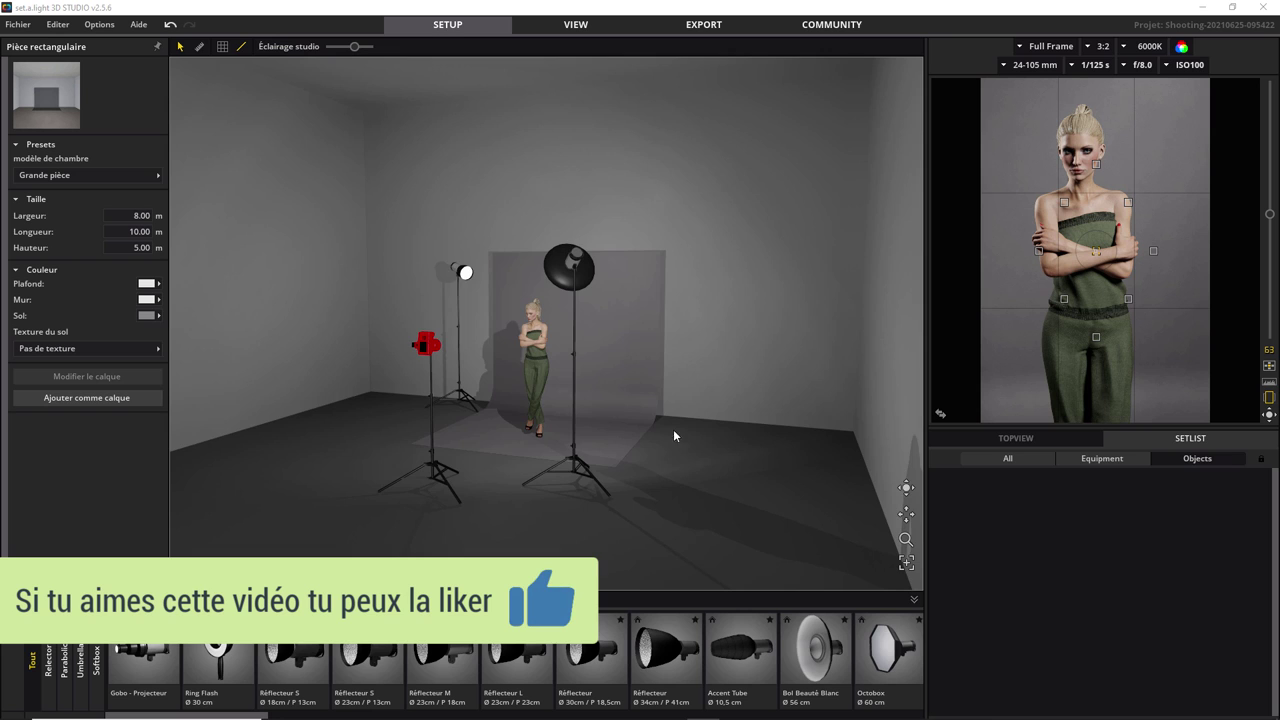
Zoom out and orbit to a high overhead view of the room, lights and model.
scroll(700, 440, down, 3)
drag(906, 487, 863, 601)
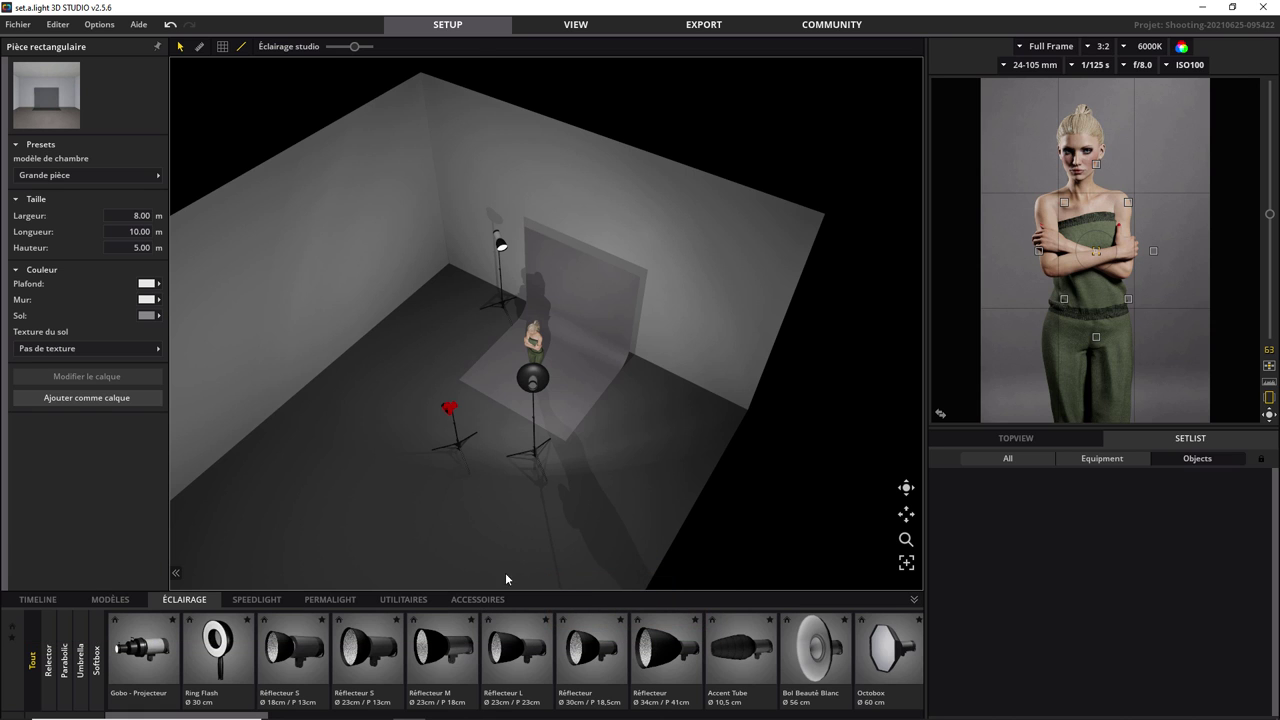
Pick the plain Boite box from the basic shapes in the Accessoires catalogue.
middle_drag(556, 508, 538, 543)
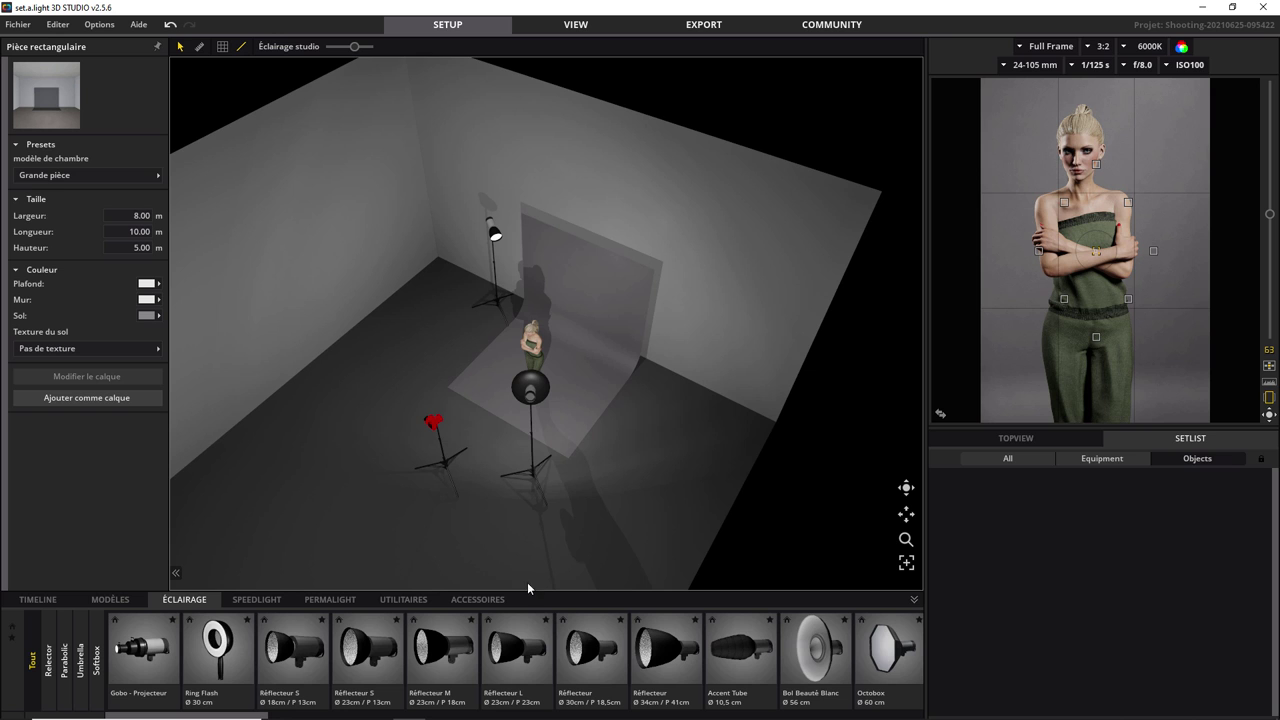
click(483, 600)
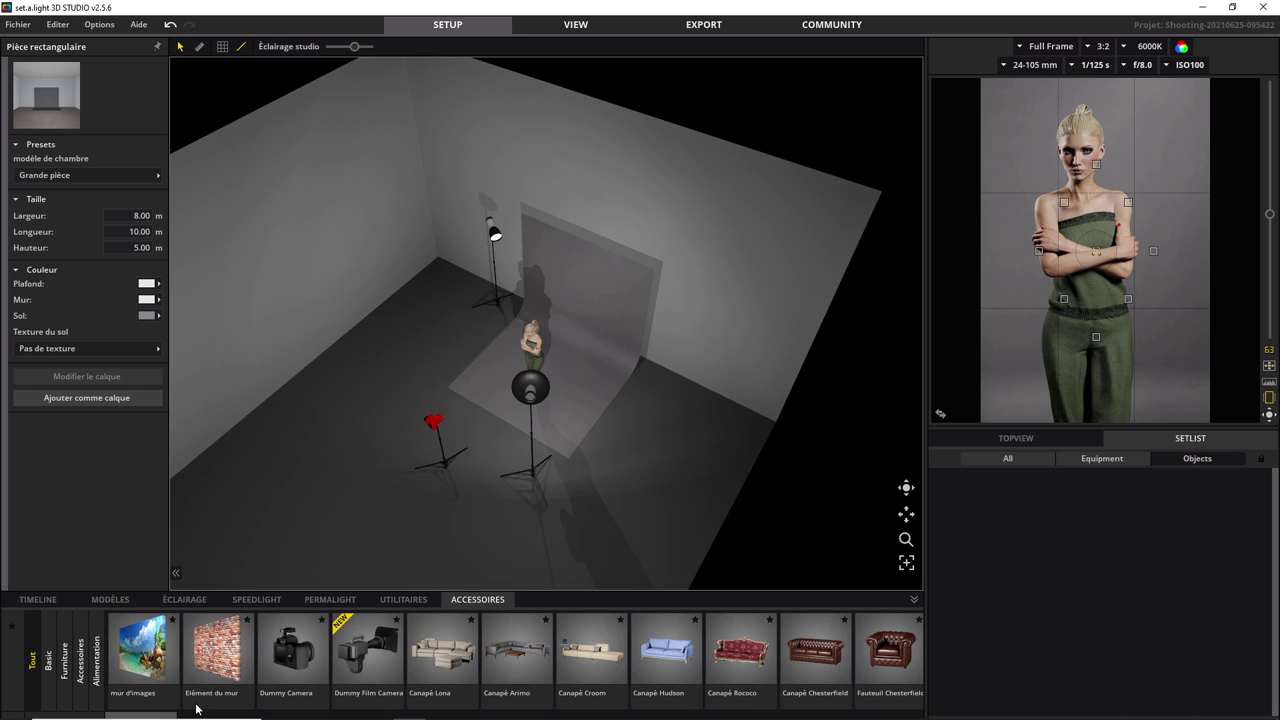
drag(165, 716, 698, 713)
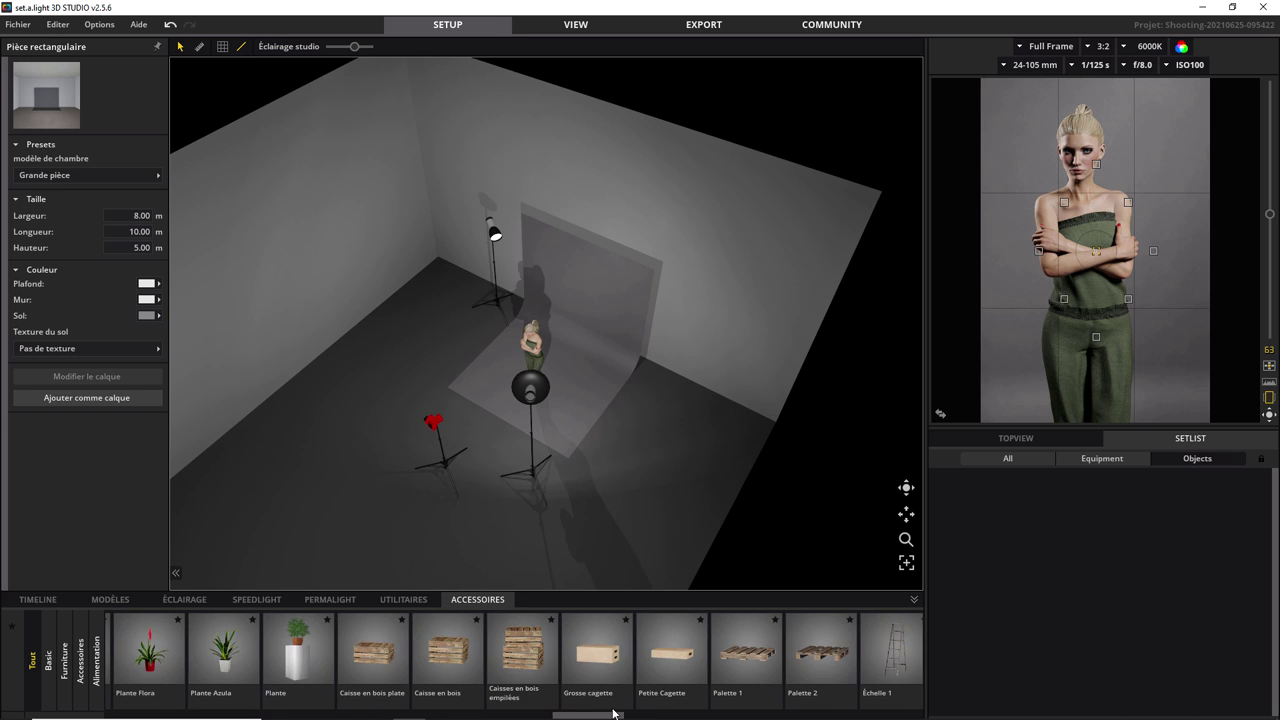
click(648, 657)
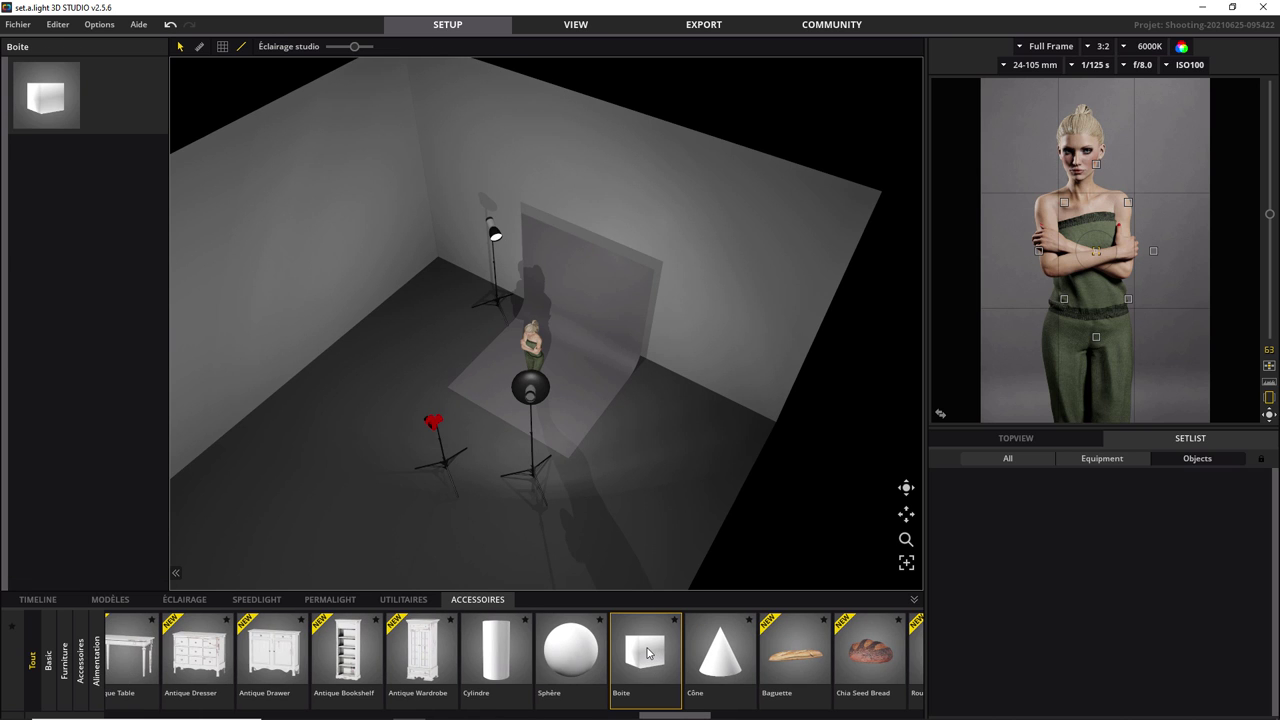
Drop a Boite into the studio and size it 0.10 × 2.00 × 3.00 m.
drag(652, 655, 340, 432)
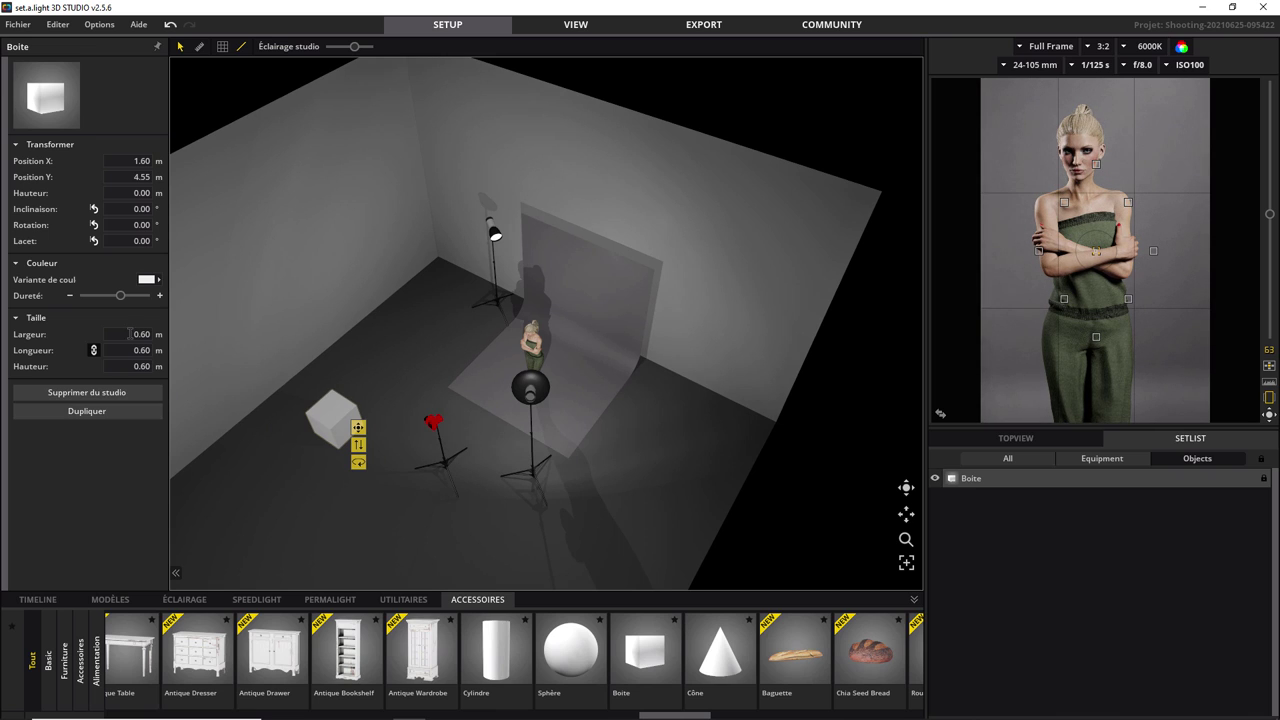
click(142, 334)
key(BackSpace)
text(1)
click(148, 350)
click(149, 350)
key(BackSpace)
key(BackSpace)
key(BackSpace)
key(BackSpace)
text(2)
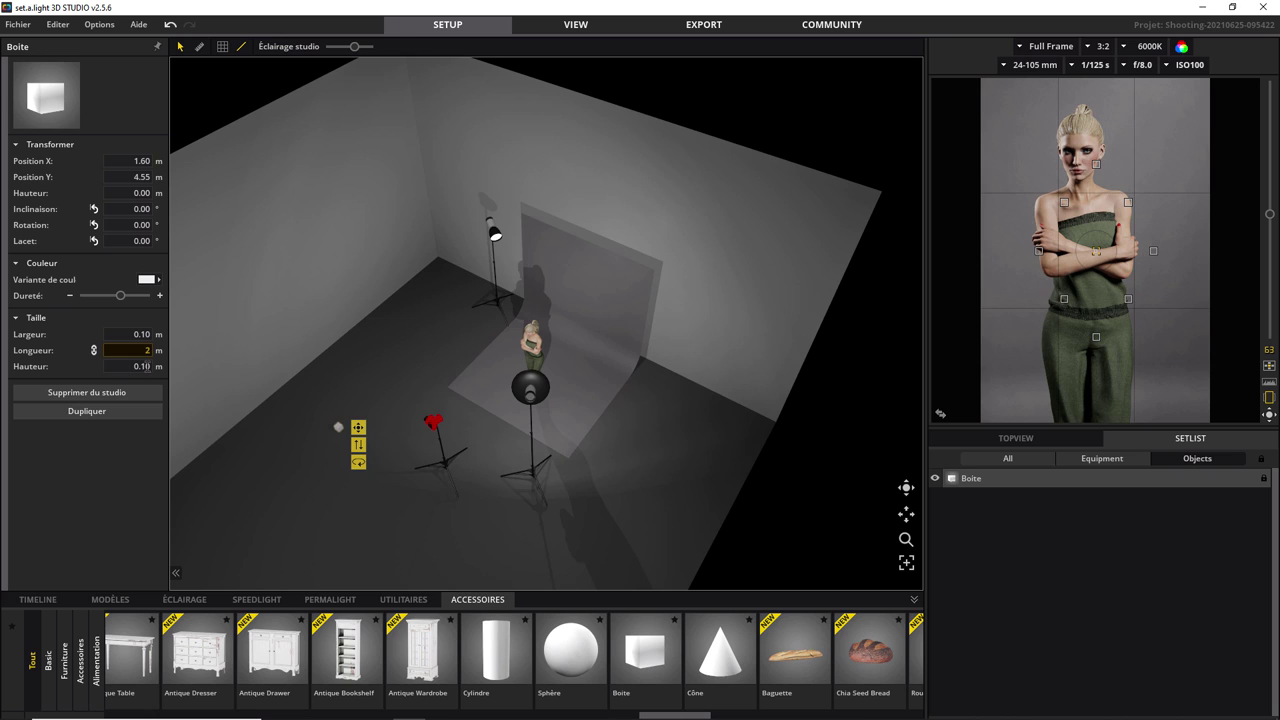
click(149, 366)
double_click(149, 366)
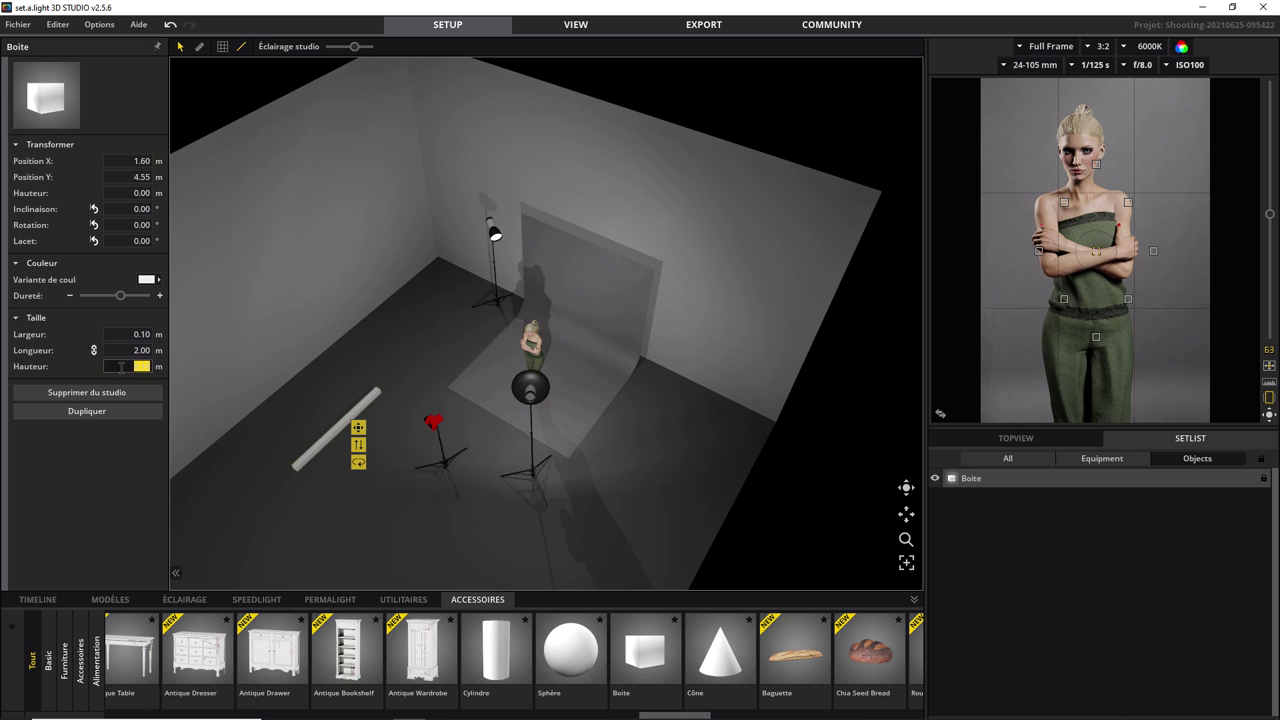
text(3)
key(Return)
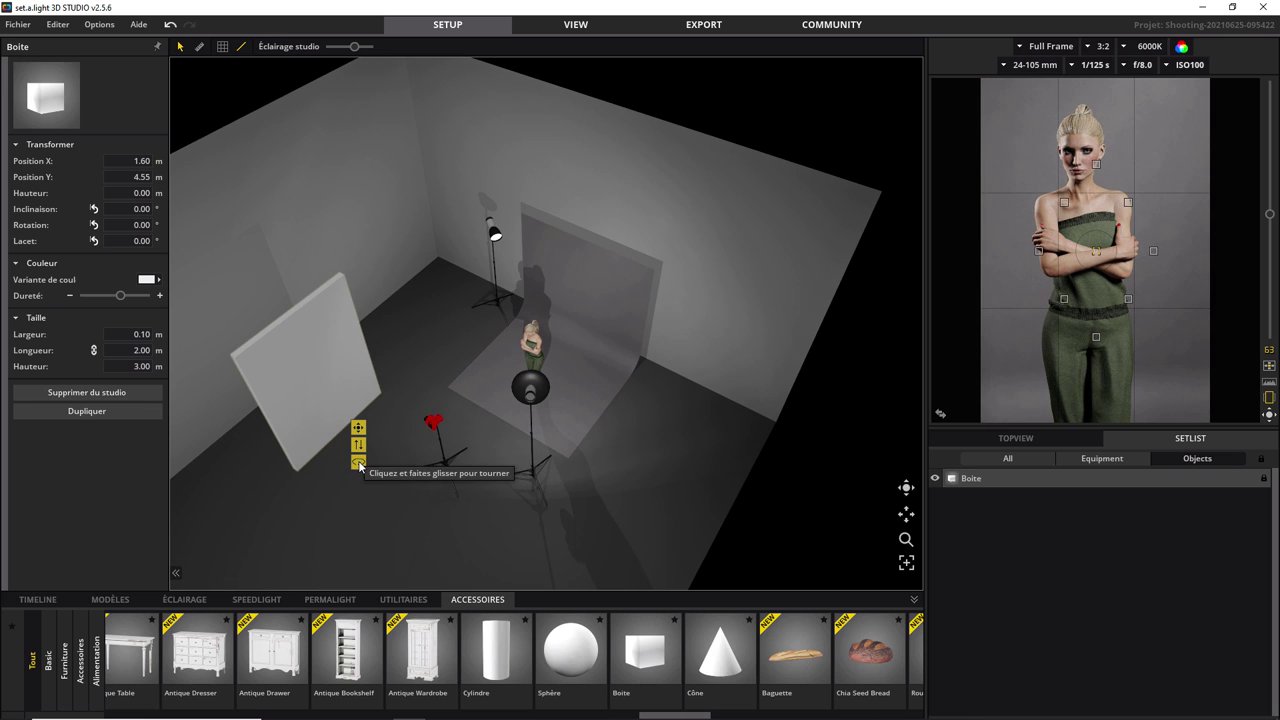
Yaw the white panel to 90° and duplicate it.
mouse_move(358, 463)
mouse_down()
mouse_move(234, 453)
mouse_move(232, 429)
mouse_up()
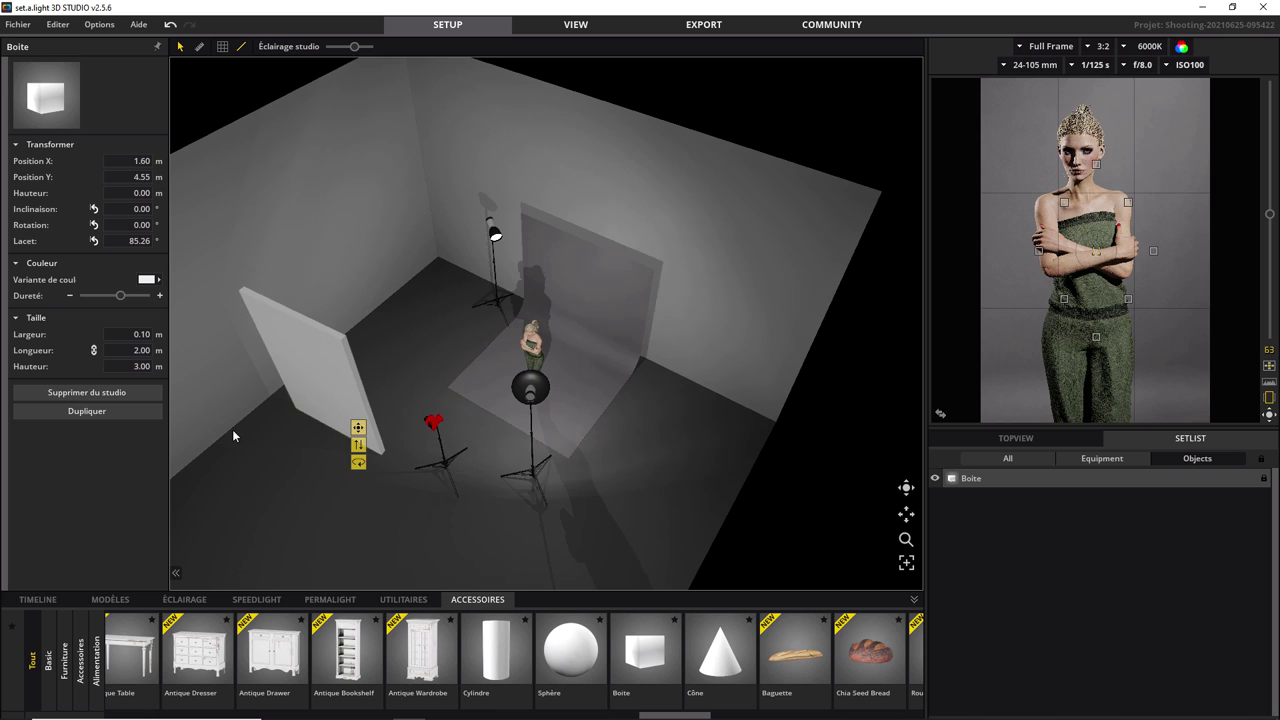
drag(131, 241, 156, 243)
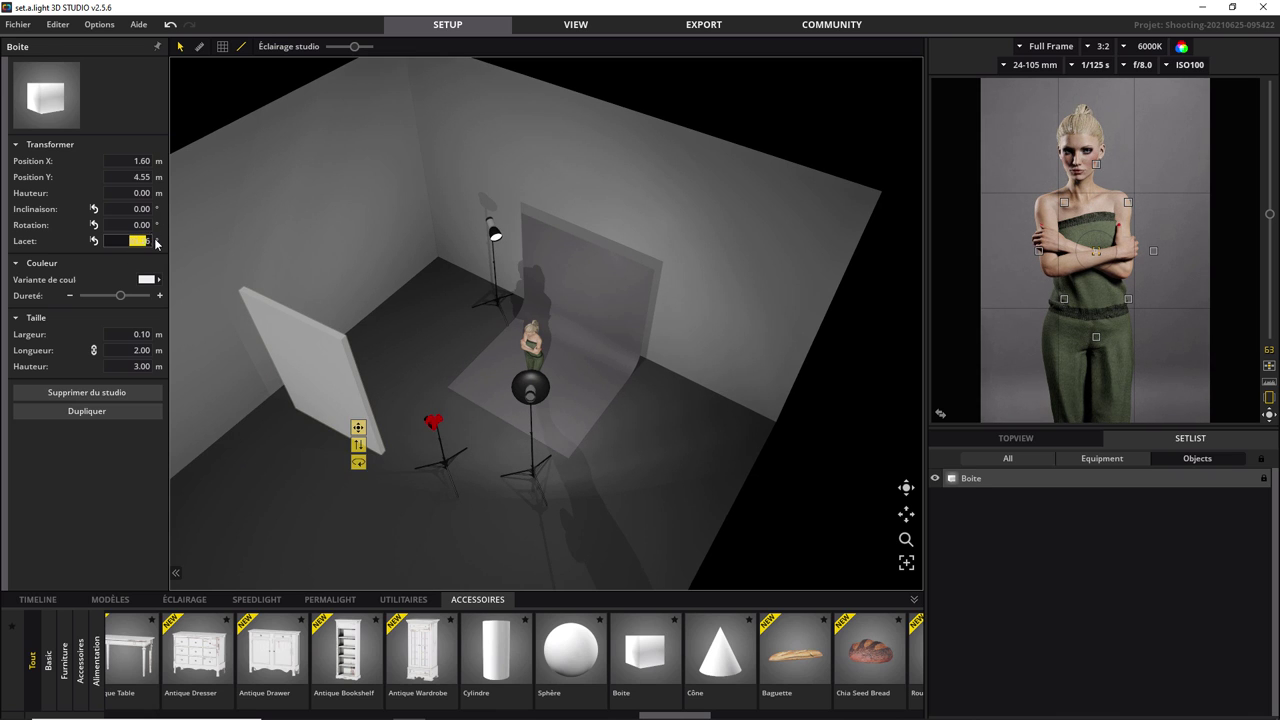
text(90)
key(Return)
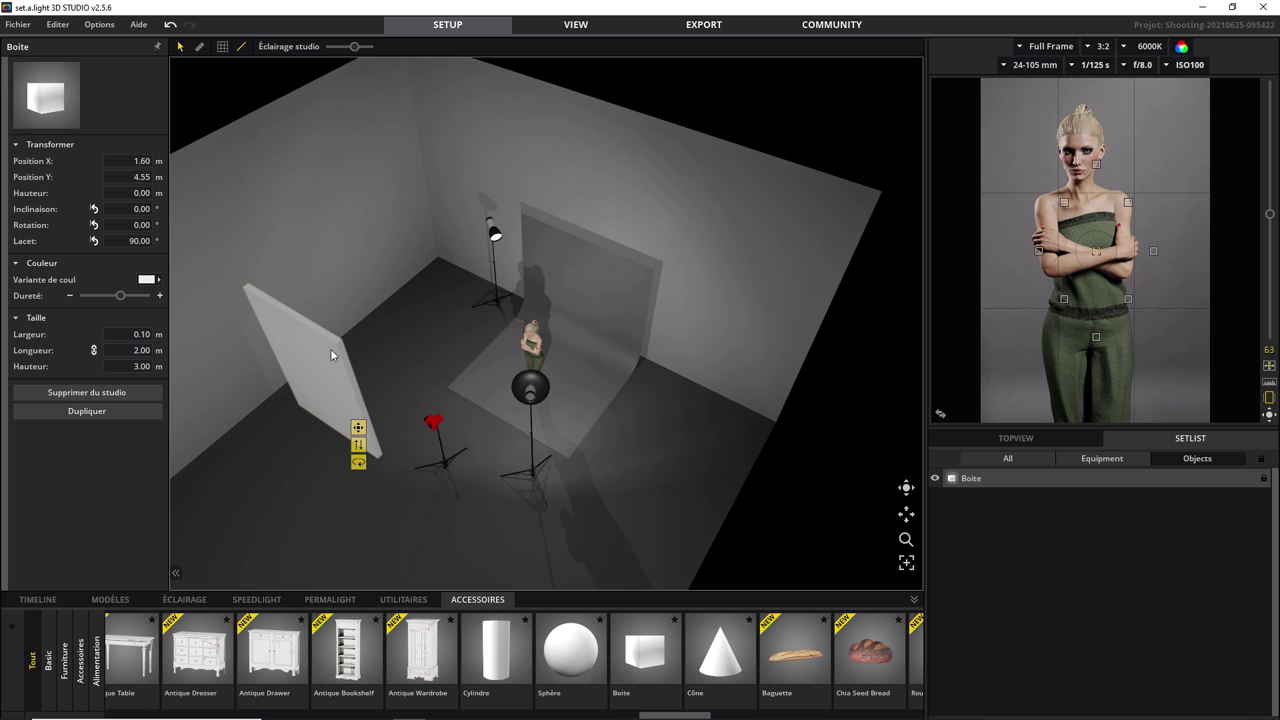
key(ctrl+d)
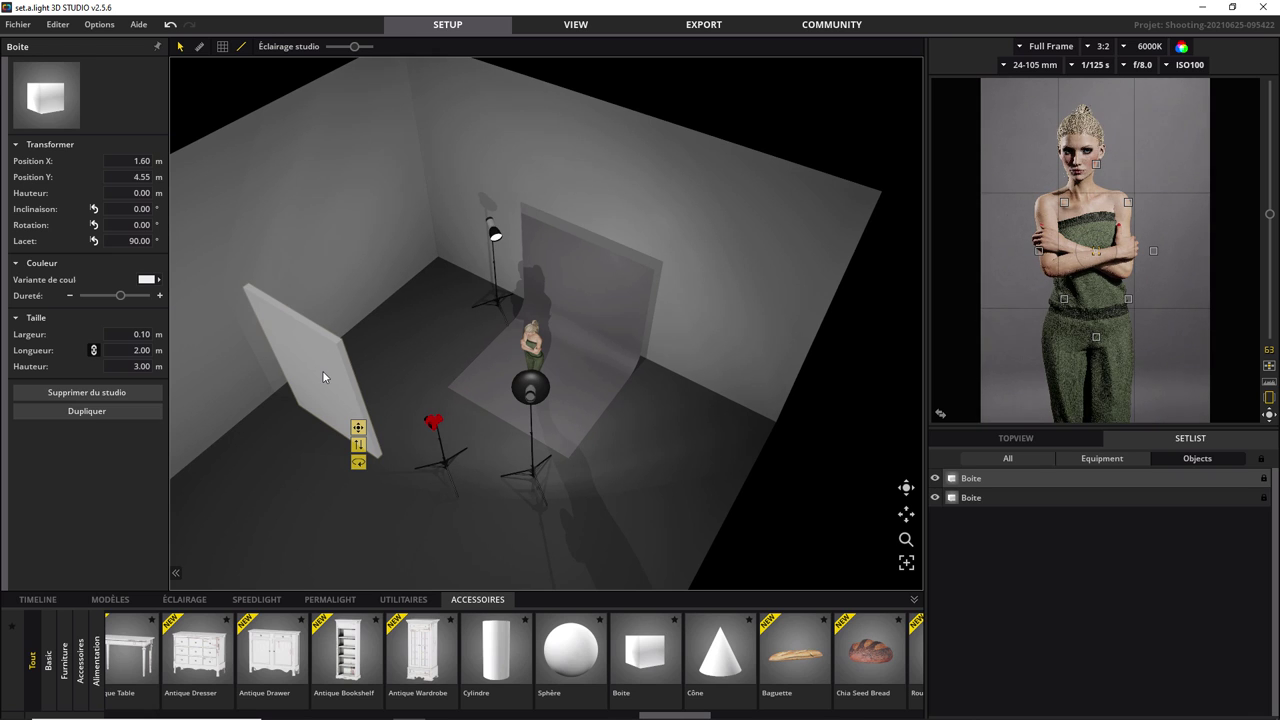
Switch to front view and place the left panel at X 1.00 m.
drag(322, 371, 478, 469)
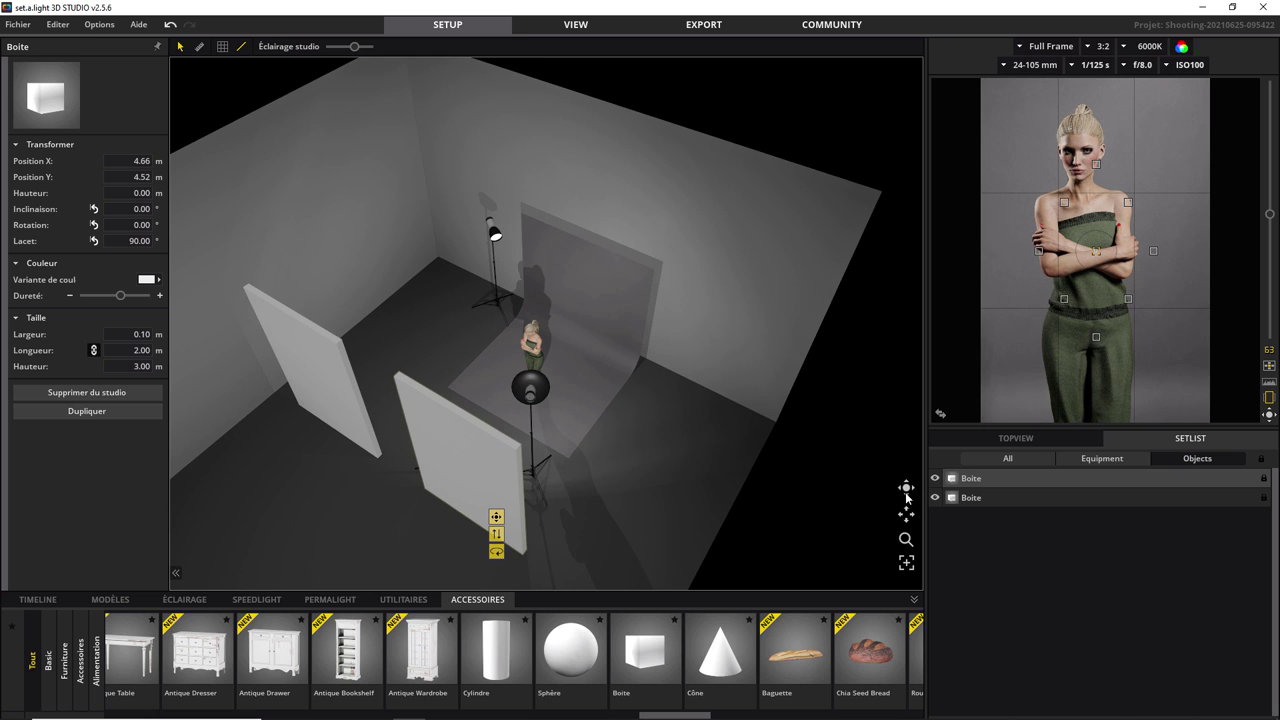
click(906, 488)
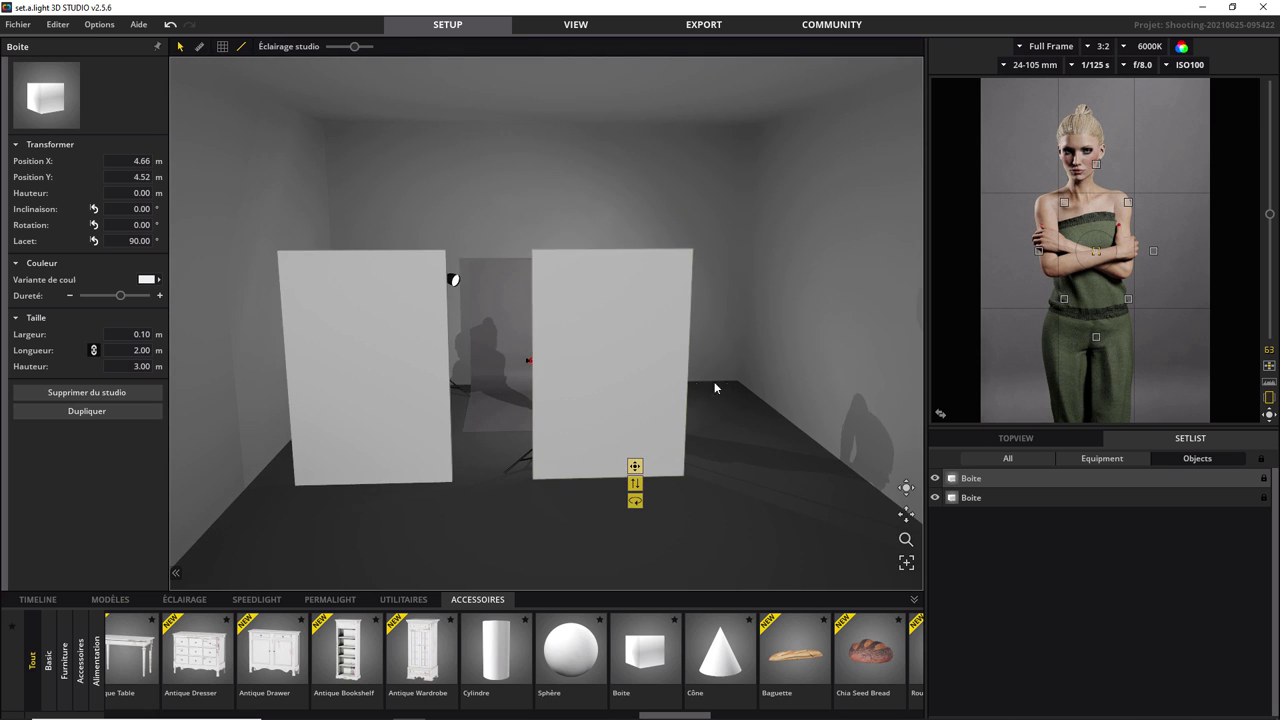
click(400, 355)
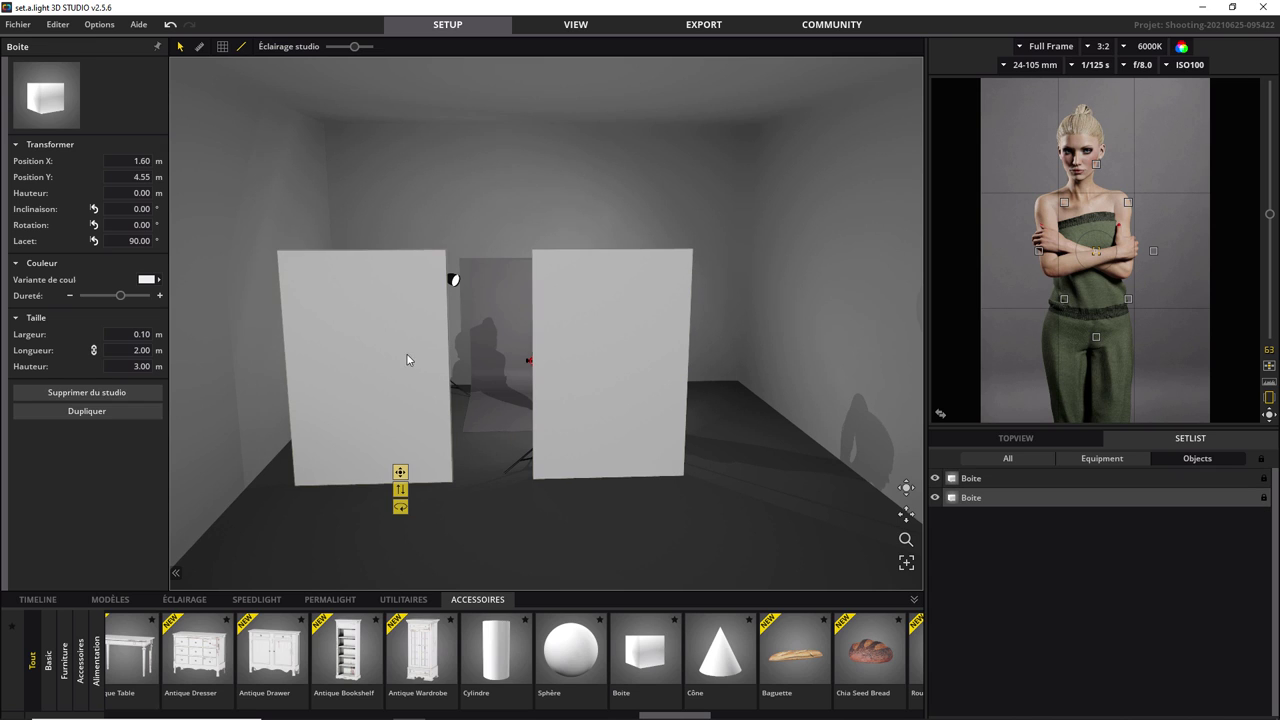
click(132, 161)
text(1)
key(Return)
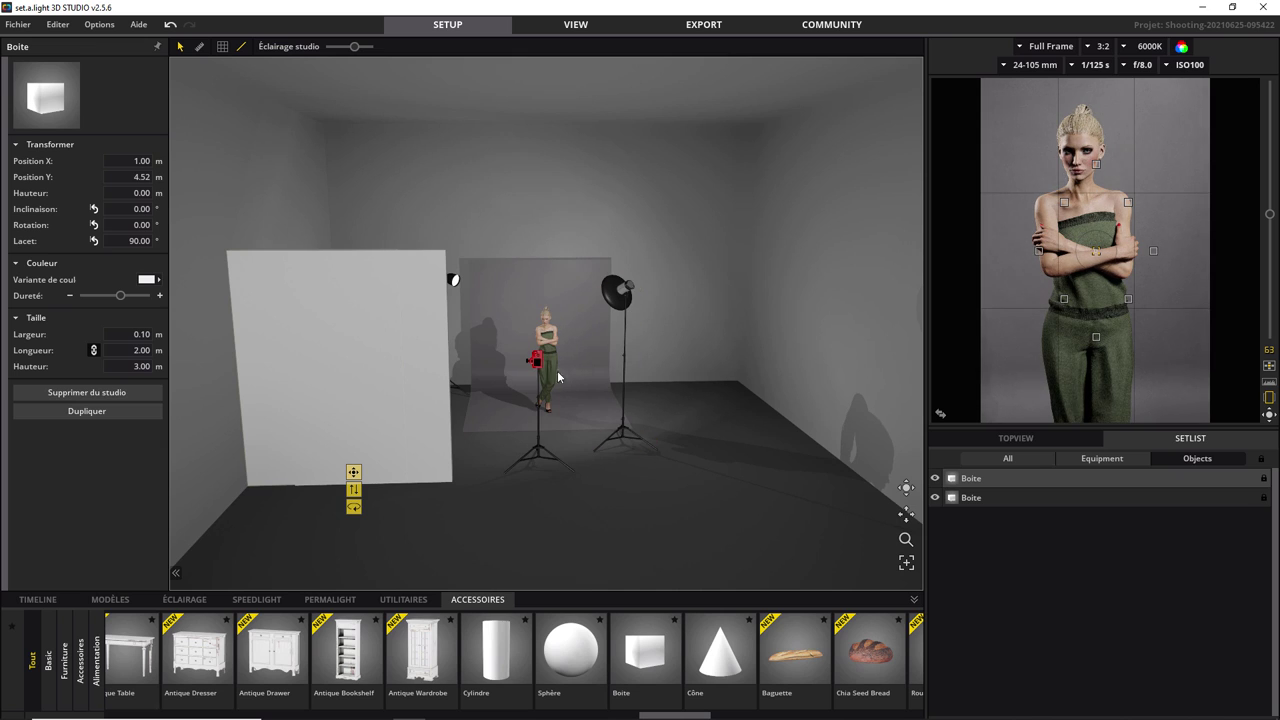
Place the right panel at X 4.00 m, then duplicate the left panel.
click(420, 371)
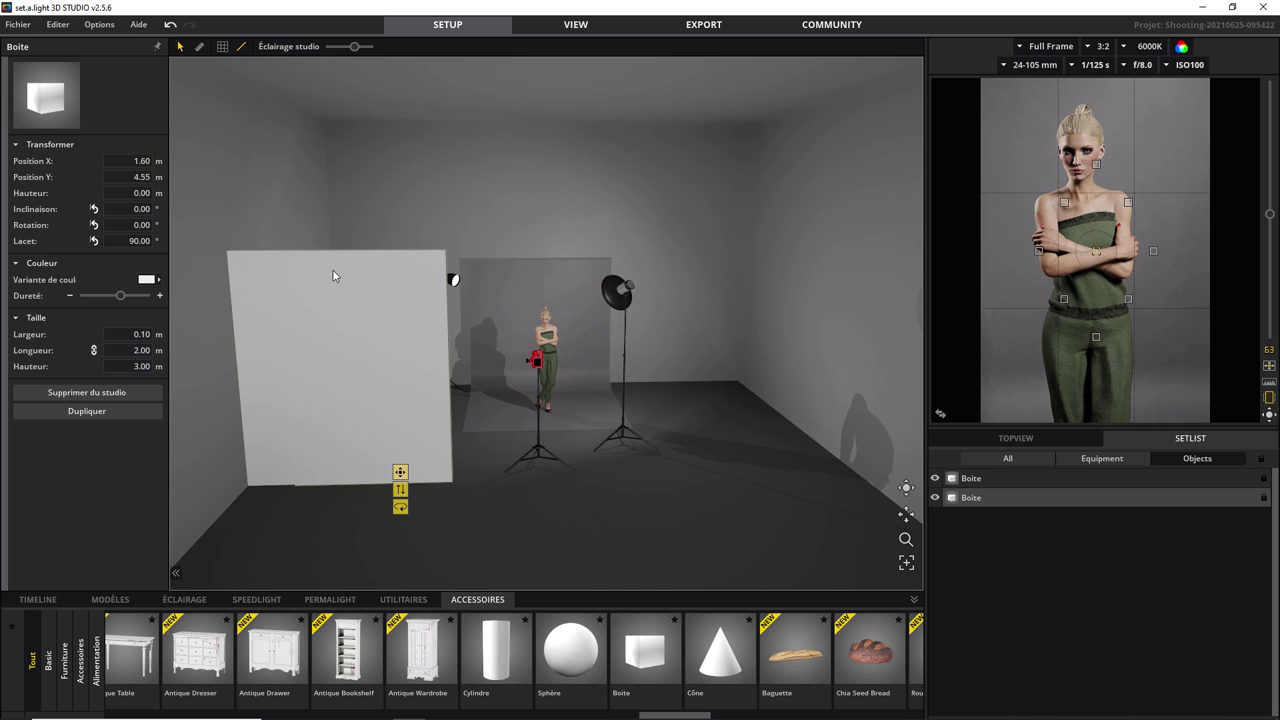
click(127, 161)
text(4)
text(m)
key(Return)
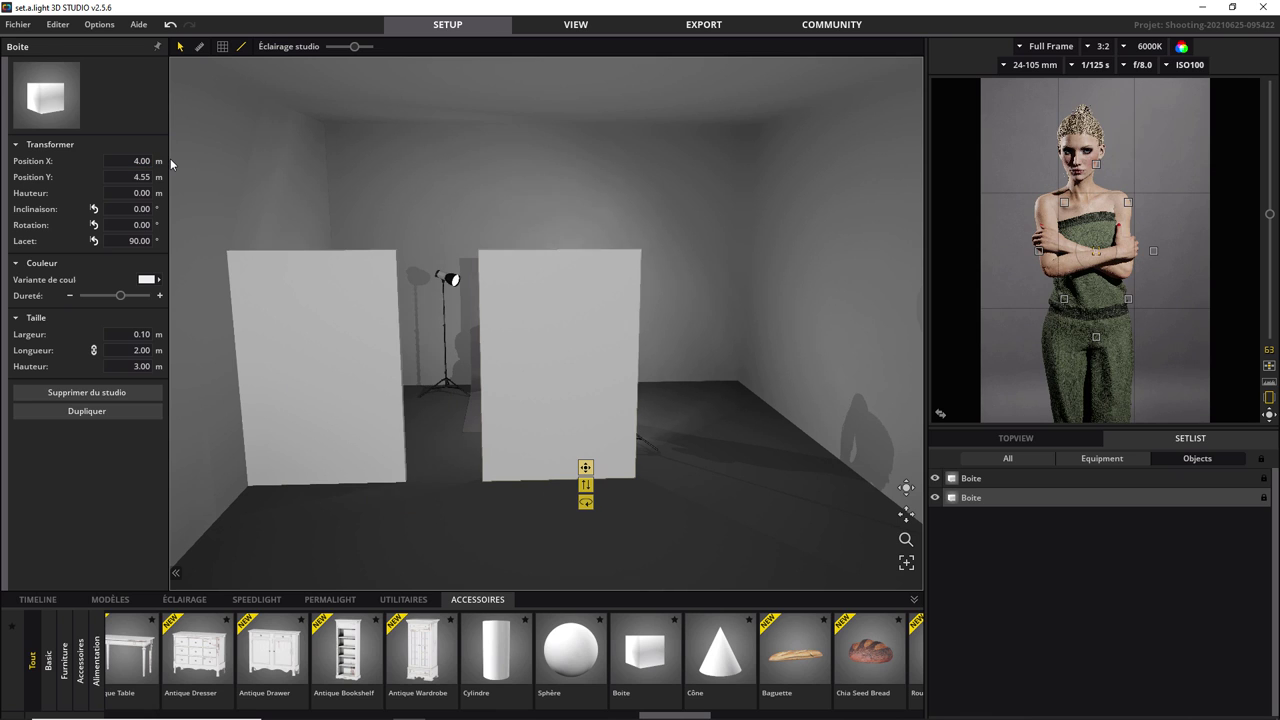
click(298, 343)
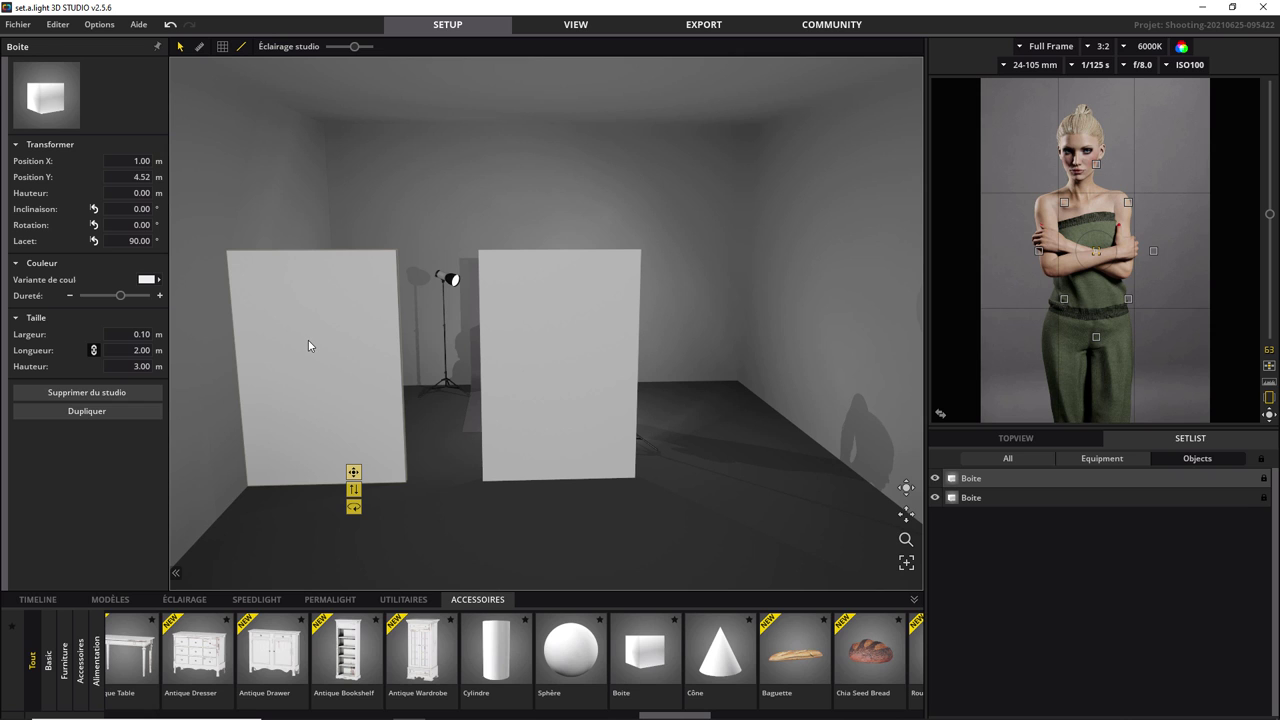
key(ctrl+d)
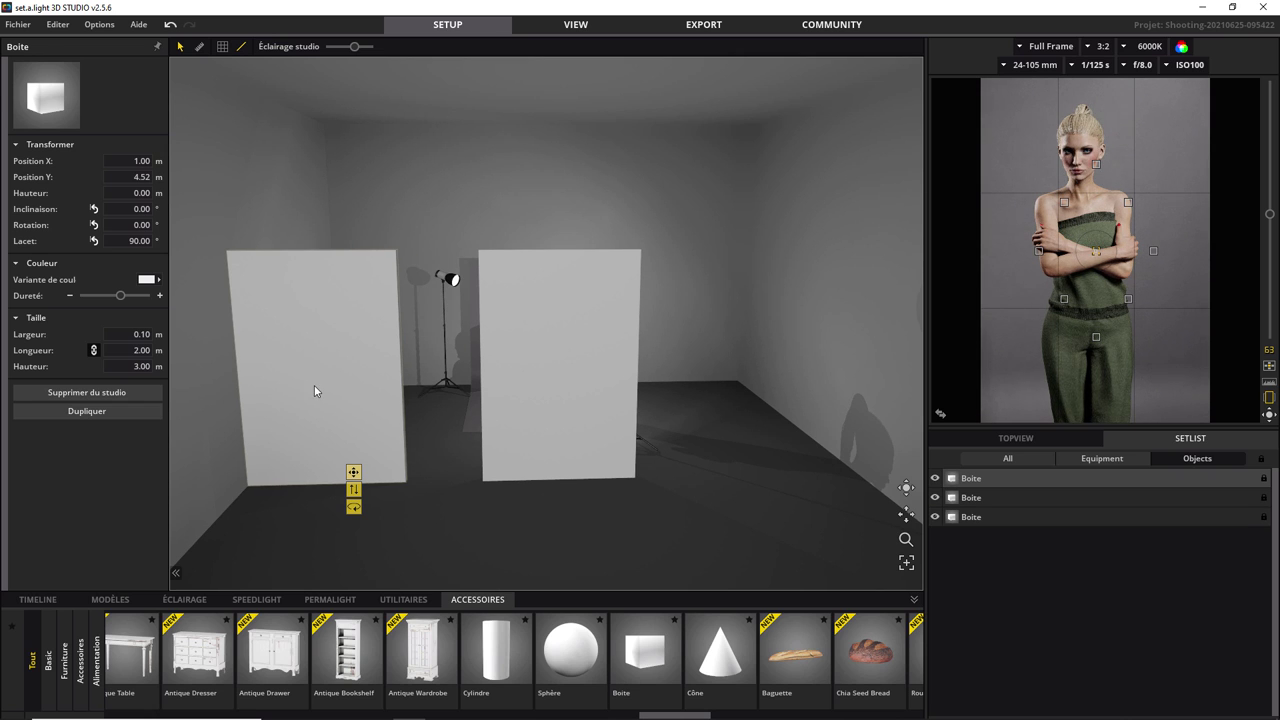
Shrink the copy to 1.20 m height and slide it between the panels.
drag(309, 369, 391, 428)
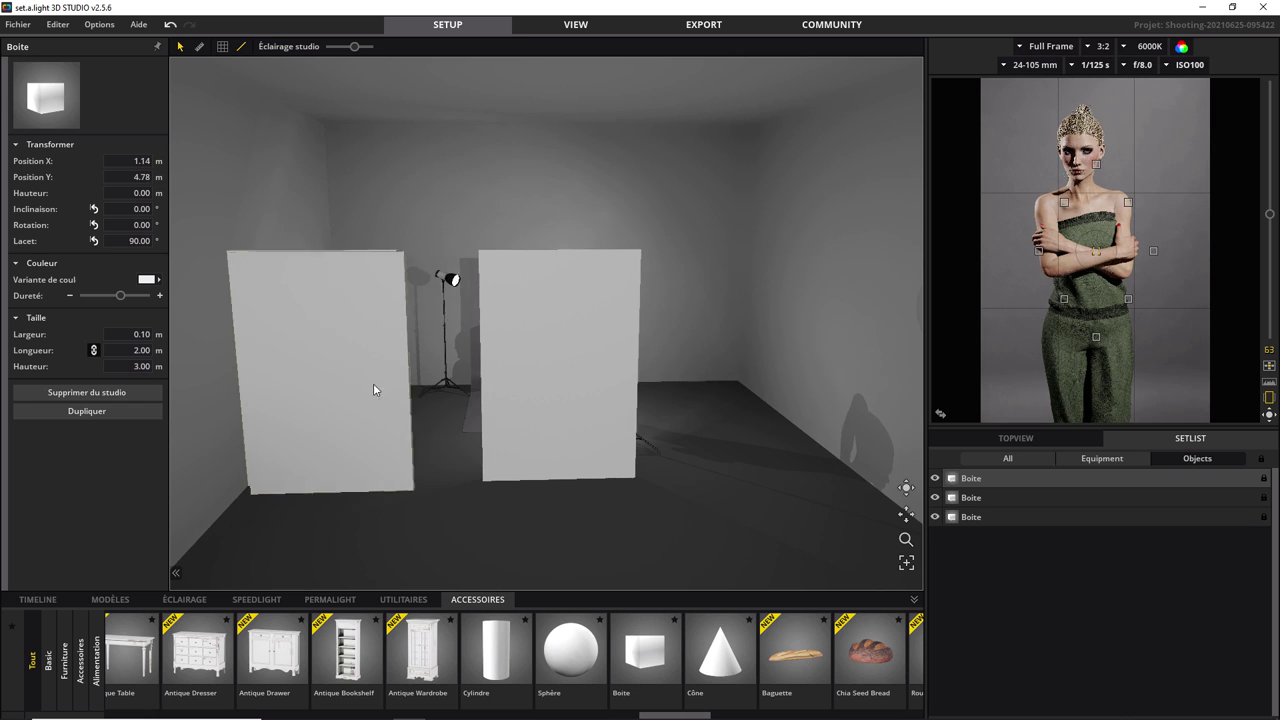
click(140, 366)
text(1)
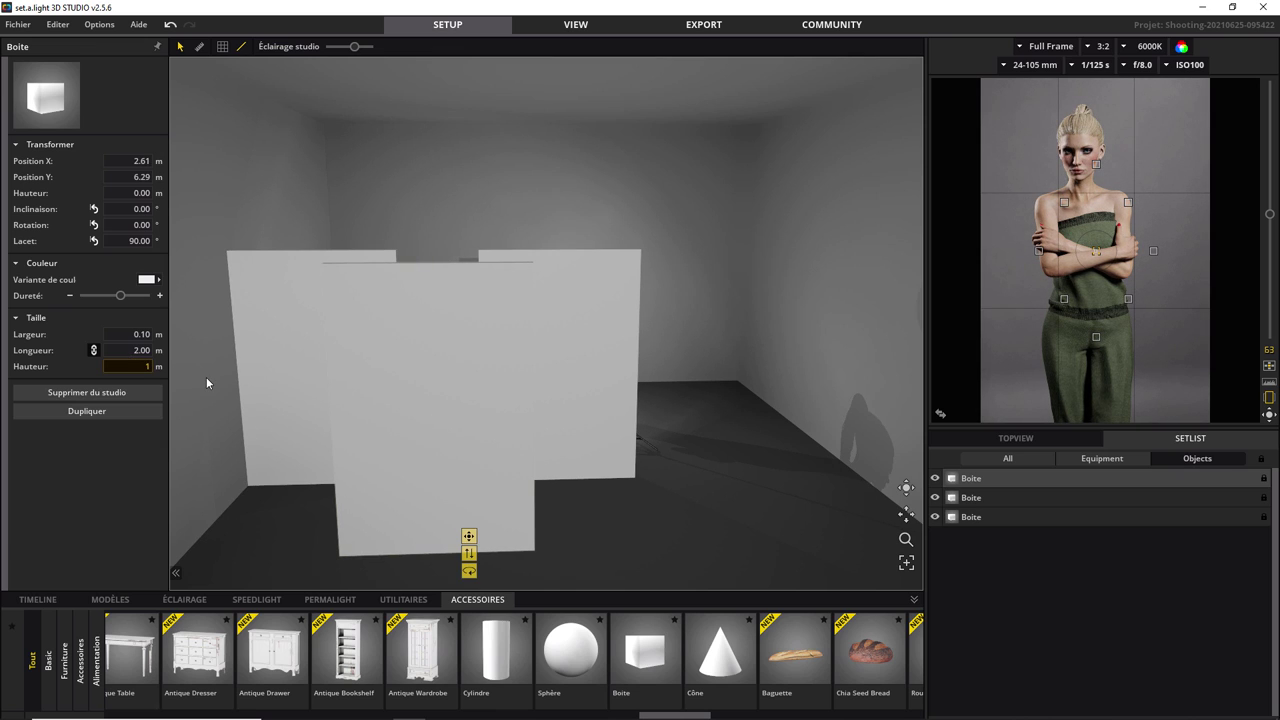
text(.2)
key(Return)
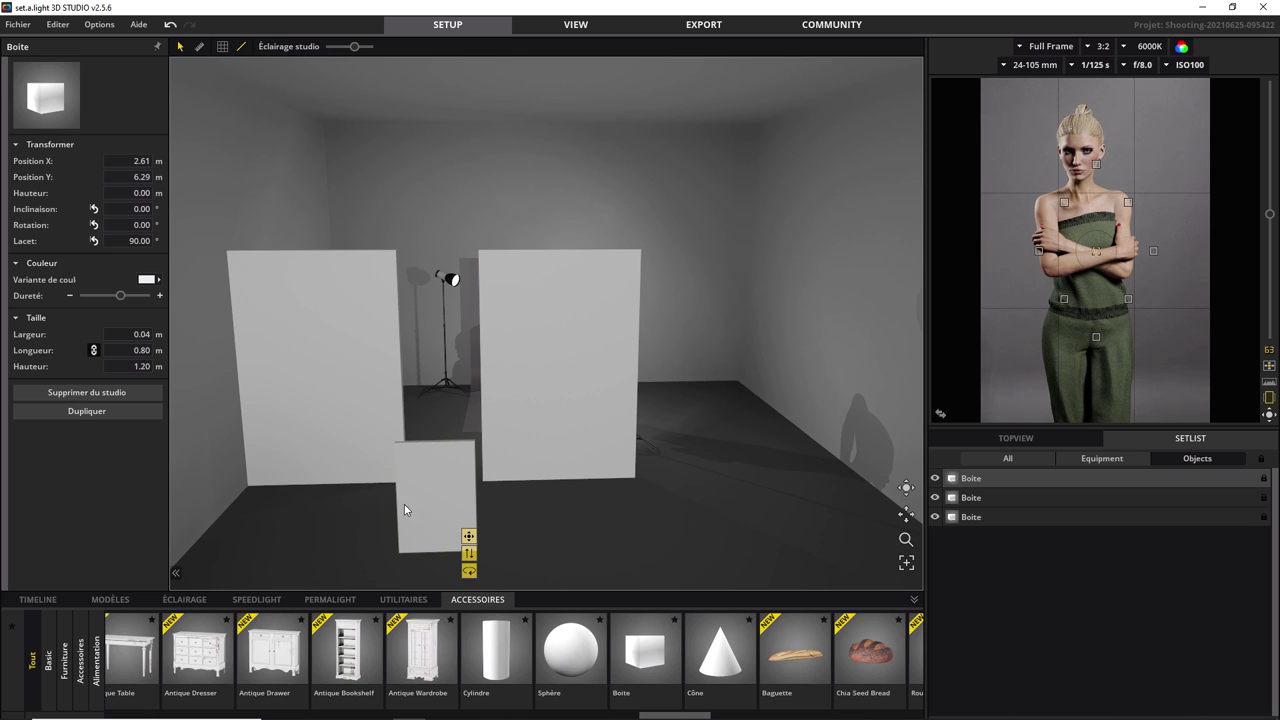
mouse_move(440, 504)
mouse_down()
mouse_move(447, 437)
mouse_move(438, 444)
mouse_up()
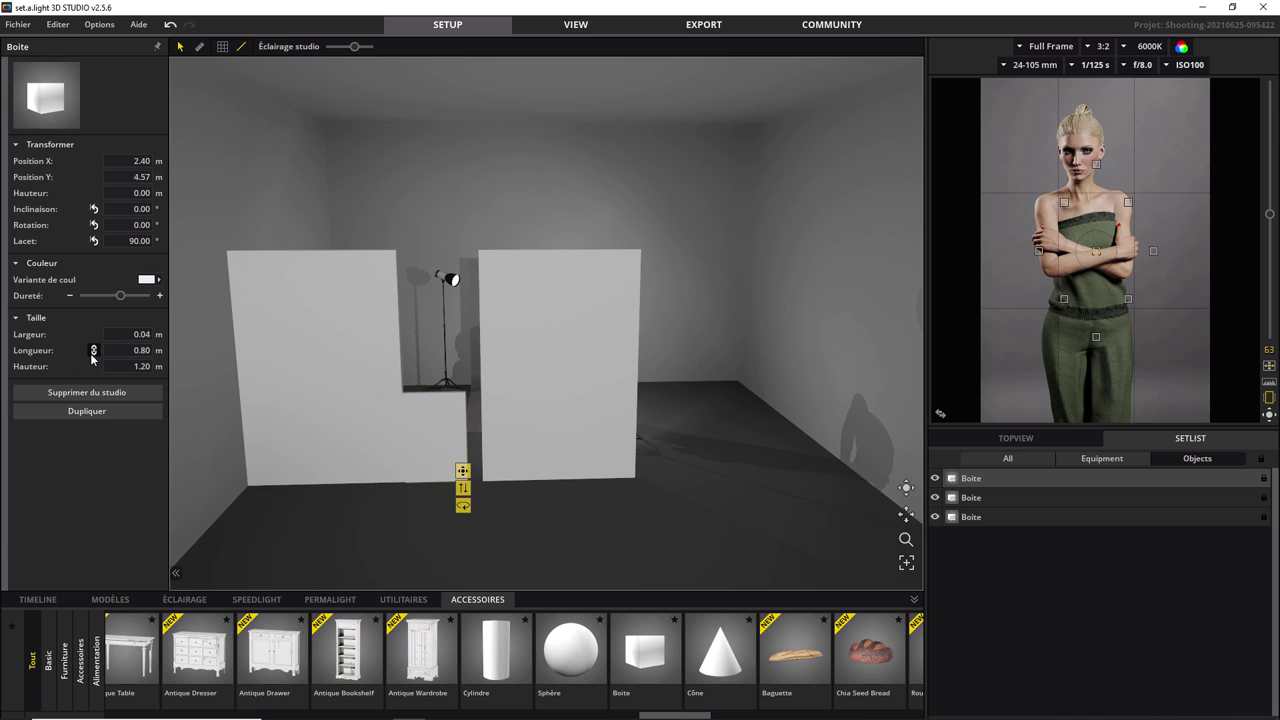
Make the small block 0.10 m wide and 1.00 m long.
click(133, 334)
text(0.1)
key(Return)
click(145, 350)
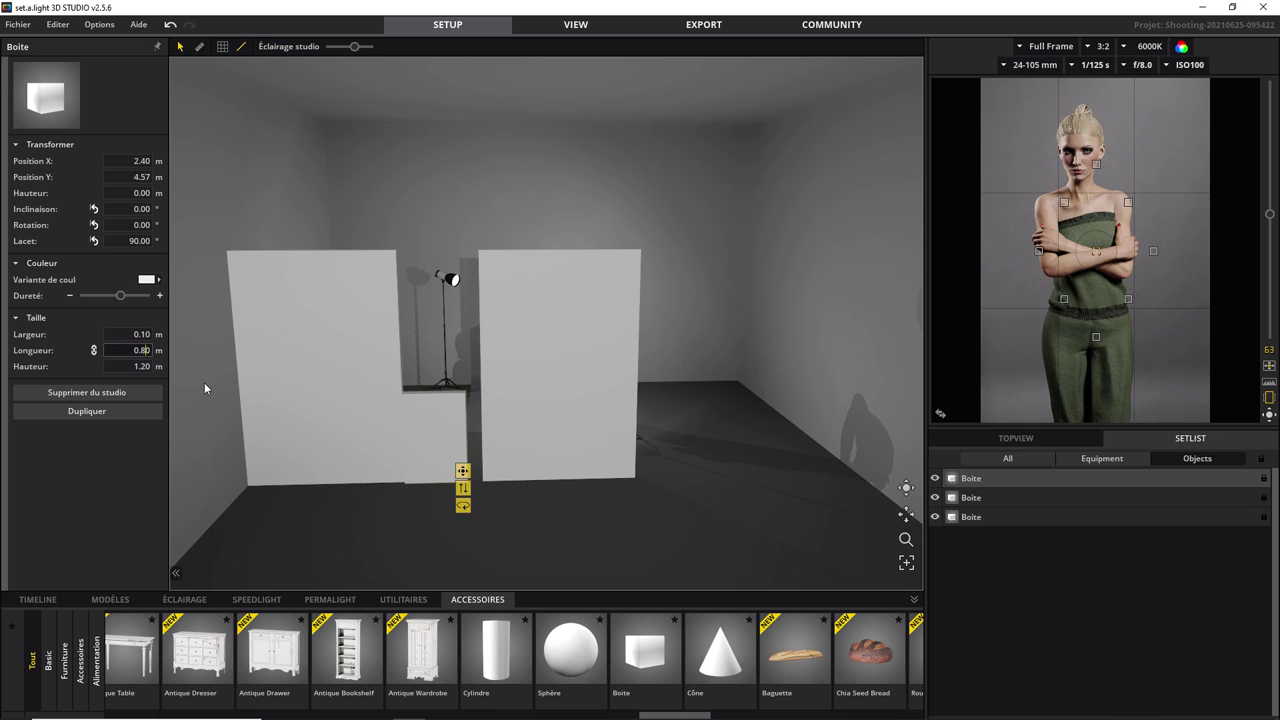
text(01)
key(Return)
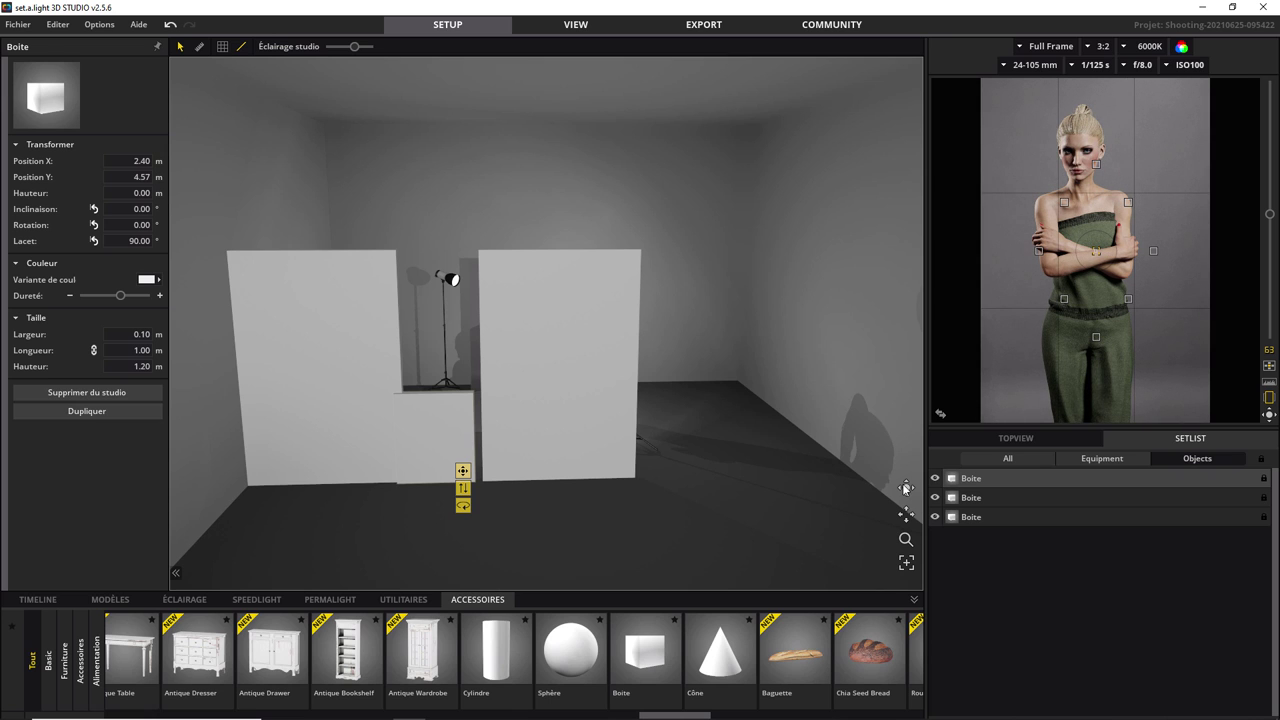
drag(908, 508, 736, 504)
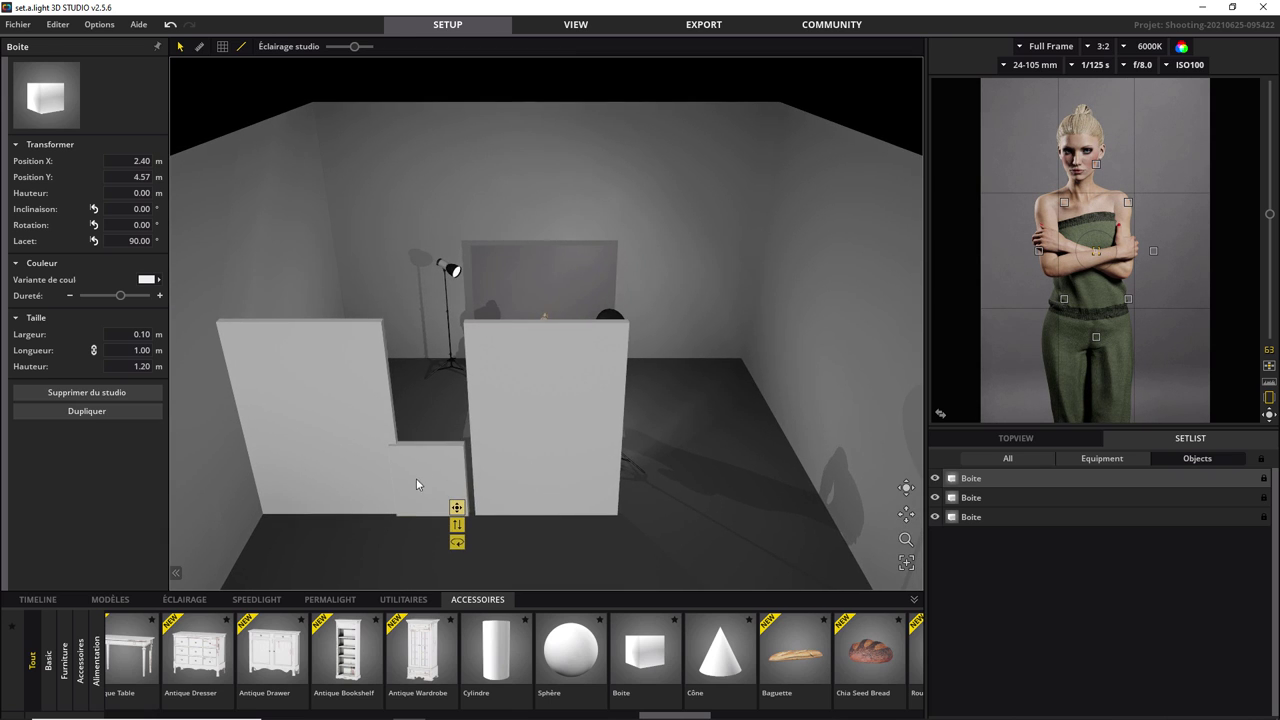
Nudge the small block into the gap between the walls and duplicate it.
drag(418, 479, 425, 479)
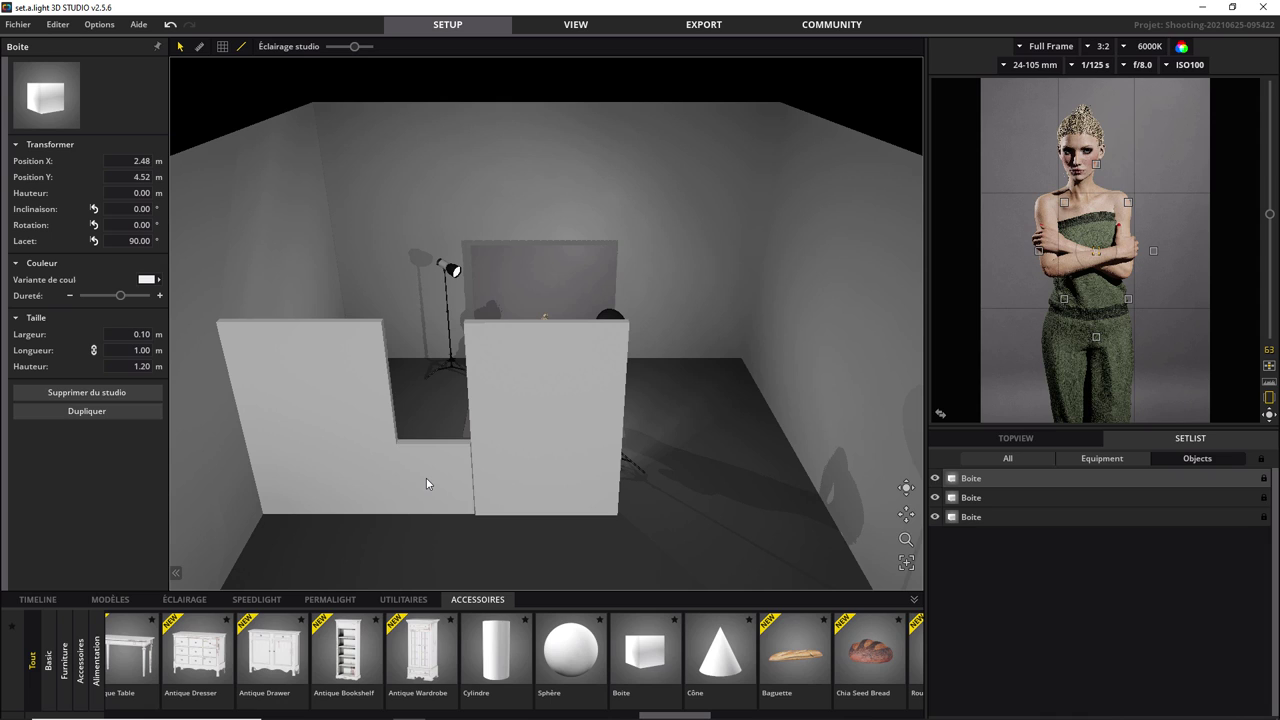
drag(426, 478, 427, 476)
click(427, 477)
key(ctrl+d)
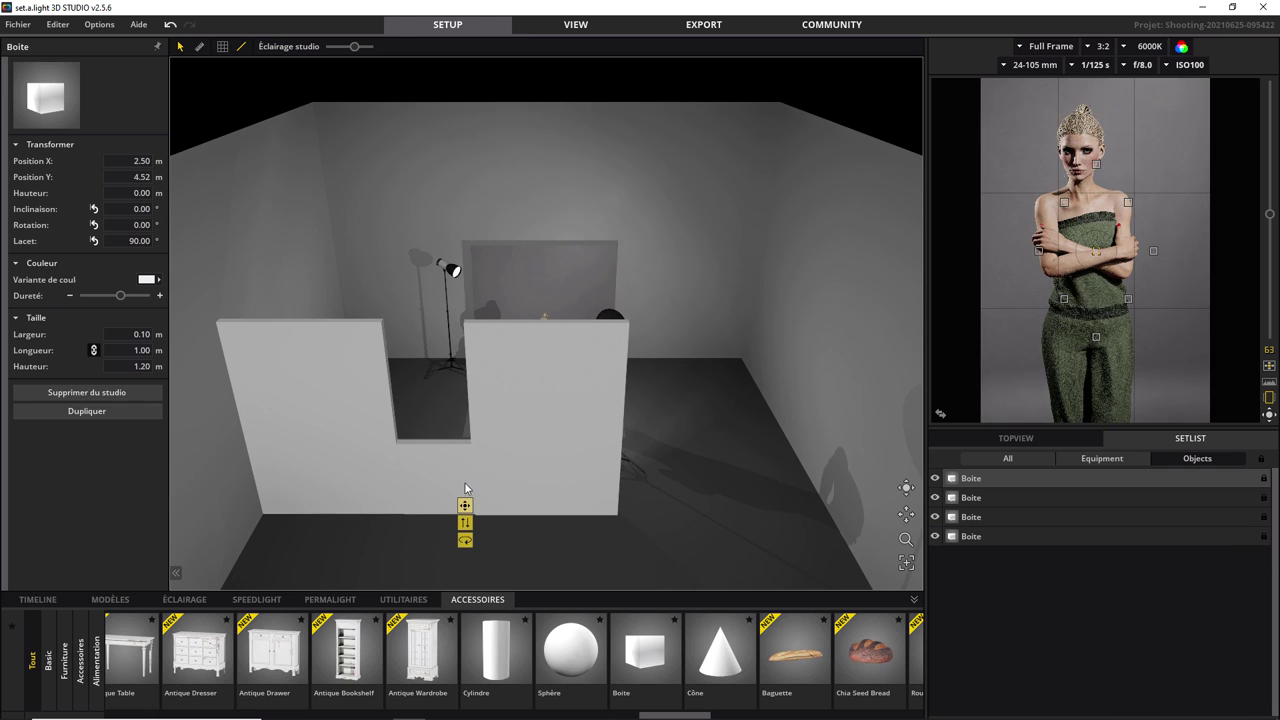
Raise the duplicate block to 2.00 m so a window opening forms, and check the view.
click(125, 193)
text(0)
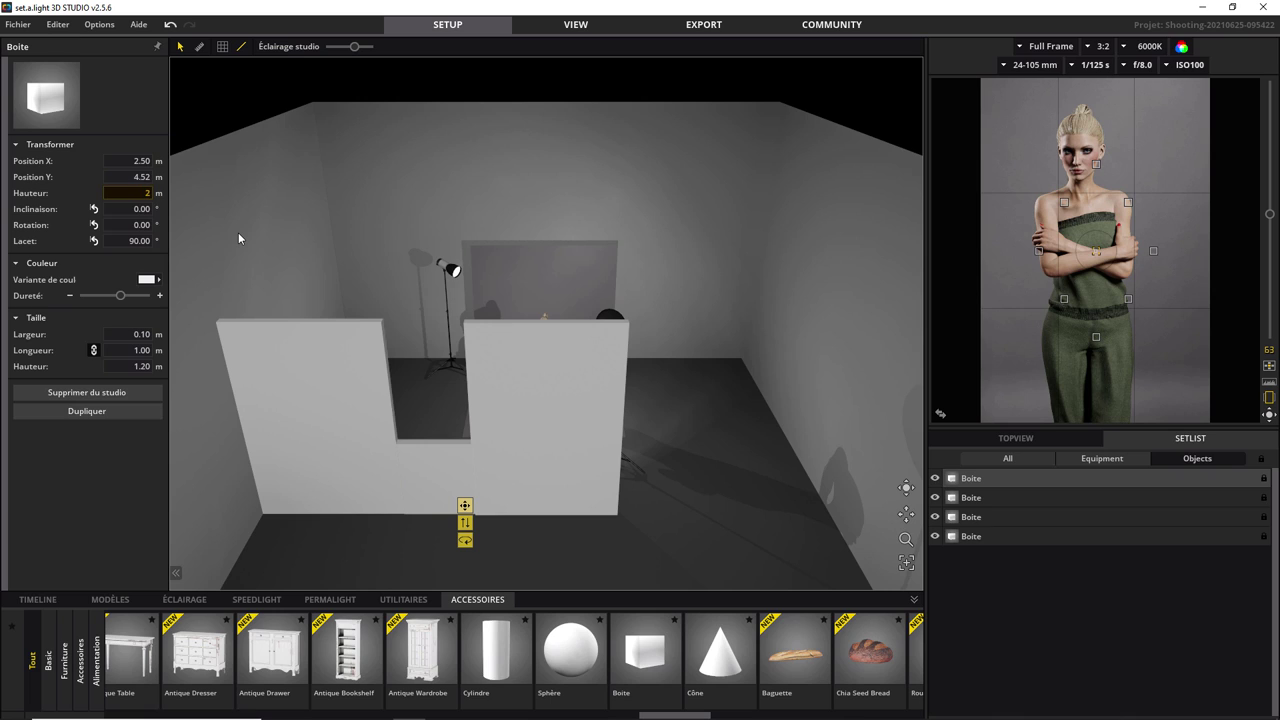
key(Return)
click(136, 192)
text(2)
key(Return)
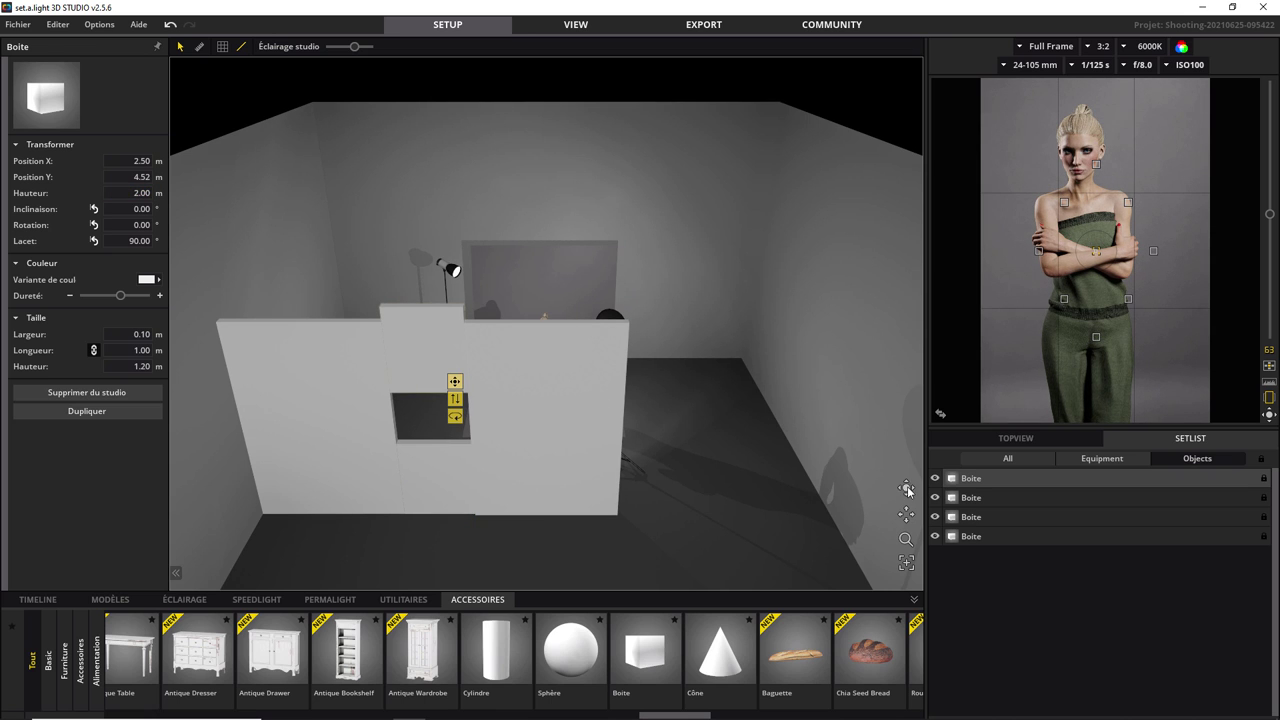
drag(906, 490, 898, 418)
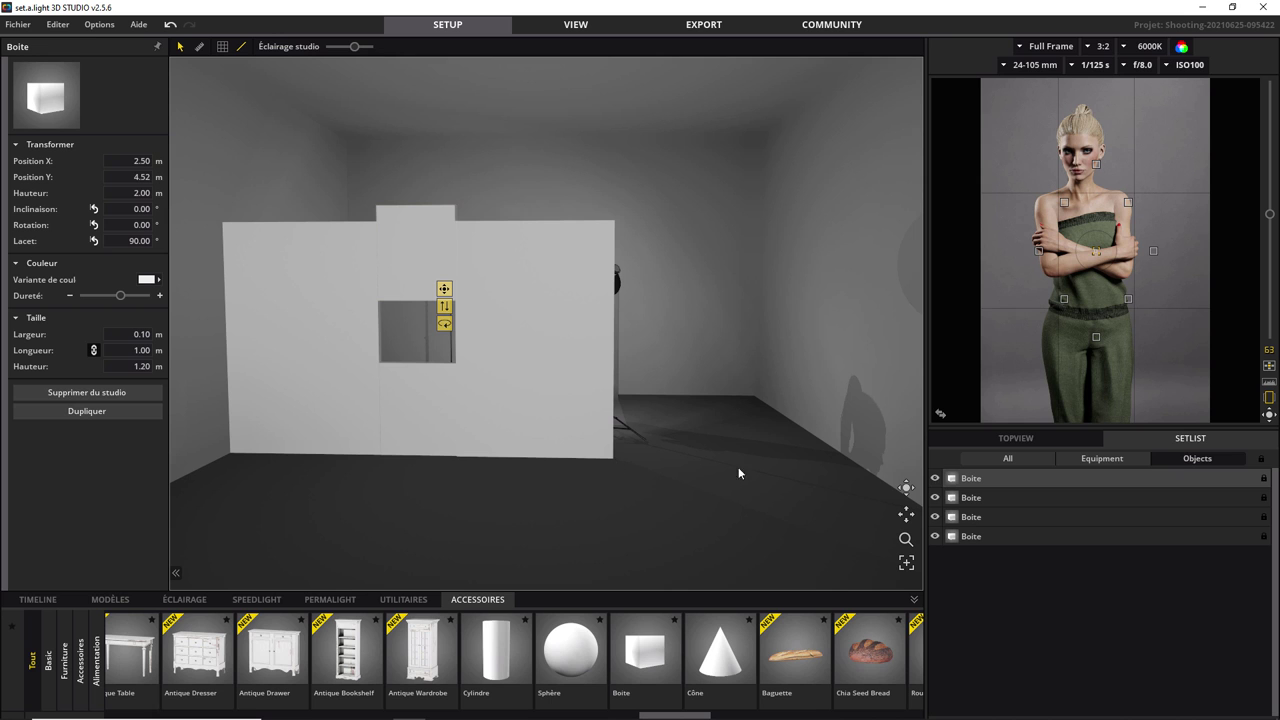
drag(906, 488, 811, 572)
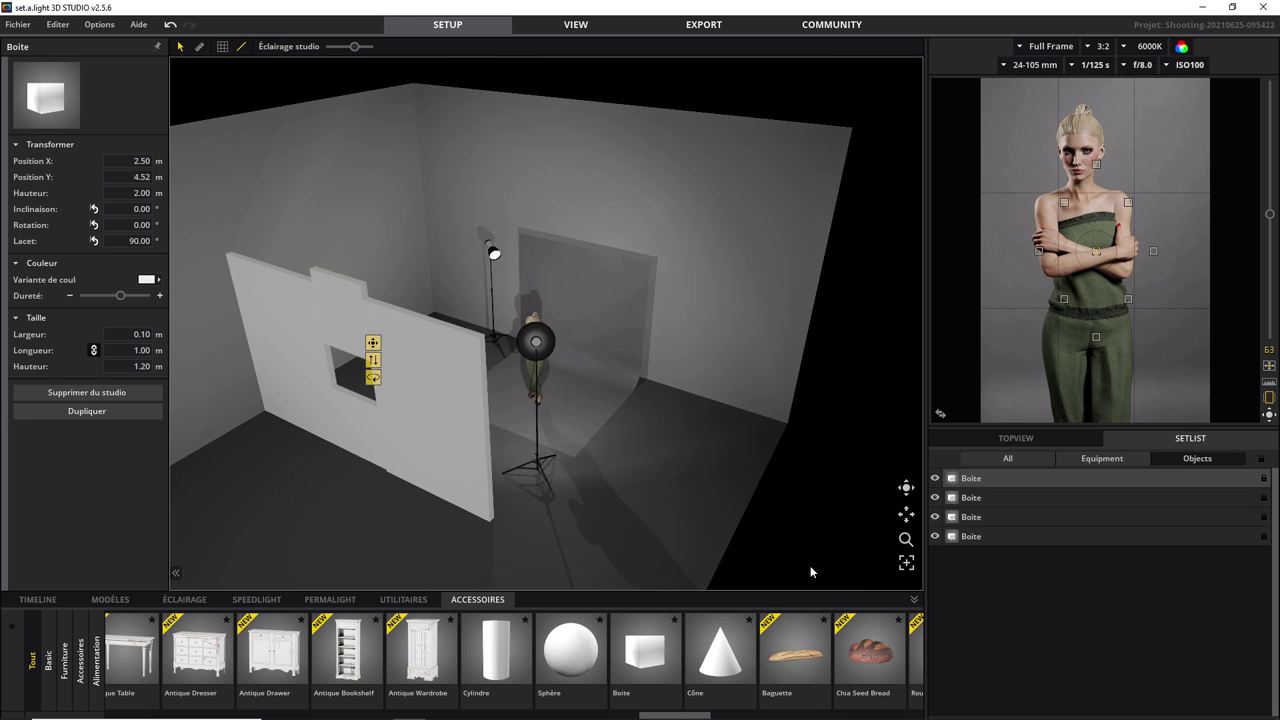
Move the model Victoria behind the wall next to the window.
click(533, 333)
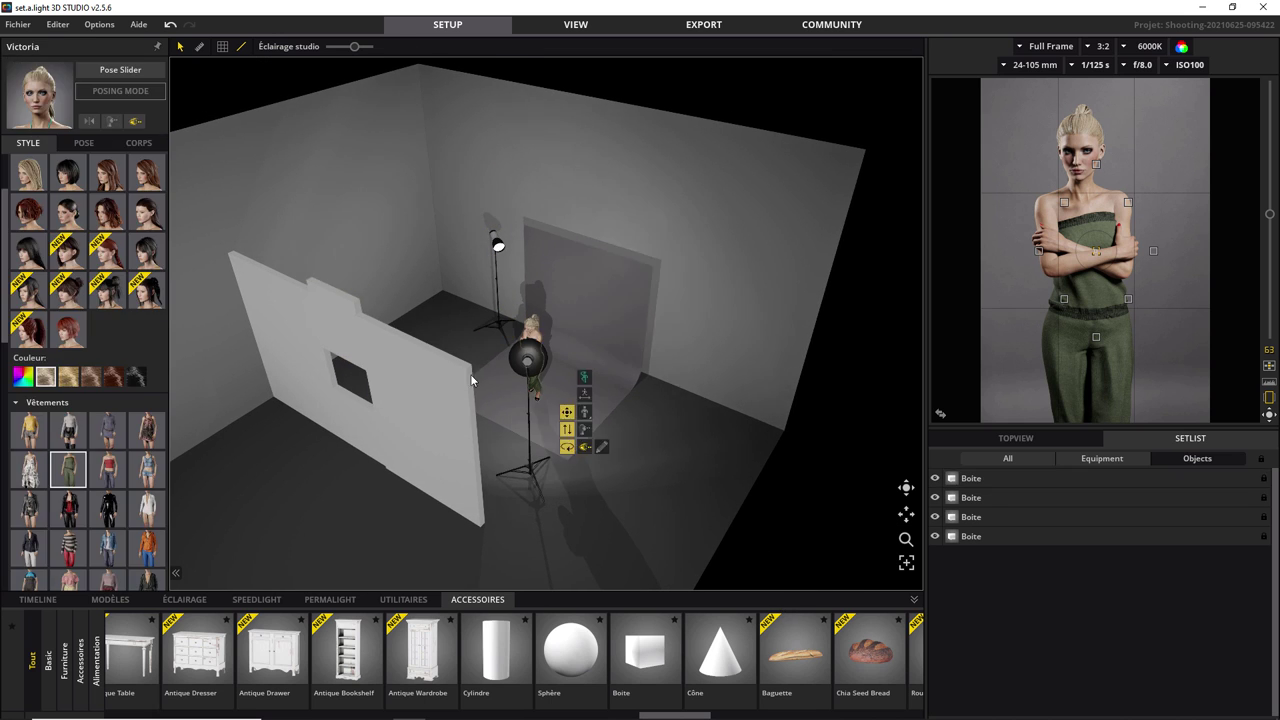
drag(585, 430, 390, 515)
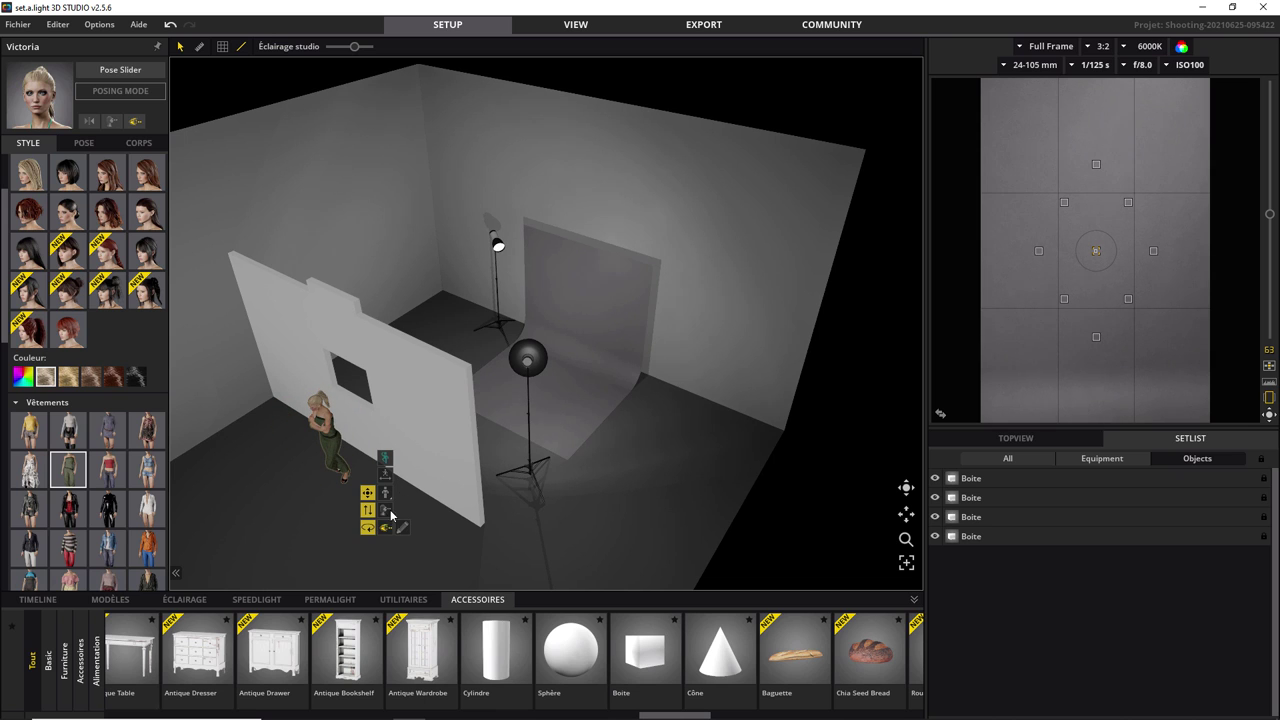
click(470, 522)
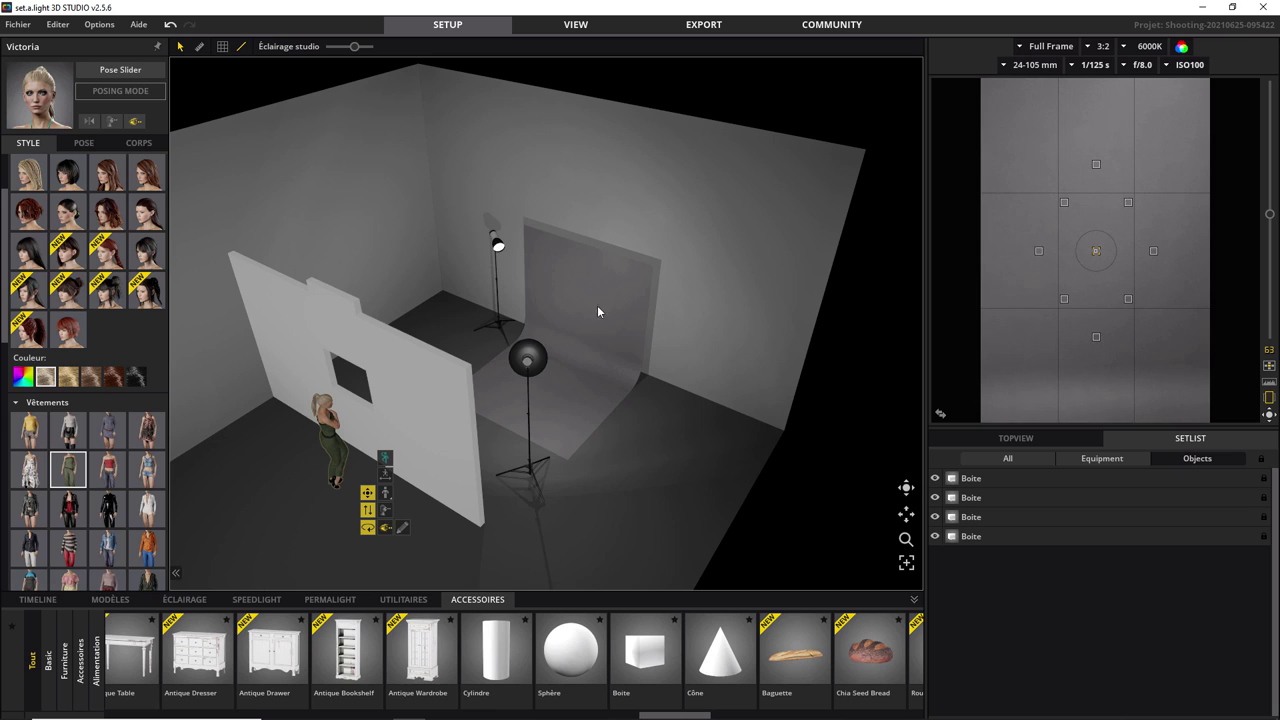
Delete the Bol Beauté beauty-dish light.
click(524, 416)
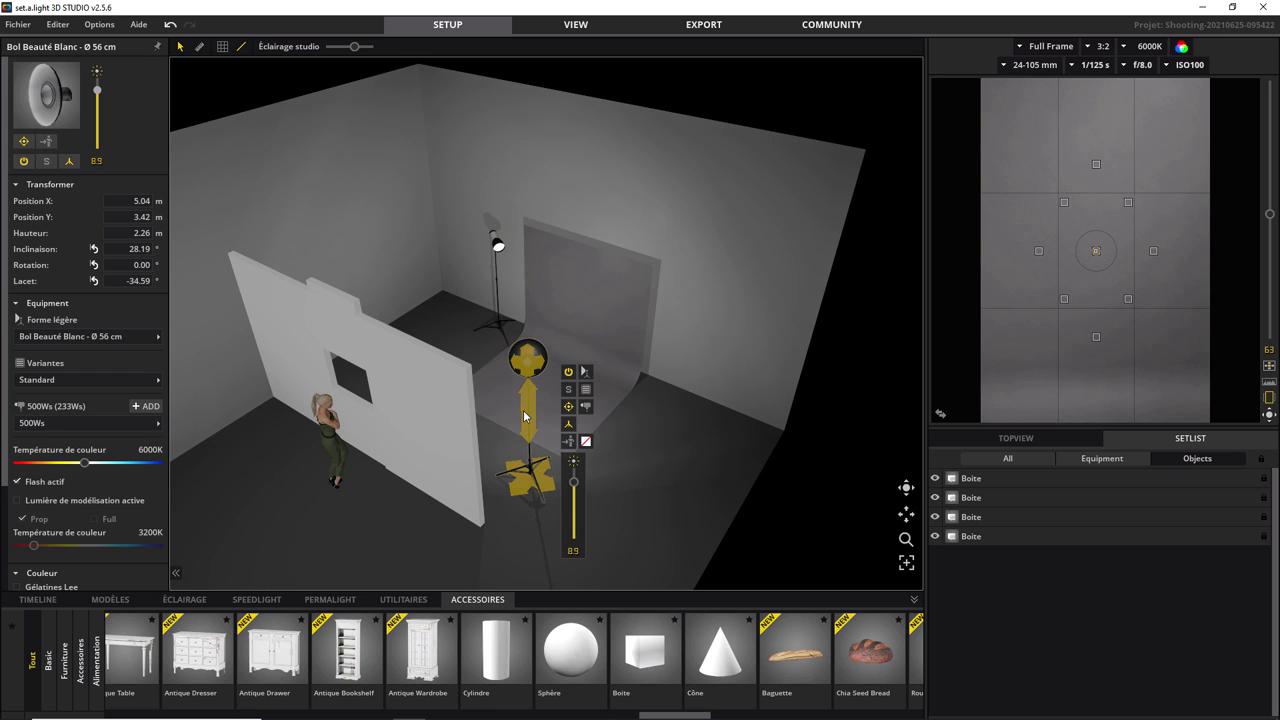
key(Delete)
click(500, 332)
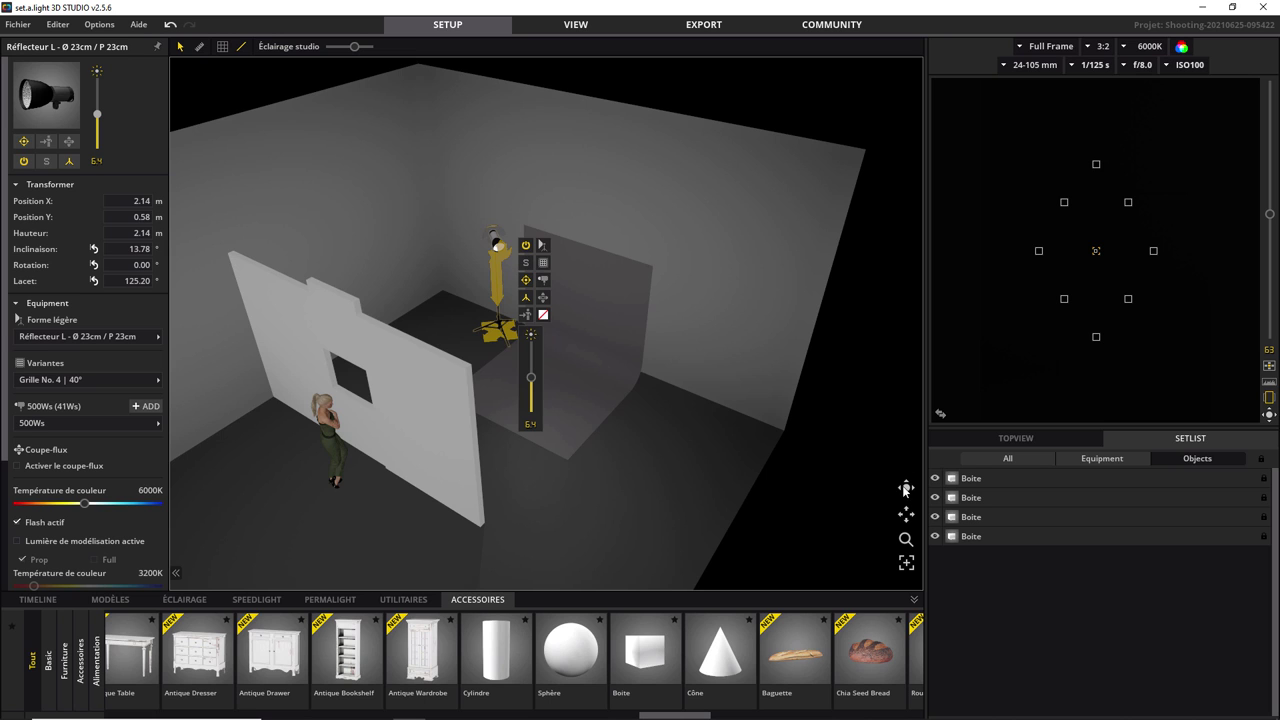
Aim the rear reflector at the window, move the camera beside the wall, and boost reflector power to 8.5.
drag(905, 489, 734, 566)
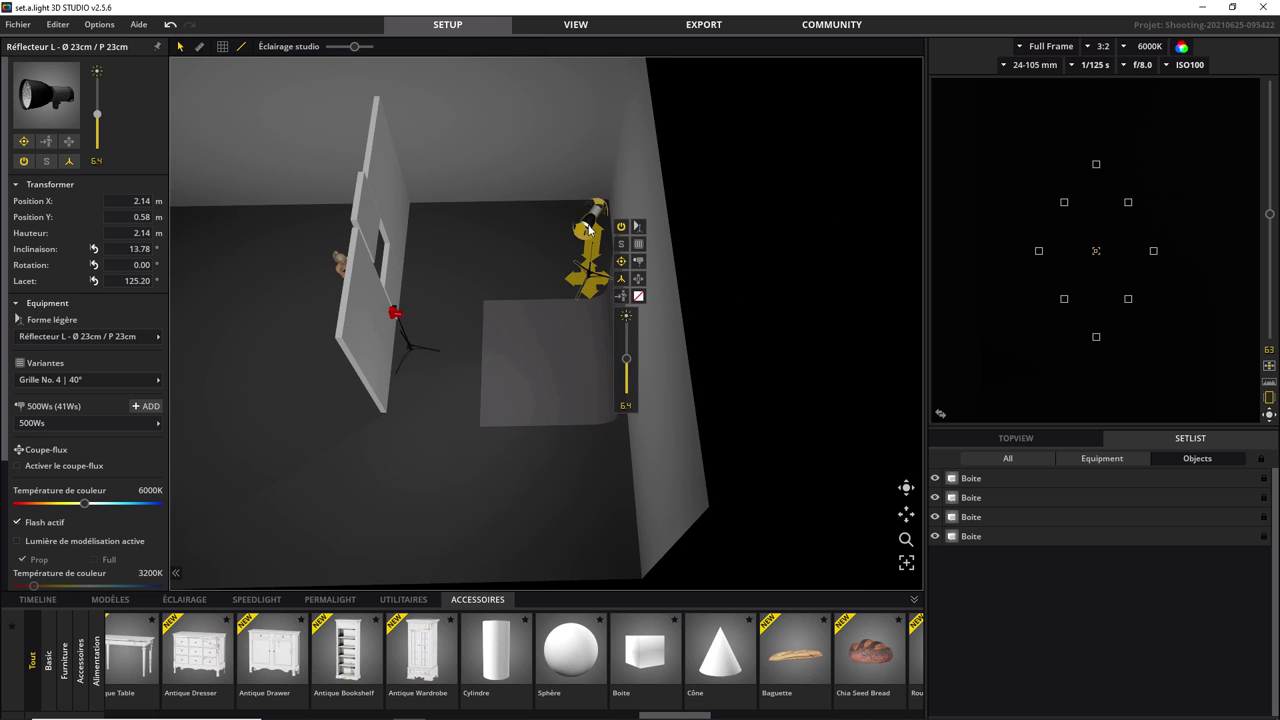
mouse_move(581, 237)
mouse_down()
mouse_move(2, 55)
mouse_move(112, 203)
mouse_up()
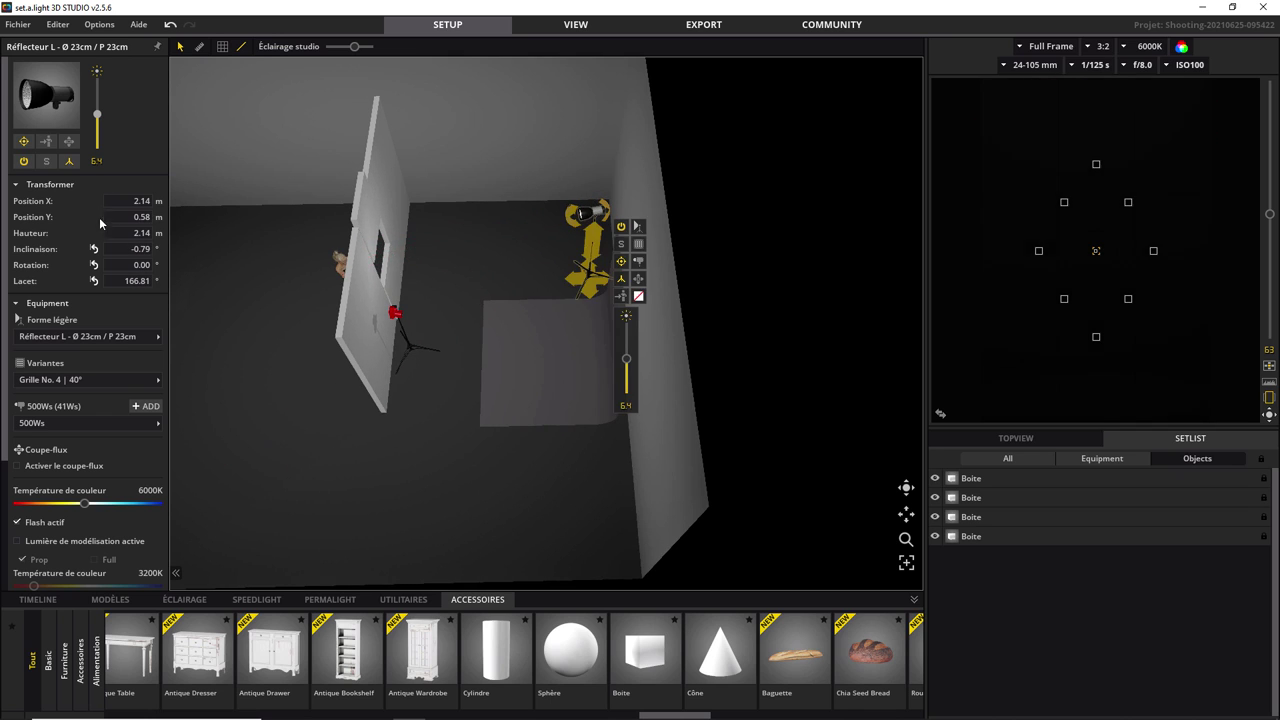
mouse_move(420, 345)
mouse_down()
mouse_move(322, 400)
mouse_move(326, 412)
mouse_move(300, 390)
mouse_up()
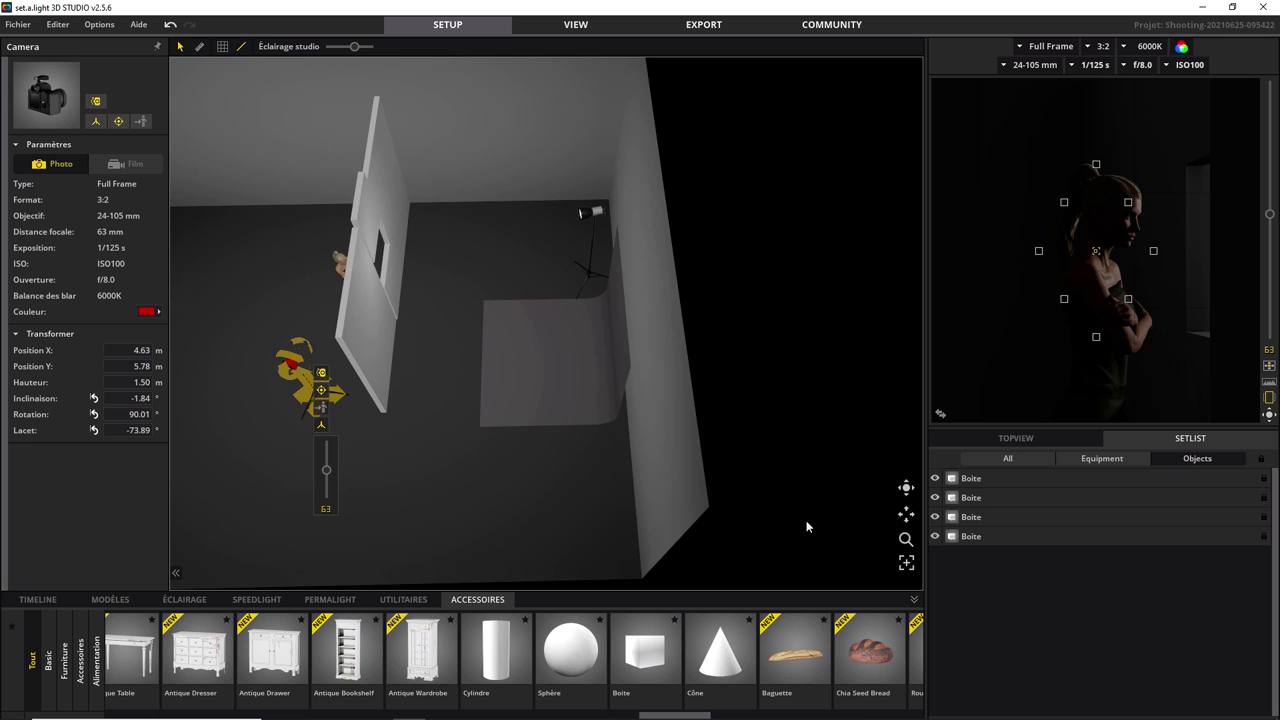
click(583, 277)
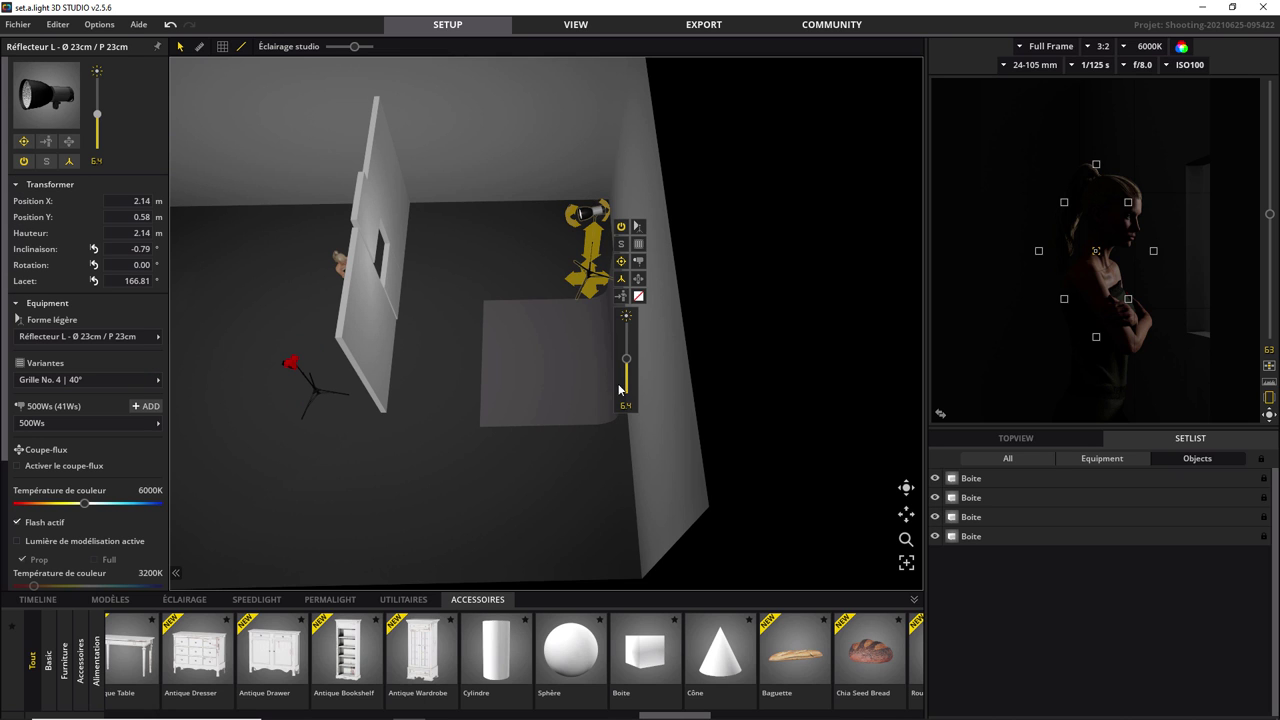
drag(624, 360, 626, 336)
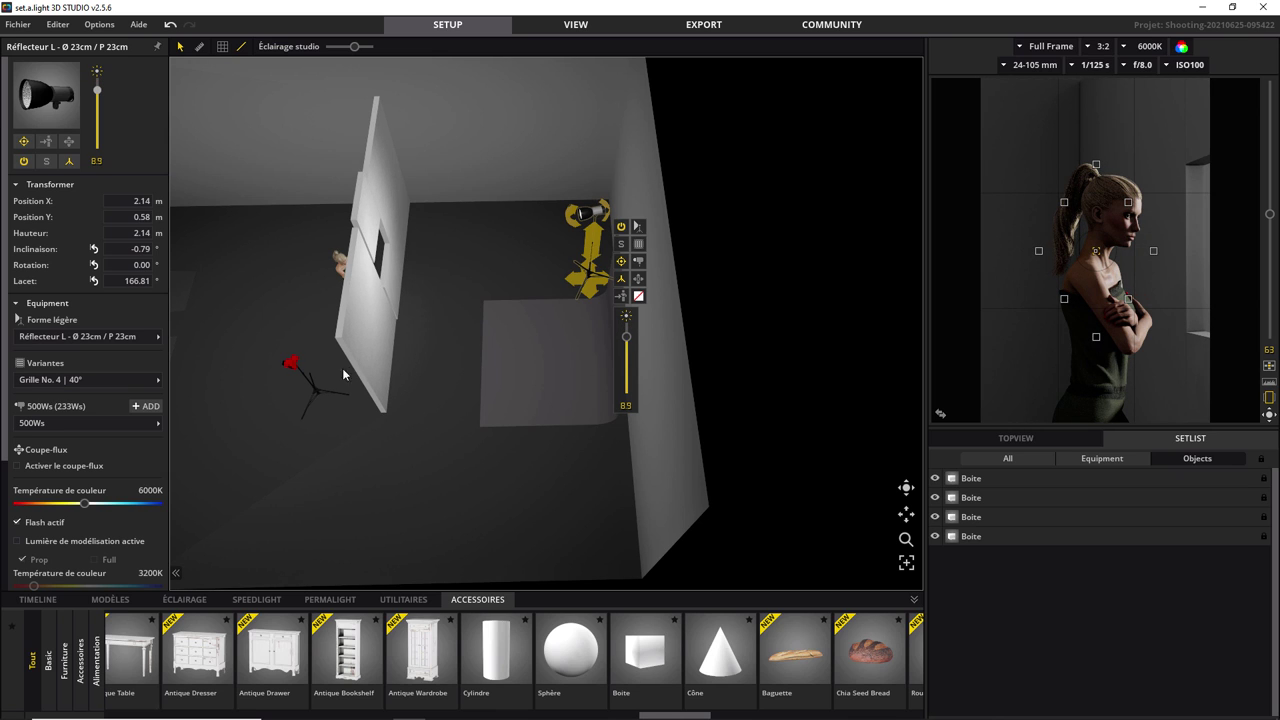
Nudge Victoria right and turn the camera to -70.57° yaw to frame her profile.
click(906, 495)
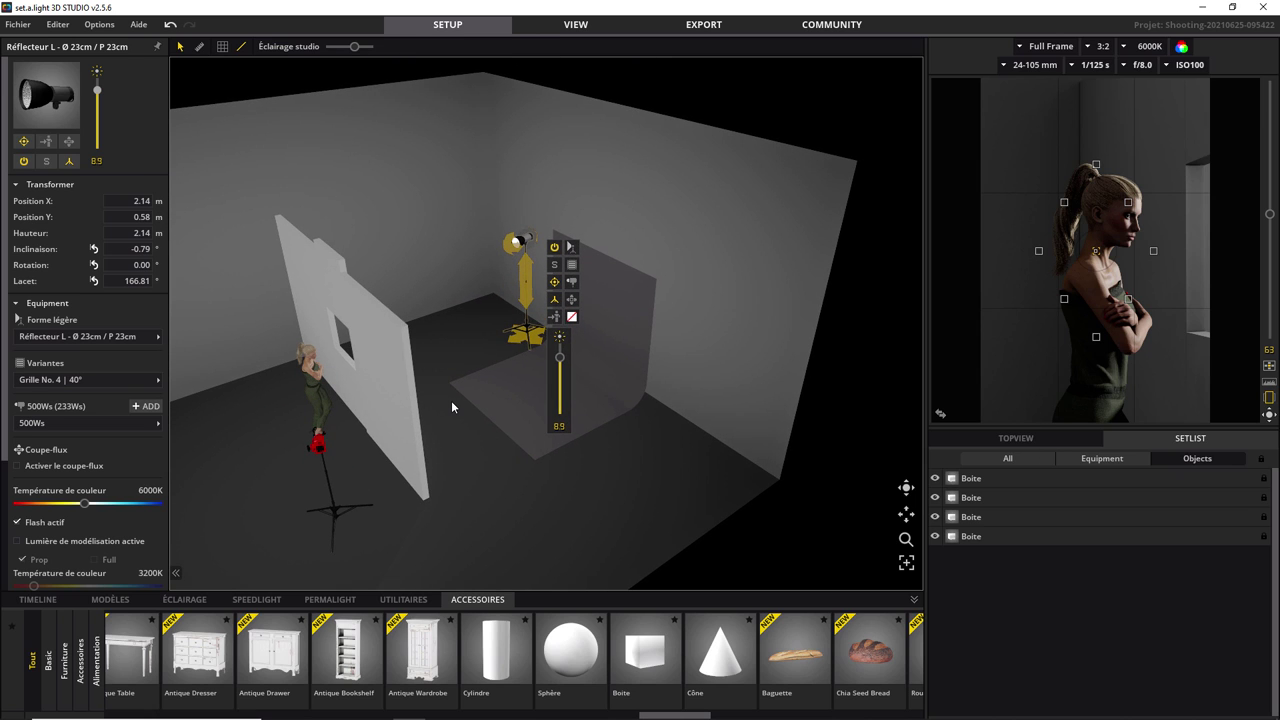
click(345, 518)
drag(318, 395, 333, 398)
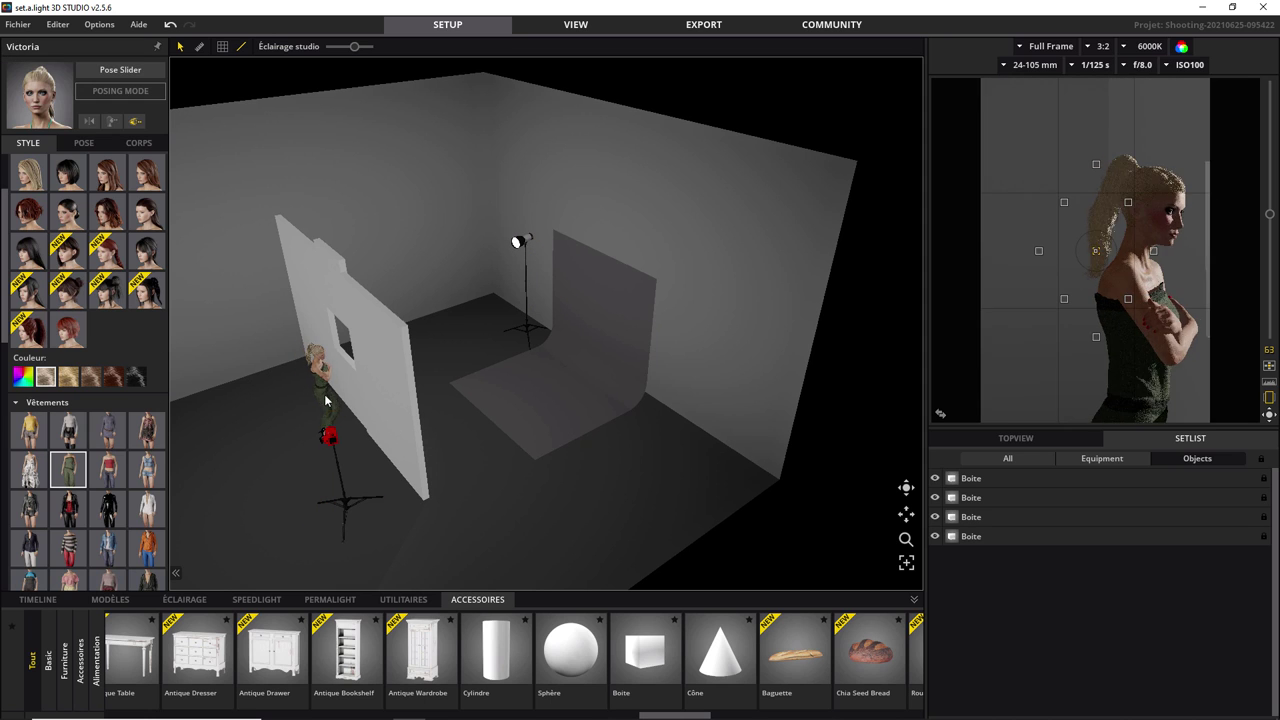
click(356, 510)
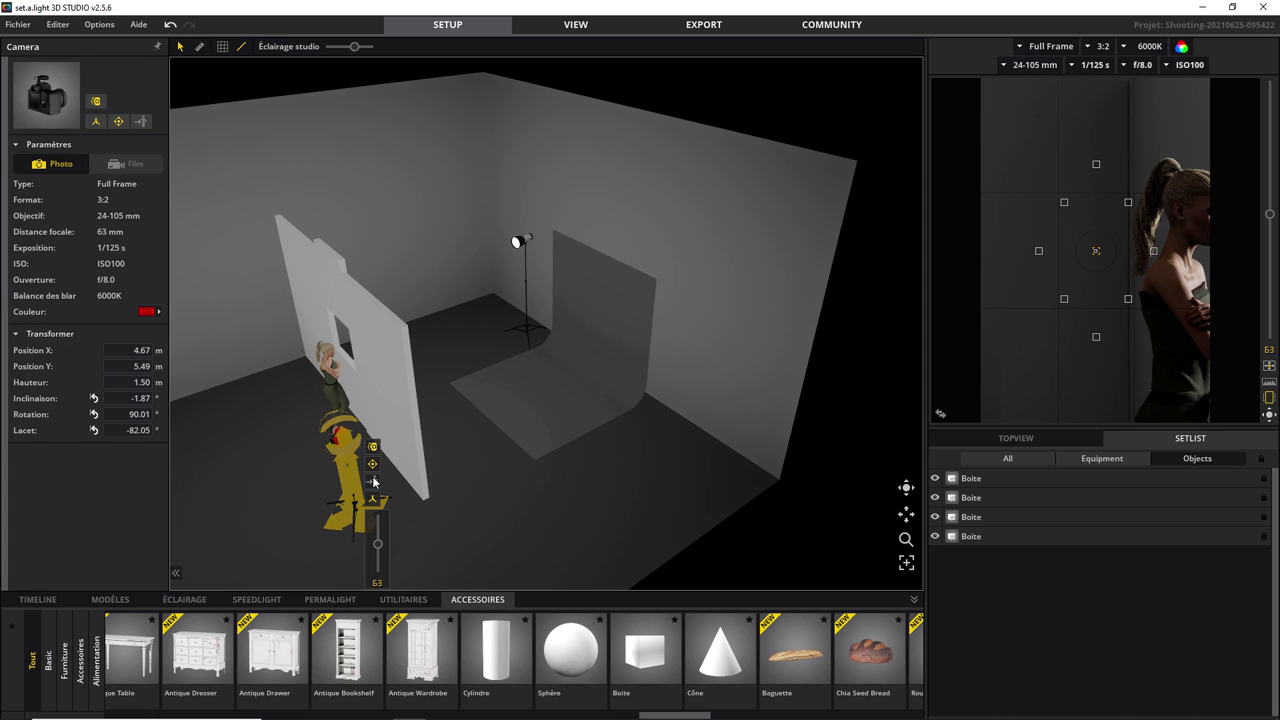
mouse_move(377, 503)
mouse_down()
mouse_move(350, 444)
mouse_move(227, 437)
mouse_move(239, 432)
mouse_up()
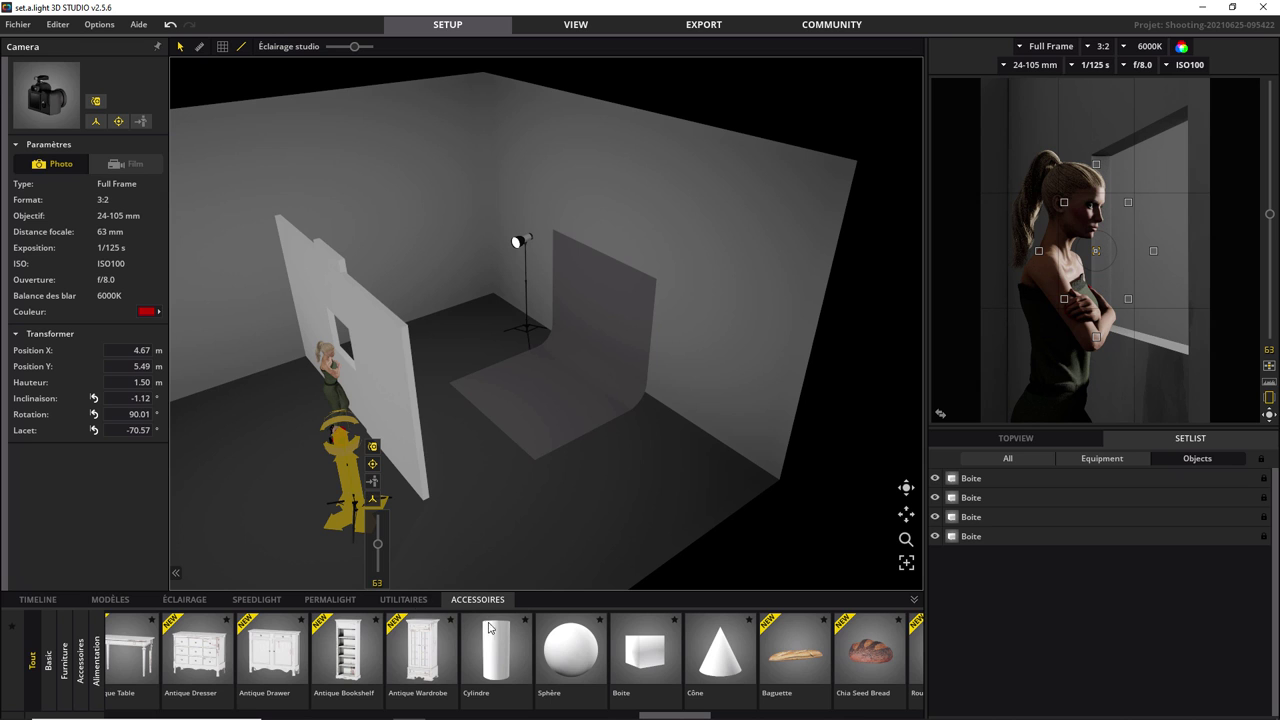
Add a 'mur d'images' image wall from Accessoires and position it in the studio.
drag(676, 716, 132, 716)
click(157, 652)
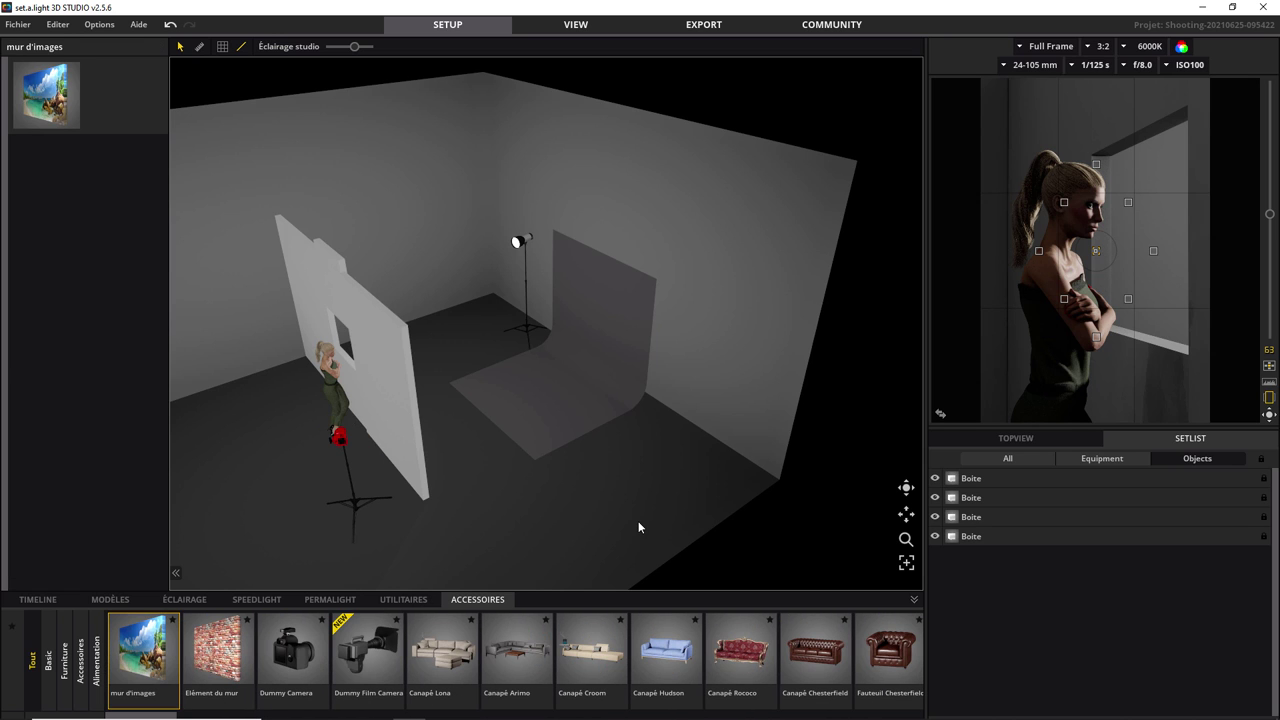
mouse_move(152, 656)
mouse_down()
mouse_move(537, 428)
mouse_move(533, 385)
mouse_up()
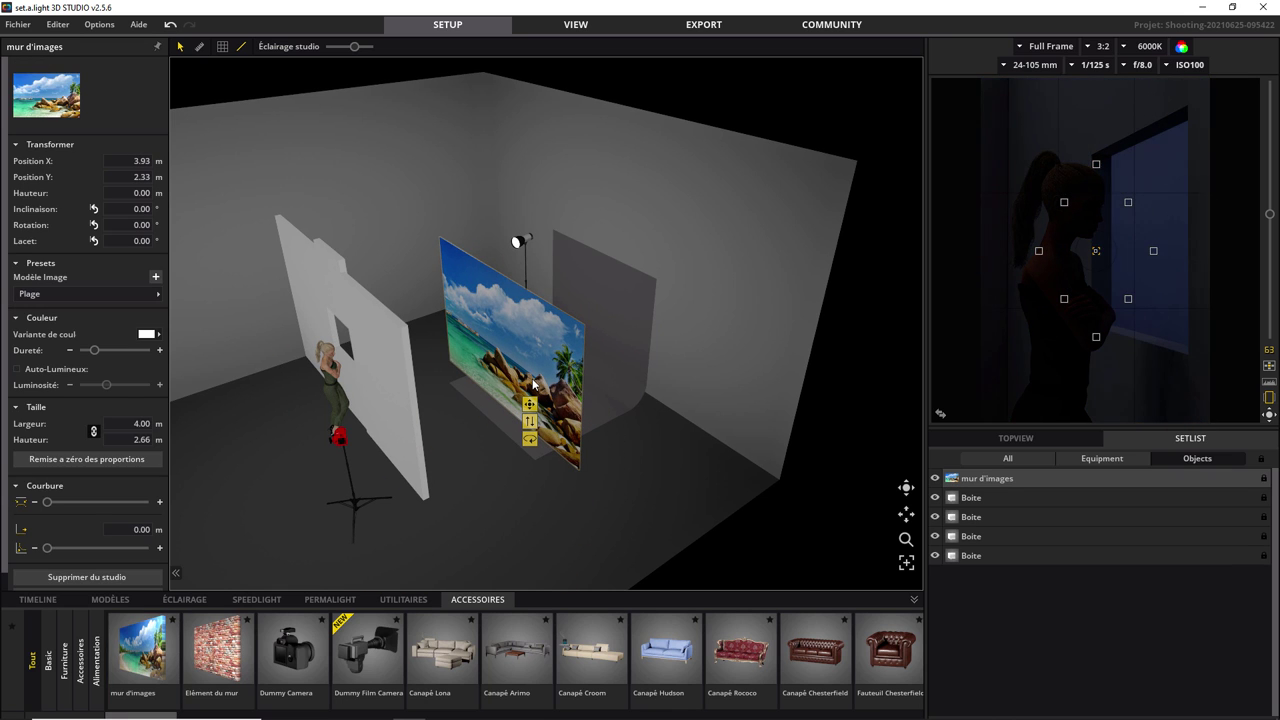
drag(533, 385, 564, 452)
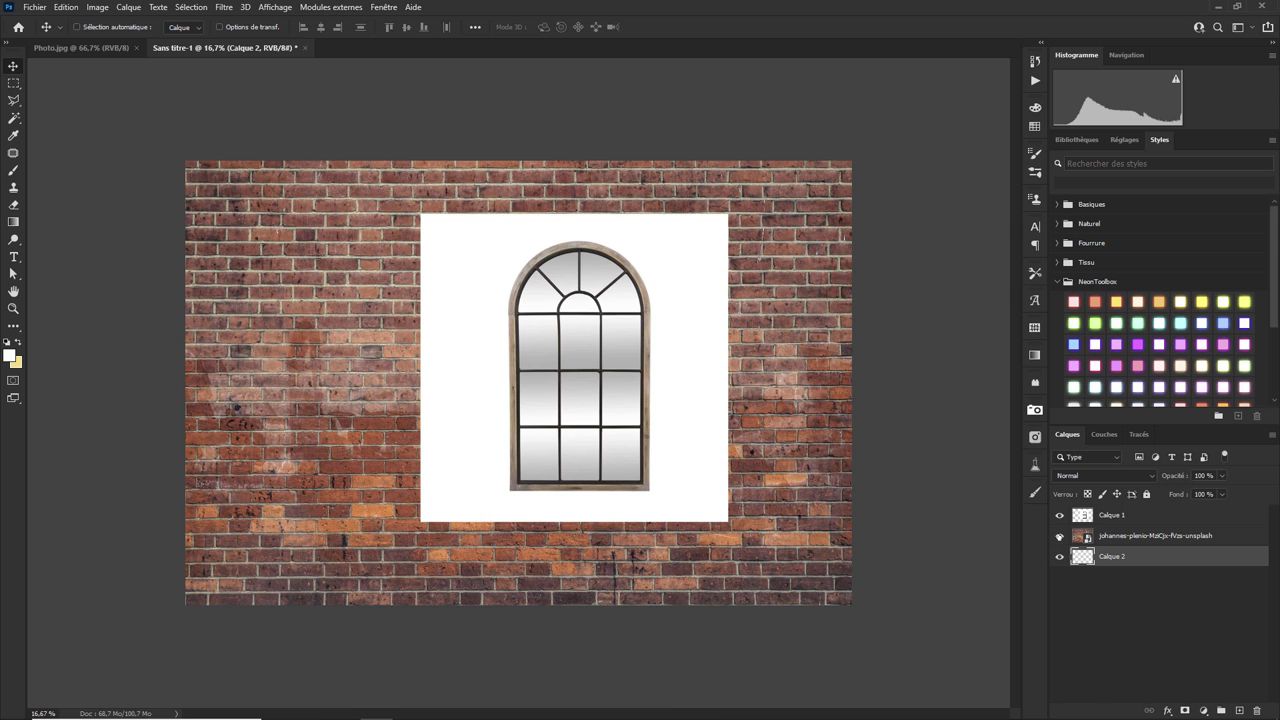
Hide and re-show Calque 1 and the brick layer, then pick the Magic Wand tool.
click(1060, 515)
click(1060, 536)
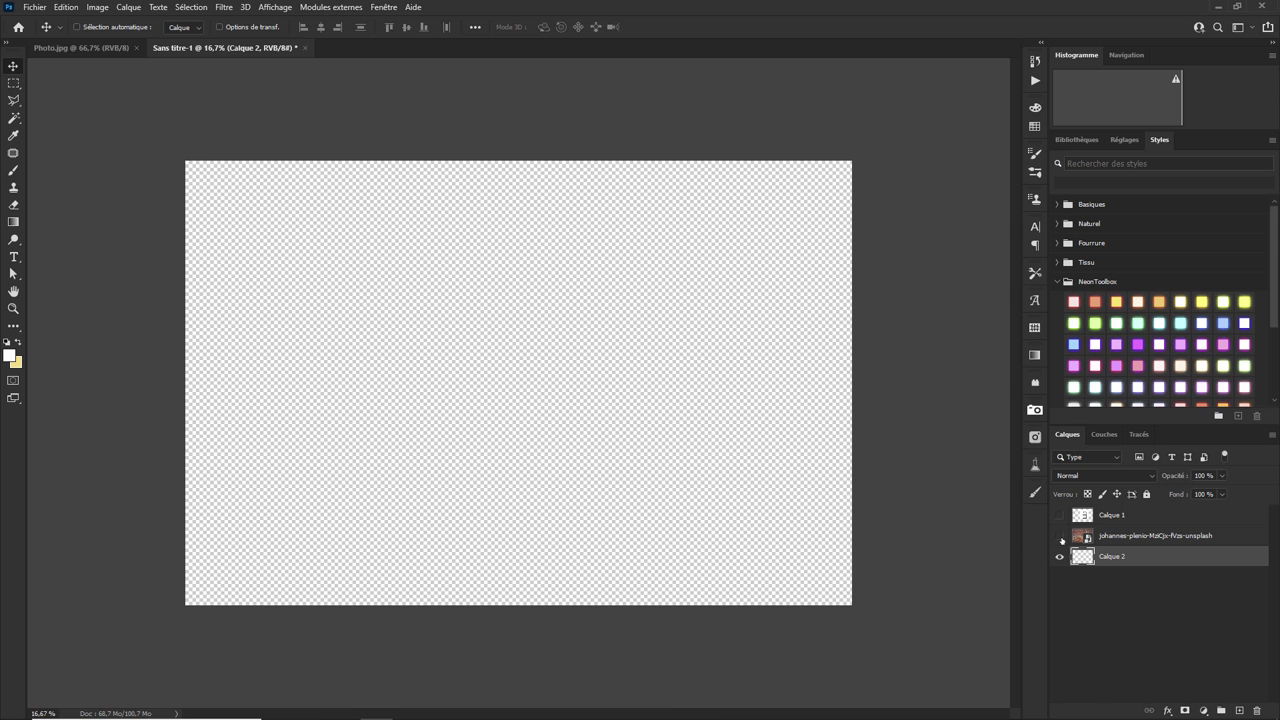
click(1060, 536)
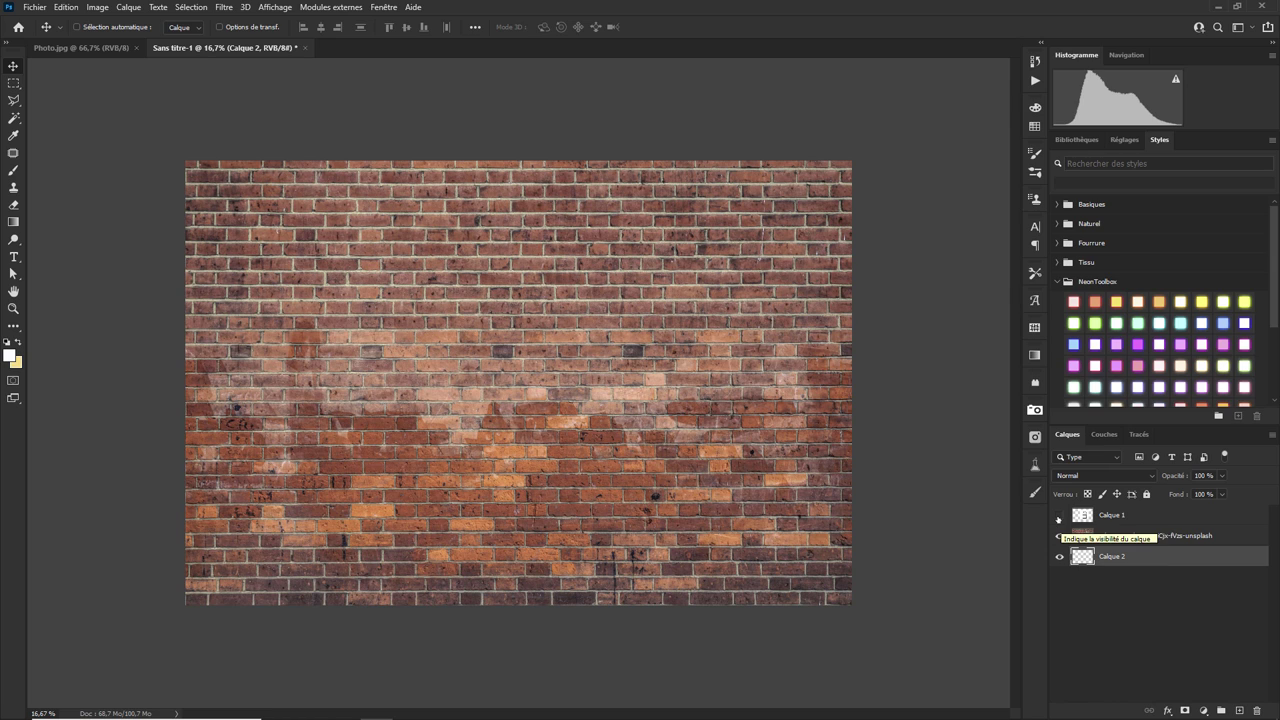
click(1060, 515)
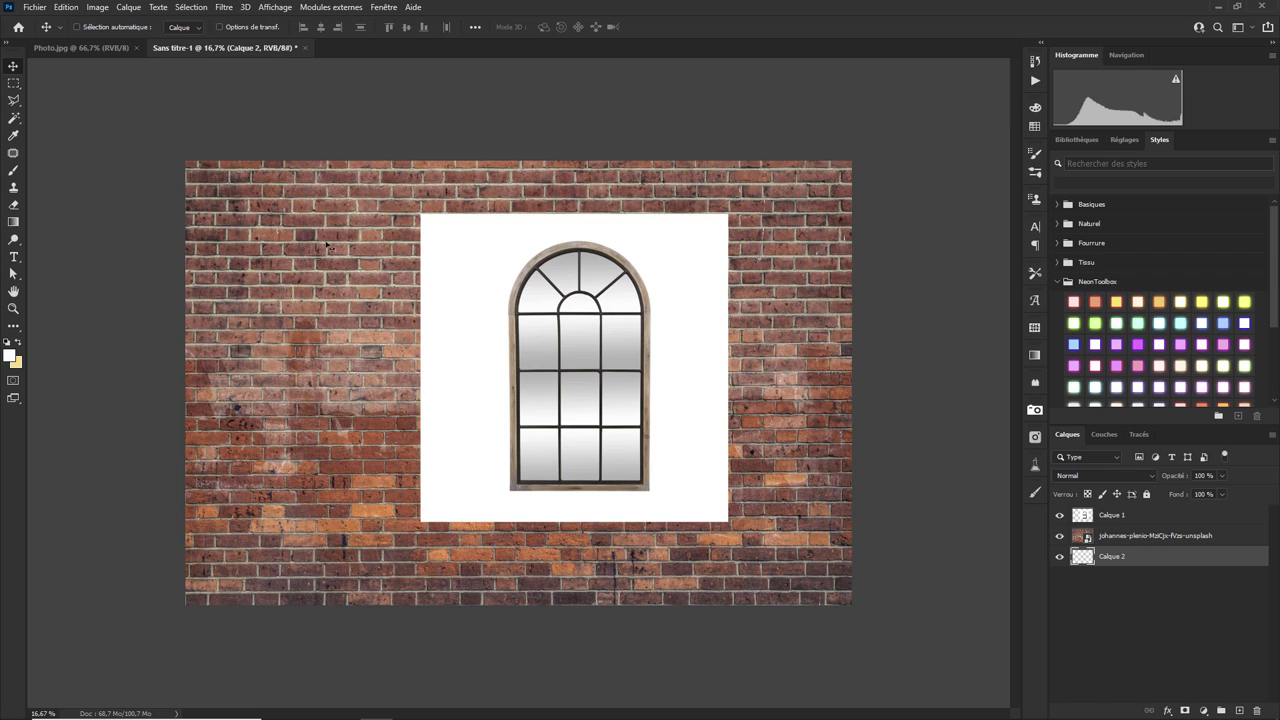
click(14, 117)
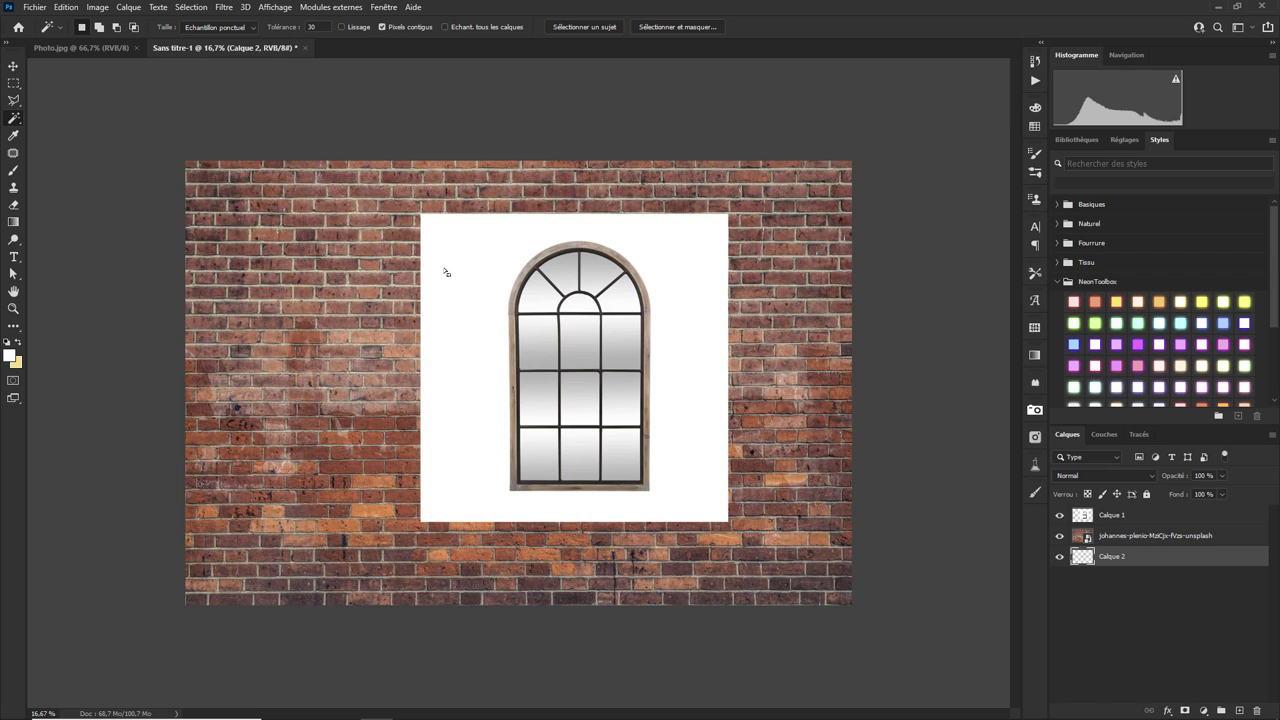
Delete the white backdrop around the arched window on Calque 1, then zoom in.
click(446, 272)
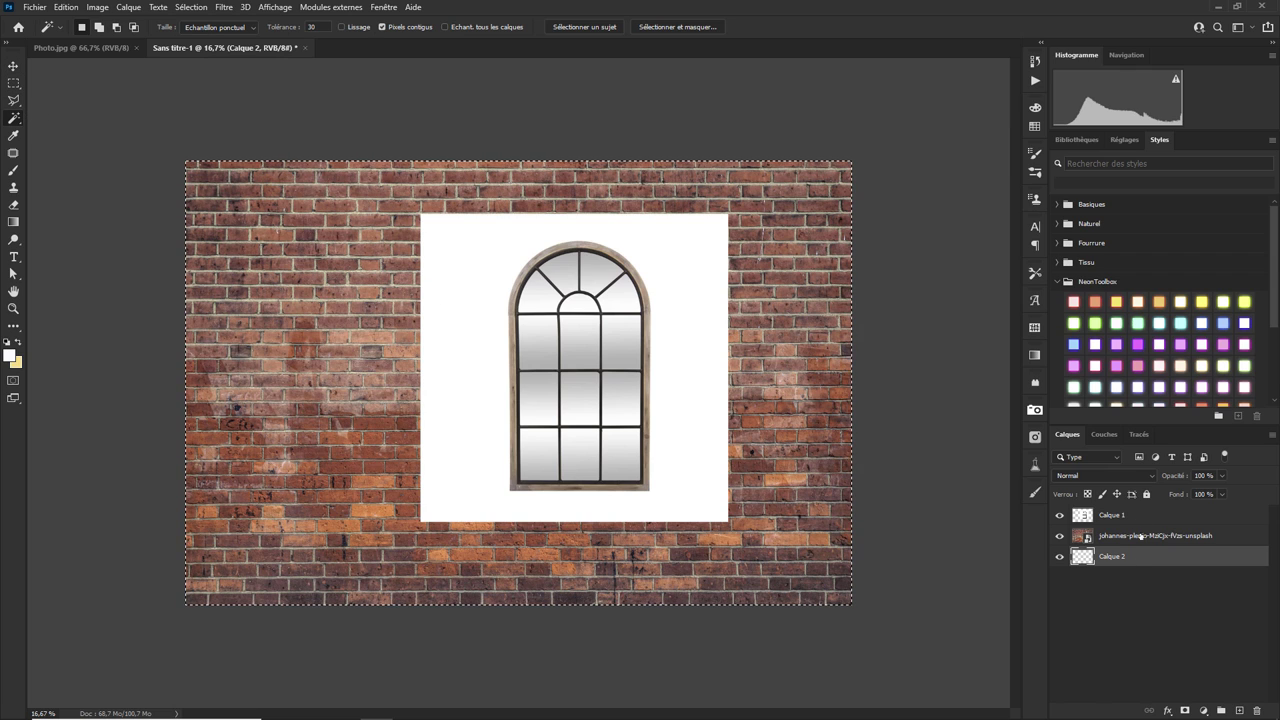
click(1125, 516)
key(ctrl+d)
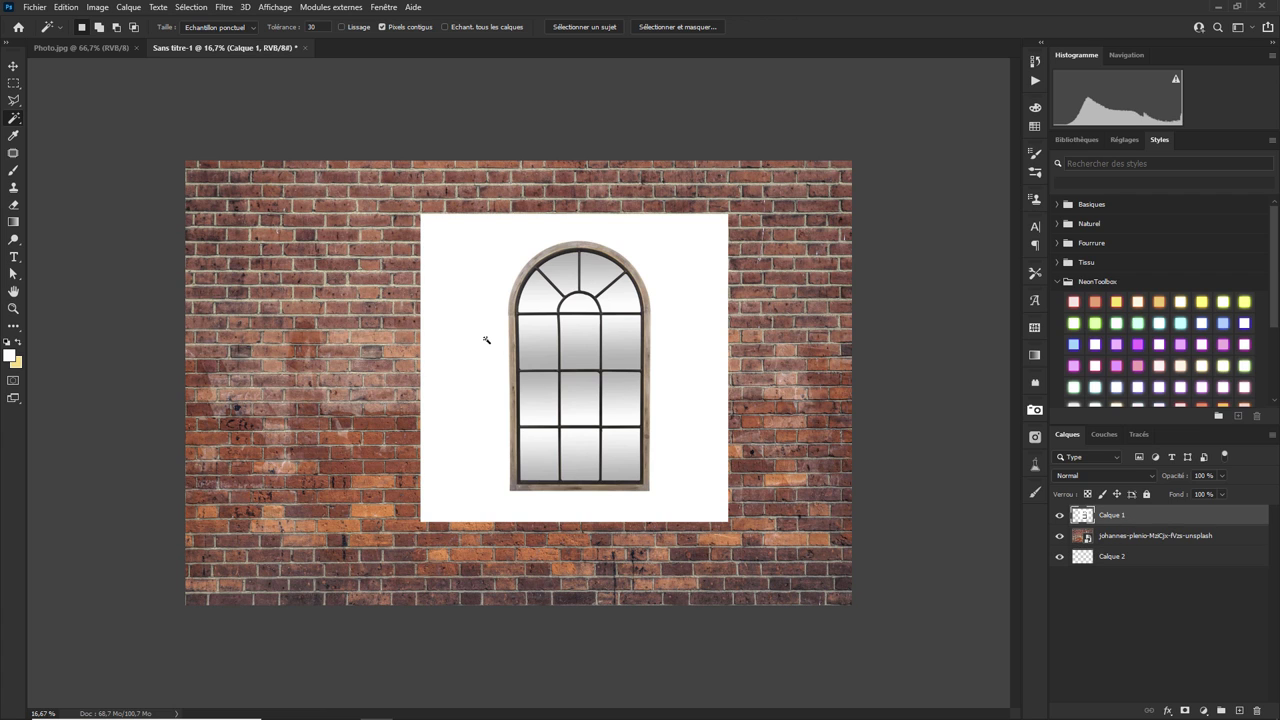
click(486, 340)
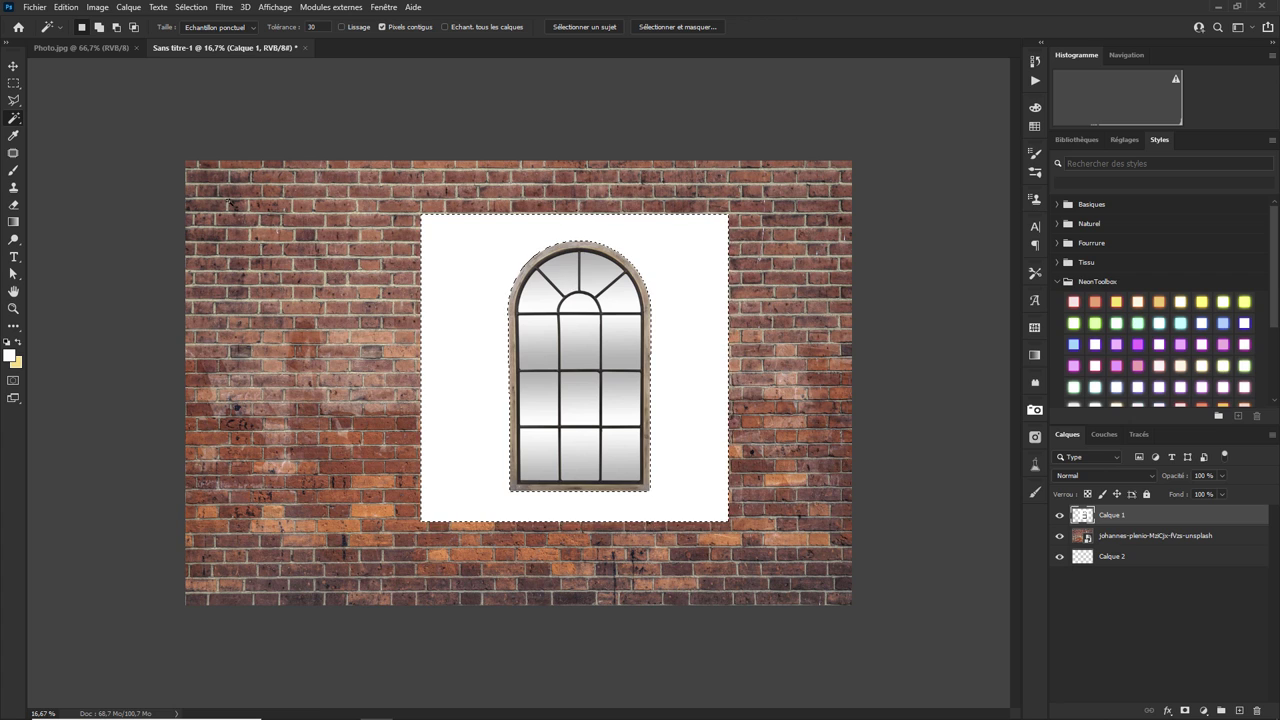
key(Delete)
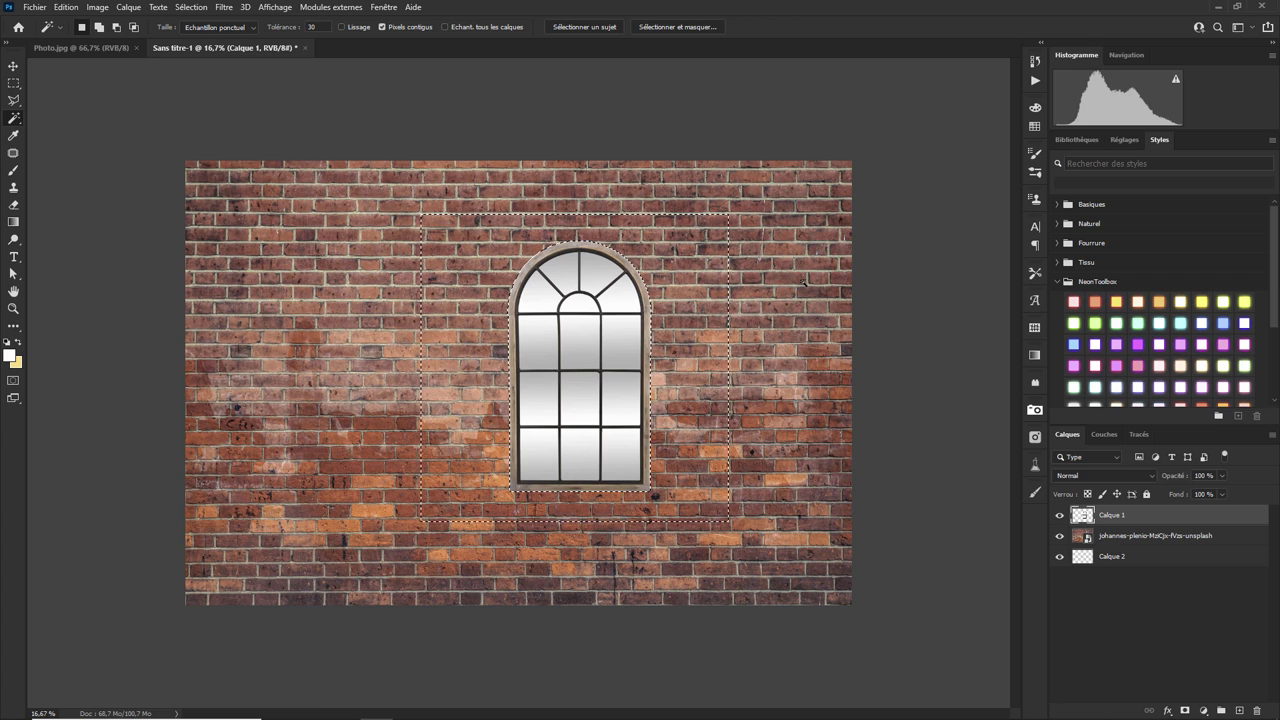
key(ctrl+d)
key(ctrl+plus)
key(ctrl+plus)
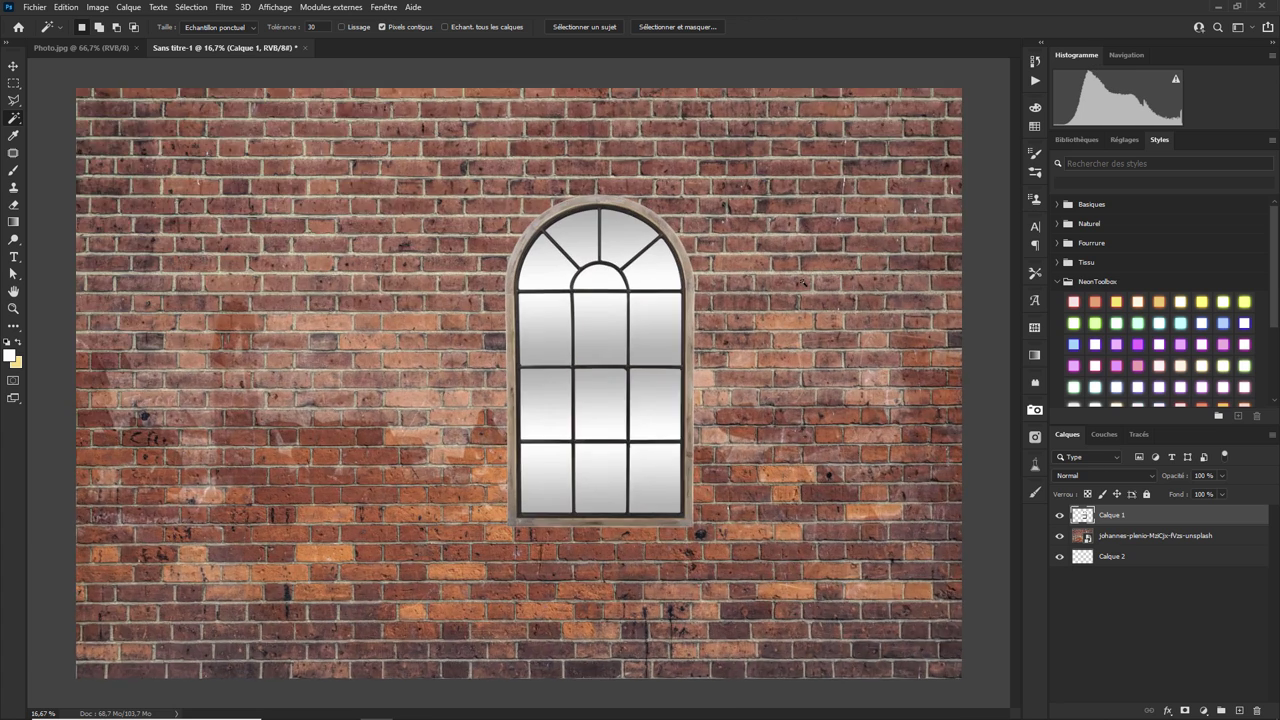
Set the Magic Wand Tolérance to 50.
click(558, 215)
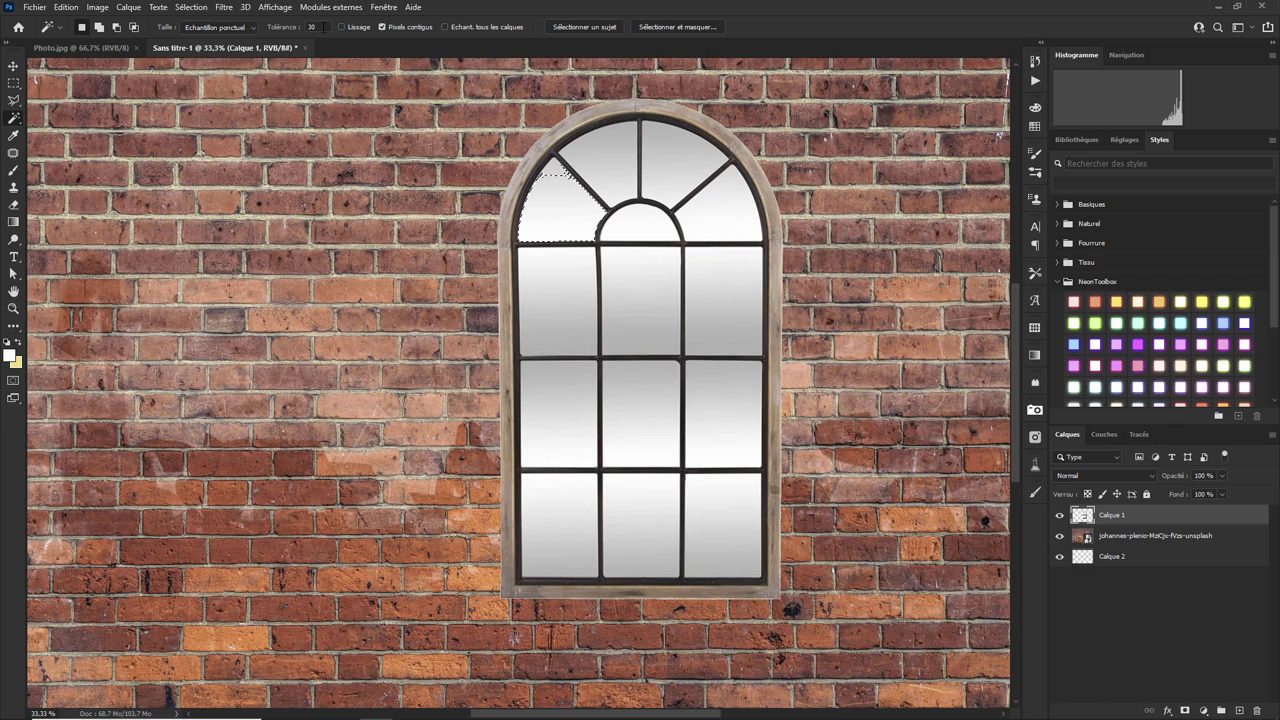
click(318, 27)
text(50)
Trial-delete the upper fan panes of the arch, then undo both deletions.
click(605, 175)
key(Delete)
click(680, 163)
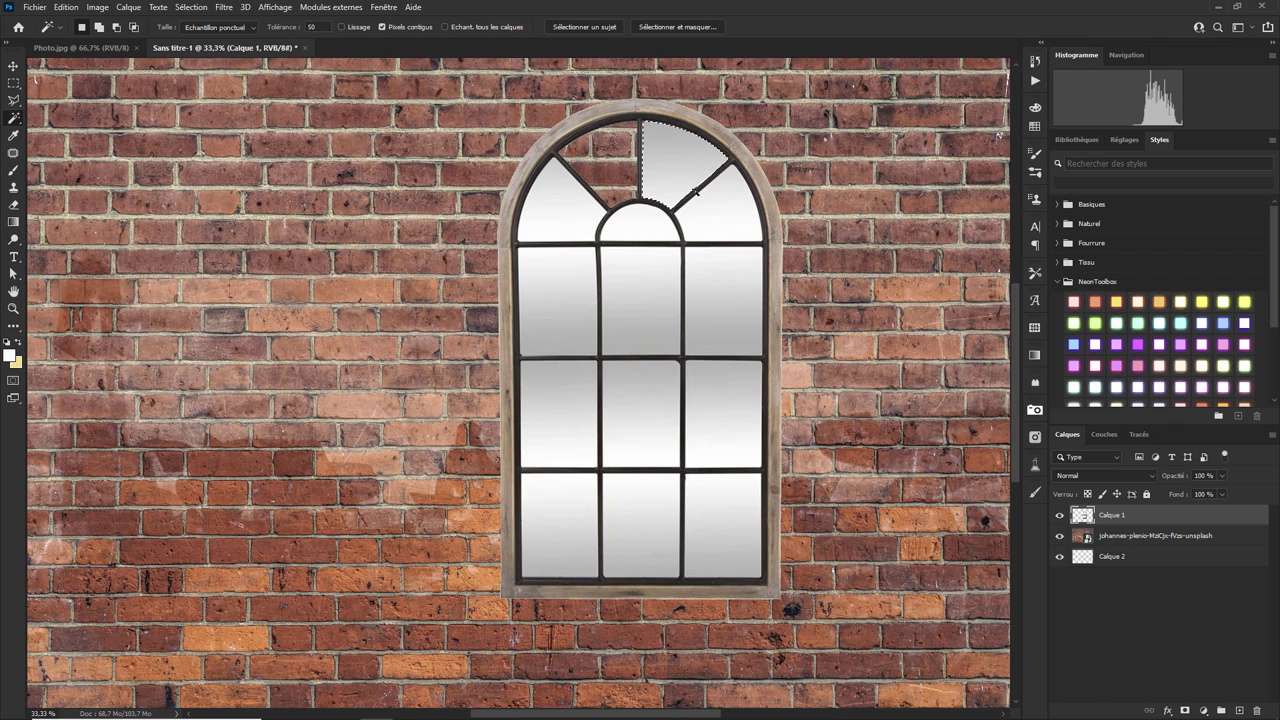
key(Delete)
click(735, 226)
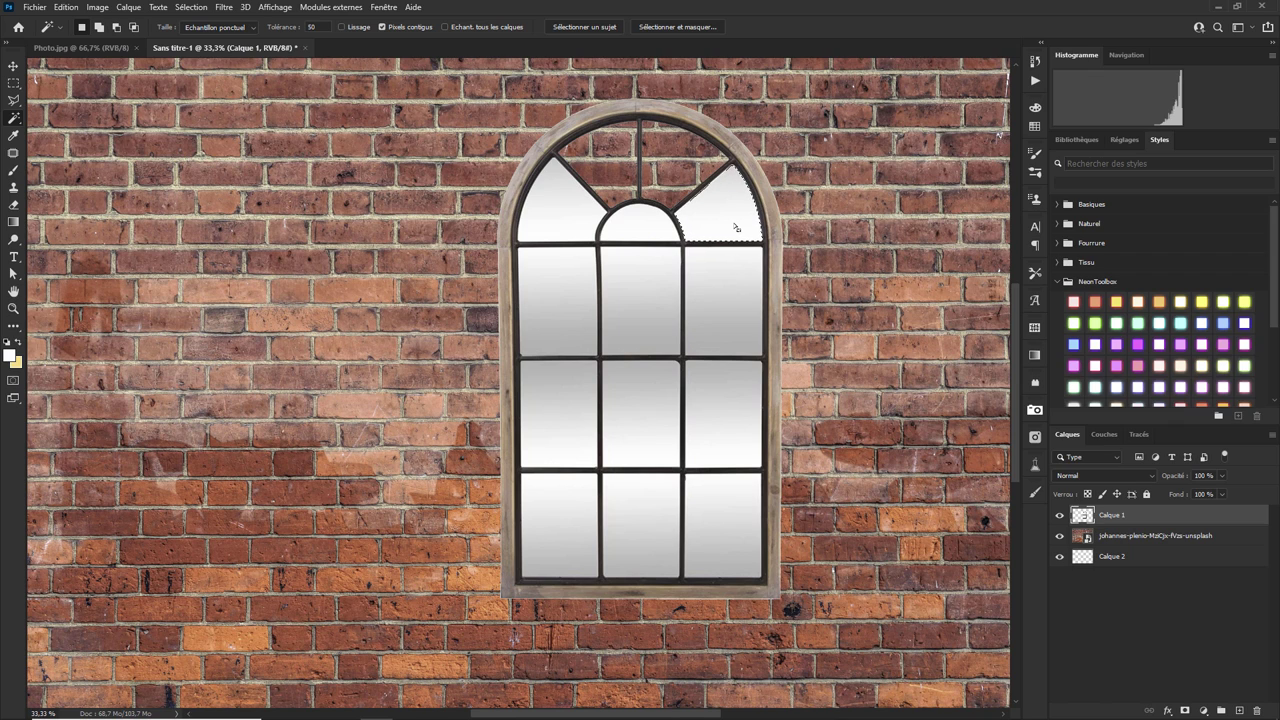
key(ctrl+z)
key(ctrl+z)
key(ctrl+z)
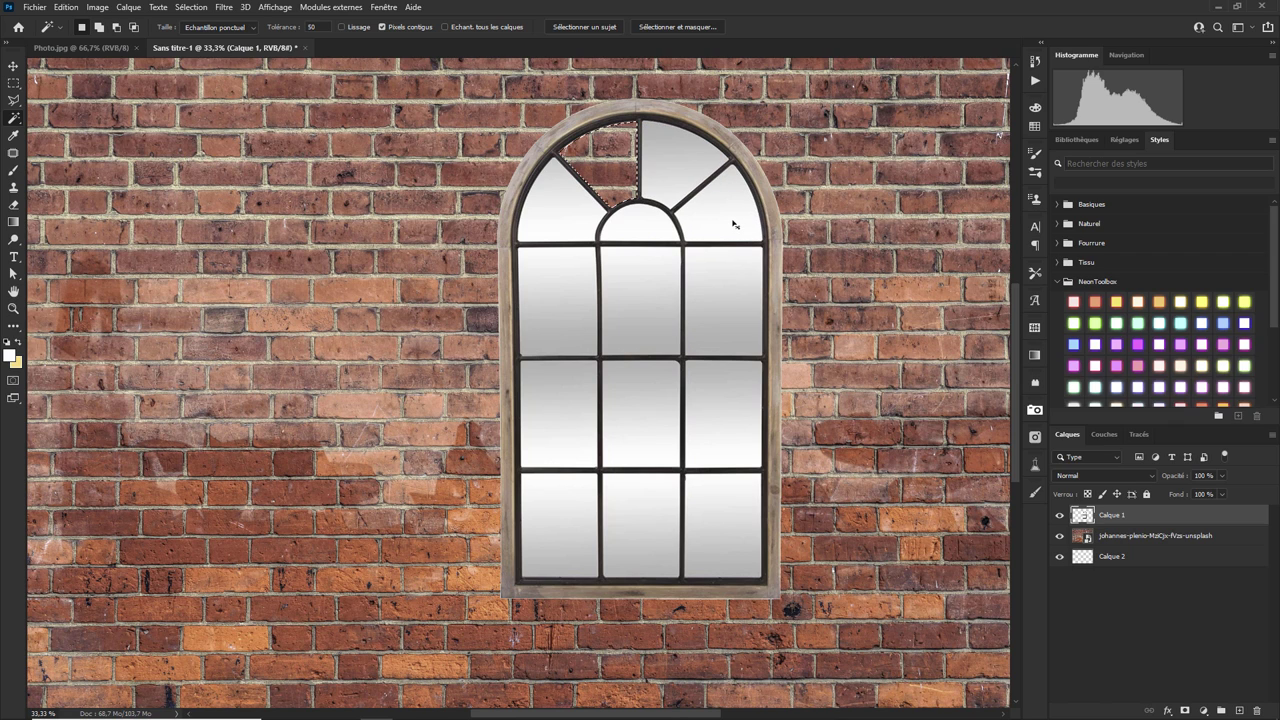
key(ctrl+z)
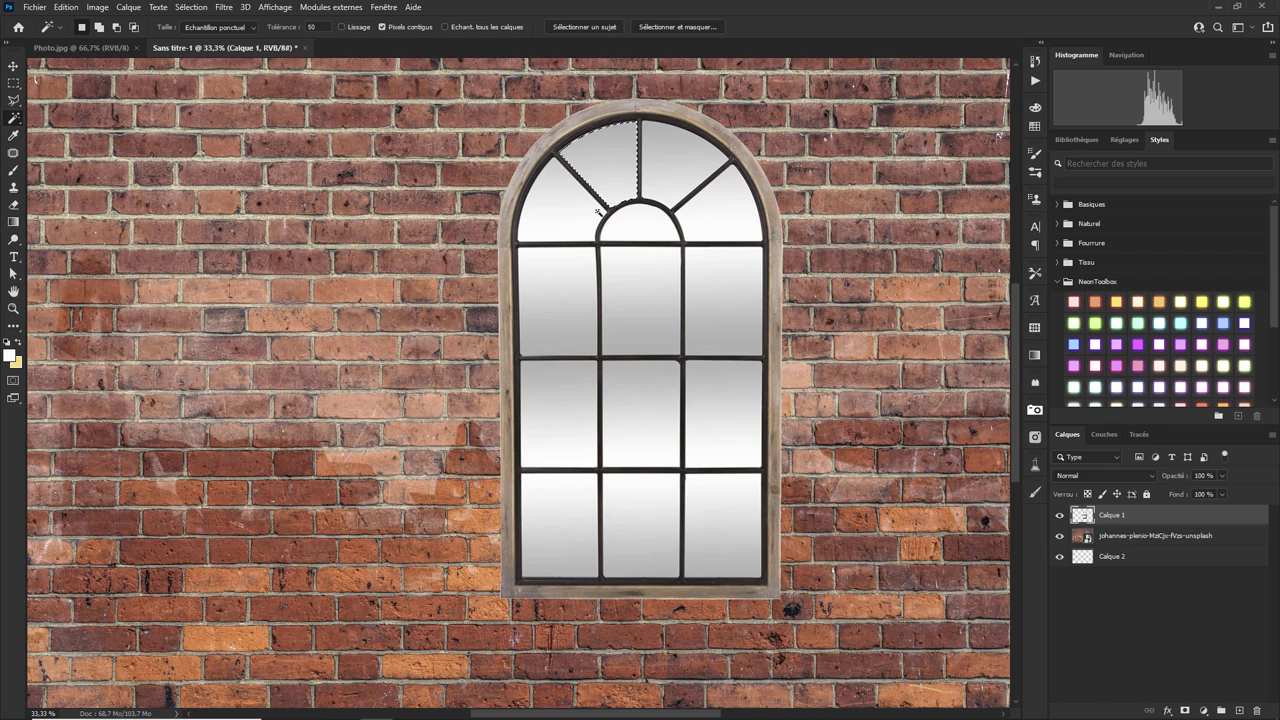
Merge the brick wall layer with Calque 1 using Fusionner les calques.
shift+click(1131, 538)
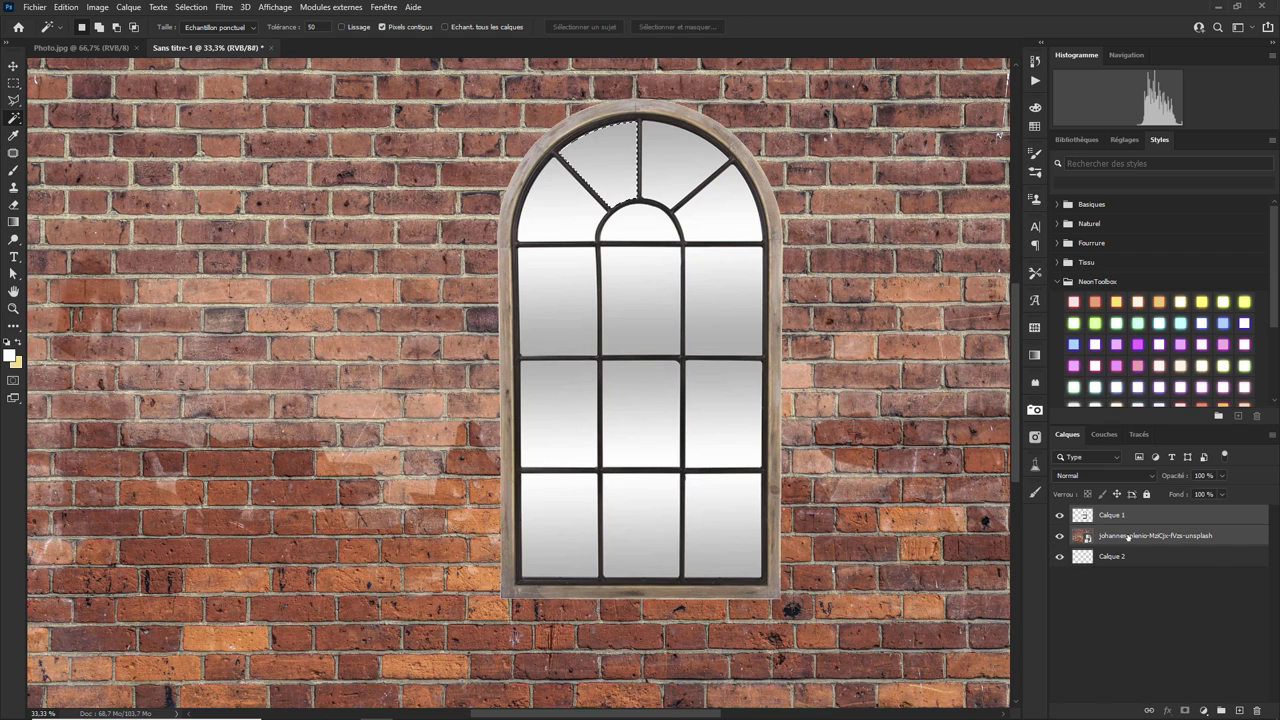
right_click(1130, 538)
click(1004, 550)
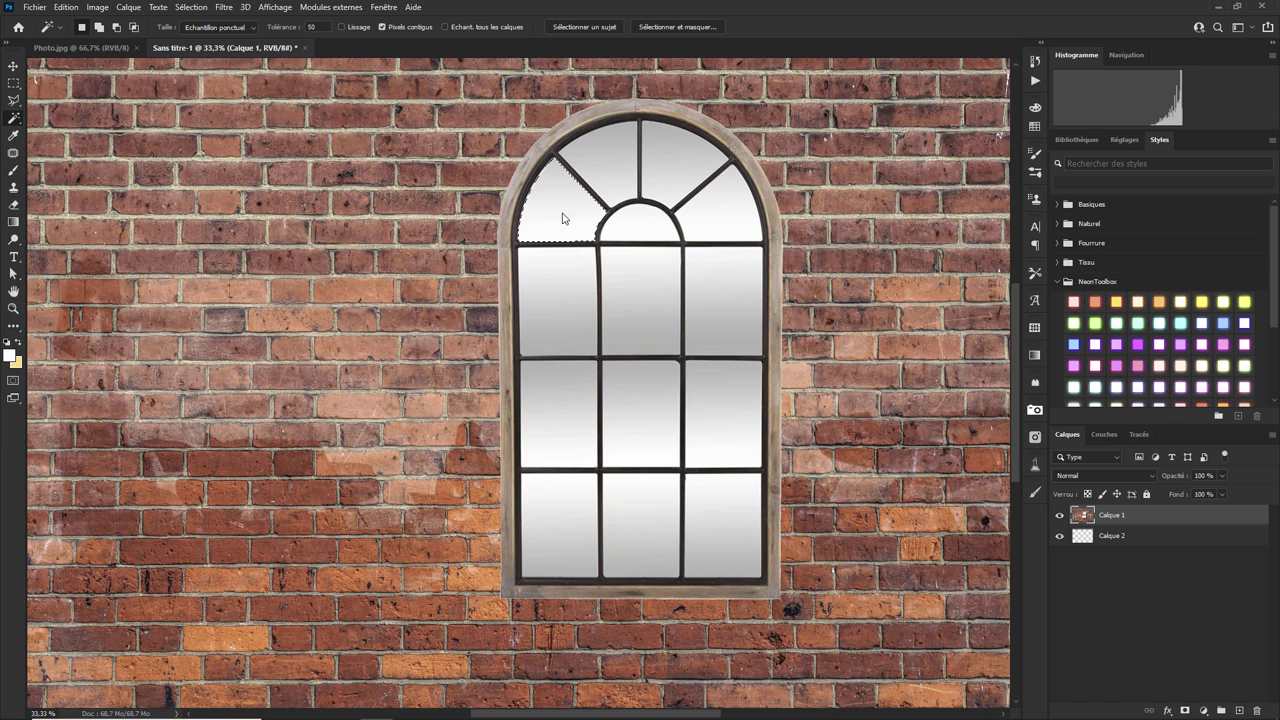
Clear the arch's fan panes, semicircle pane and upper-middle pane to transparency.
key(Delete)
key(Delete)
click(686, 178)
key(Delete)
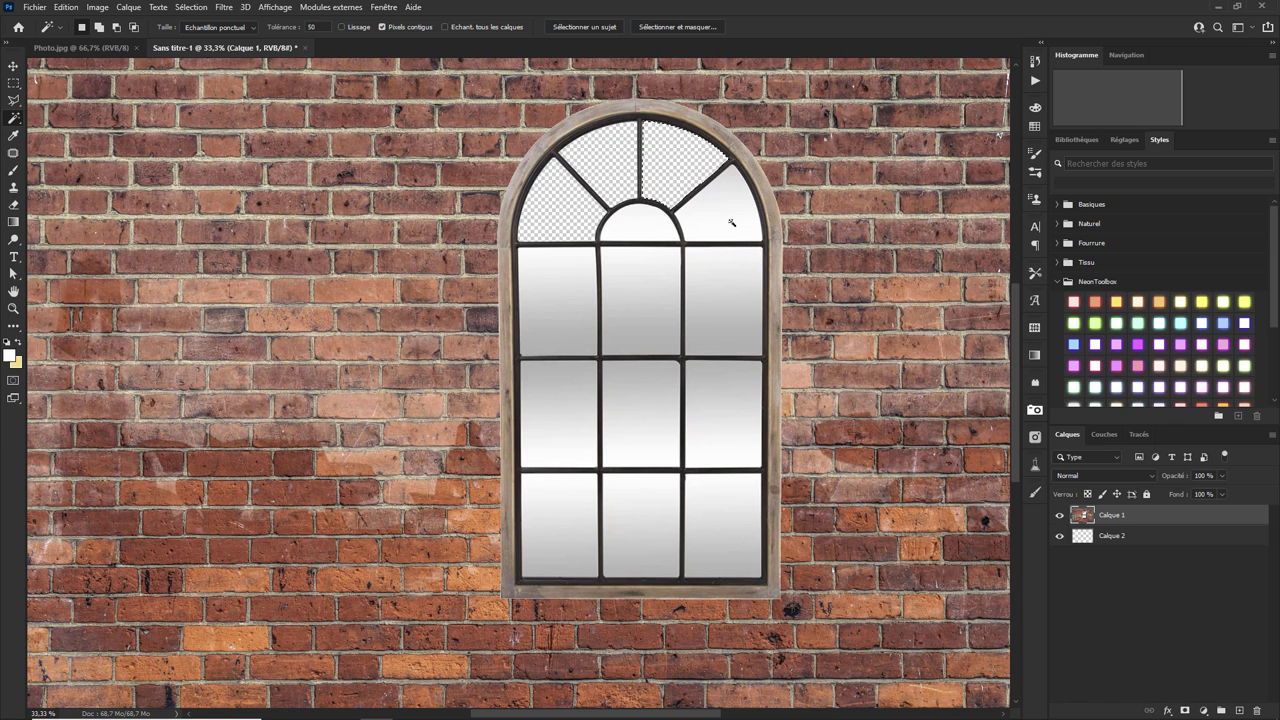
click(734, 220)
key(Delete)
click(638, 226)
key(Delete)
click(657, 287)
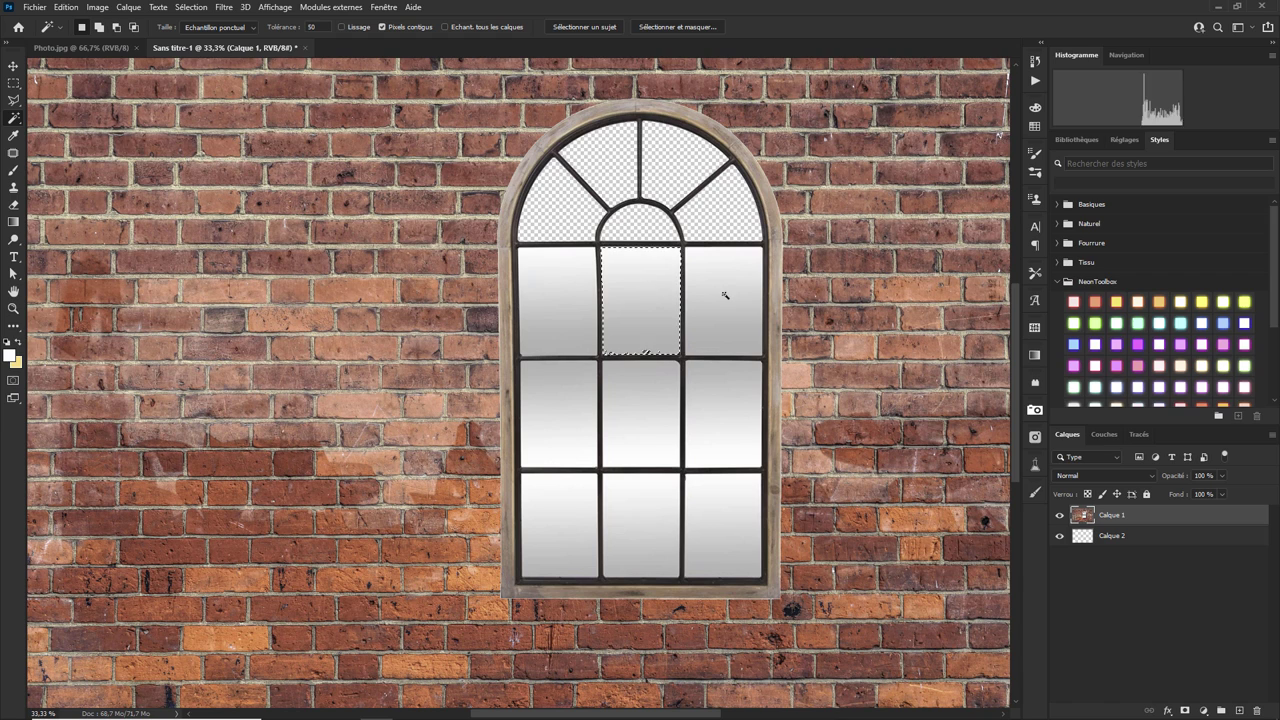
key(Delete)
click(714, 297)
Clear the upper-left, middle-left, centre and middle-right panes, undoing the bottom-right one.
key(Delete)
click(562, 310)
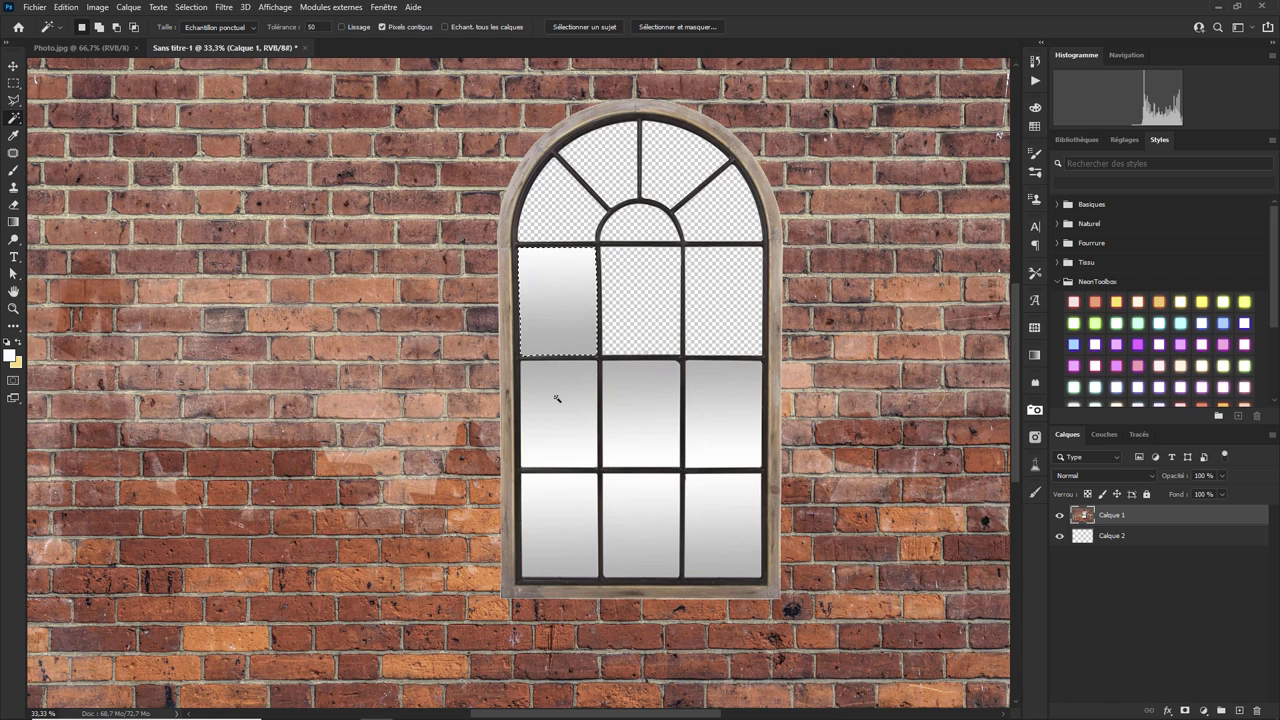
key(Delete)
click(558, 400)
key(Delete)
click(645, 418)
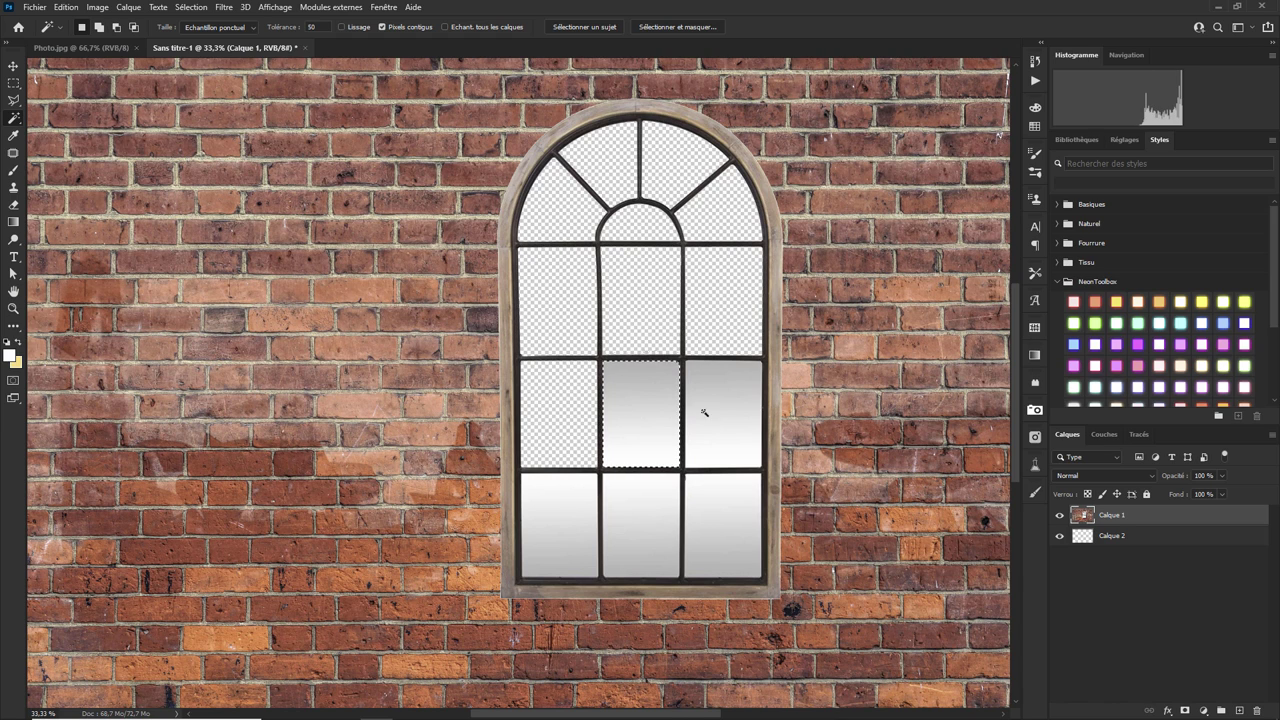
key(Delete)
click(729, 416)
key(Delete)
click(730, 507)
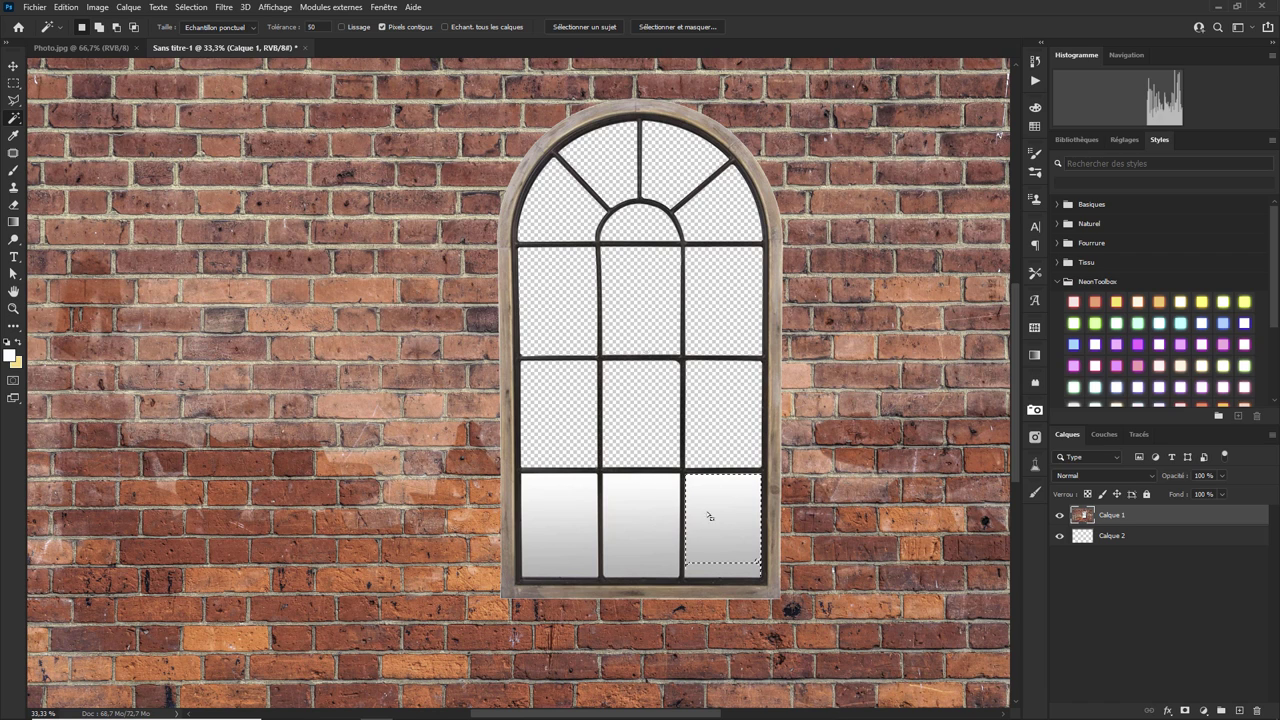
key(Delete)
key(ctrl+z)
Raise the Magic Wand Tolérance to 100 and select the top-middle and bottom-right panes.
key(ctrl+plus)
key(ctrl+plus)
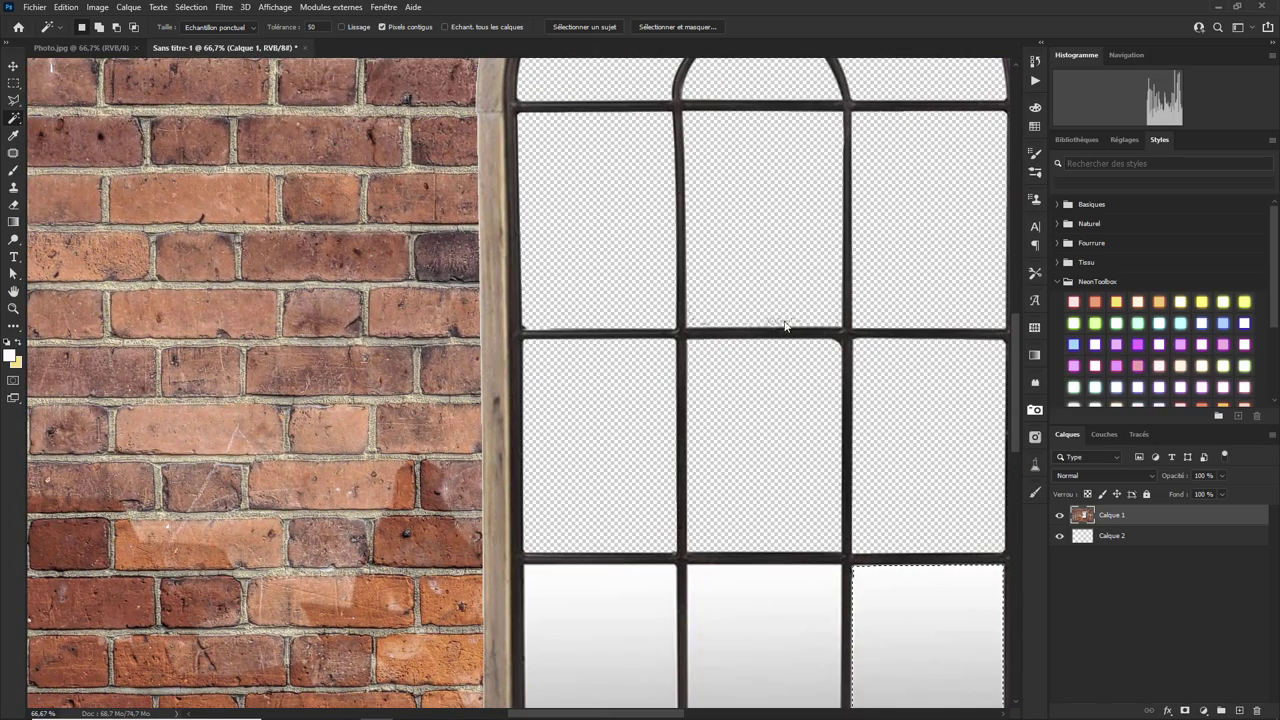
click(786, 320)
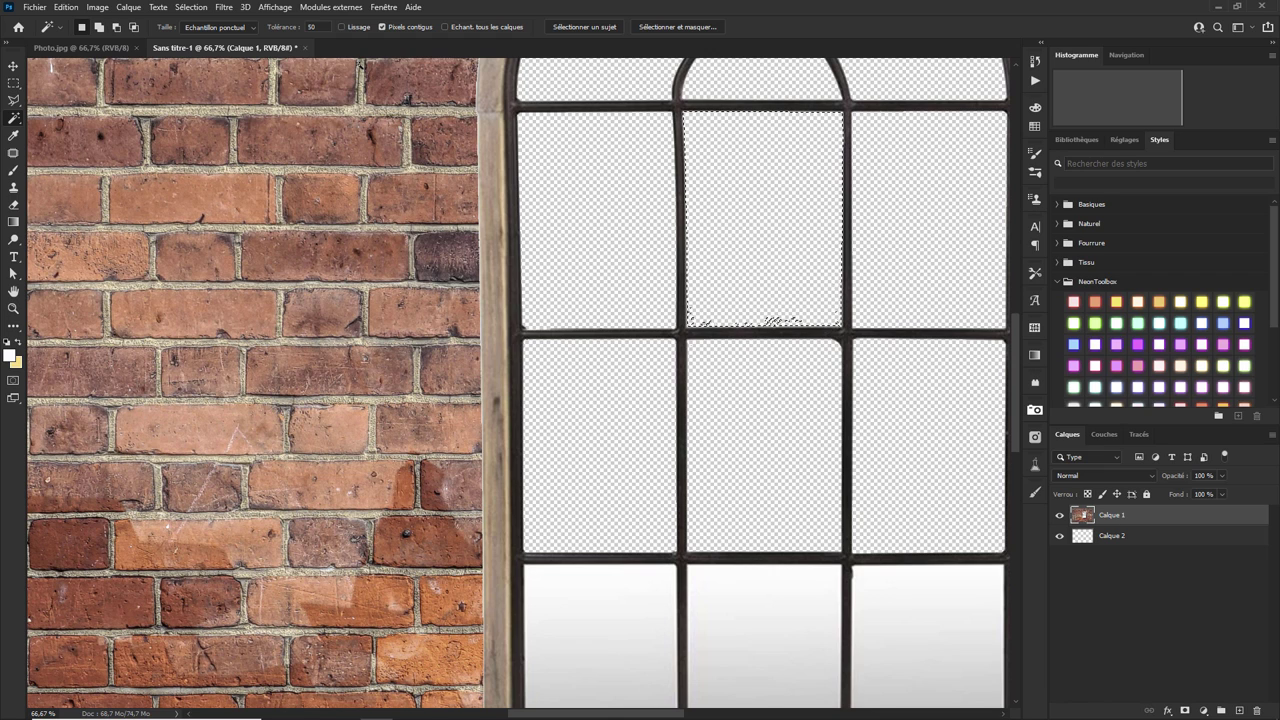
click(325, 28)
text(100)
key(Return)
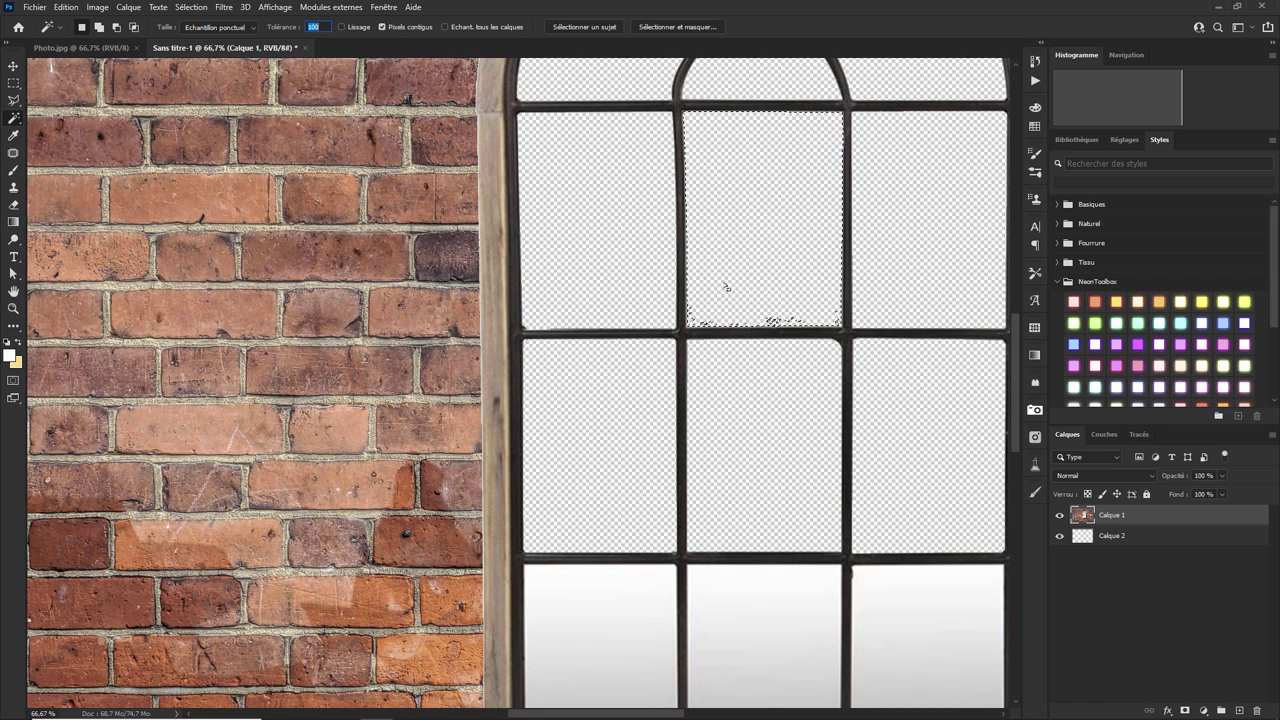
click(868, 293)
click(786, 268)
click(935, 632)
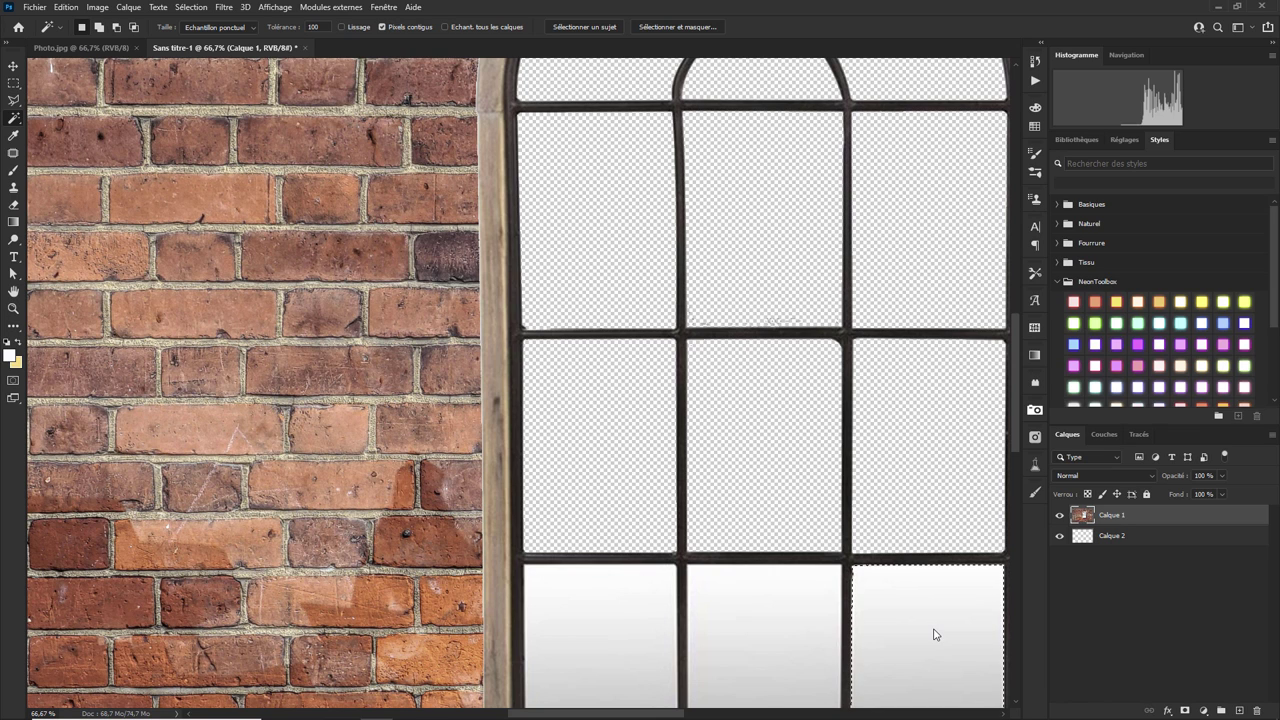
Clear the bottom-right, bottom-middle and bottom-left panes, then zoom out to the whole image.
key(ctrl+minus)
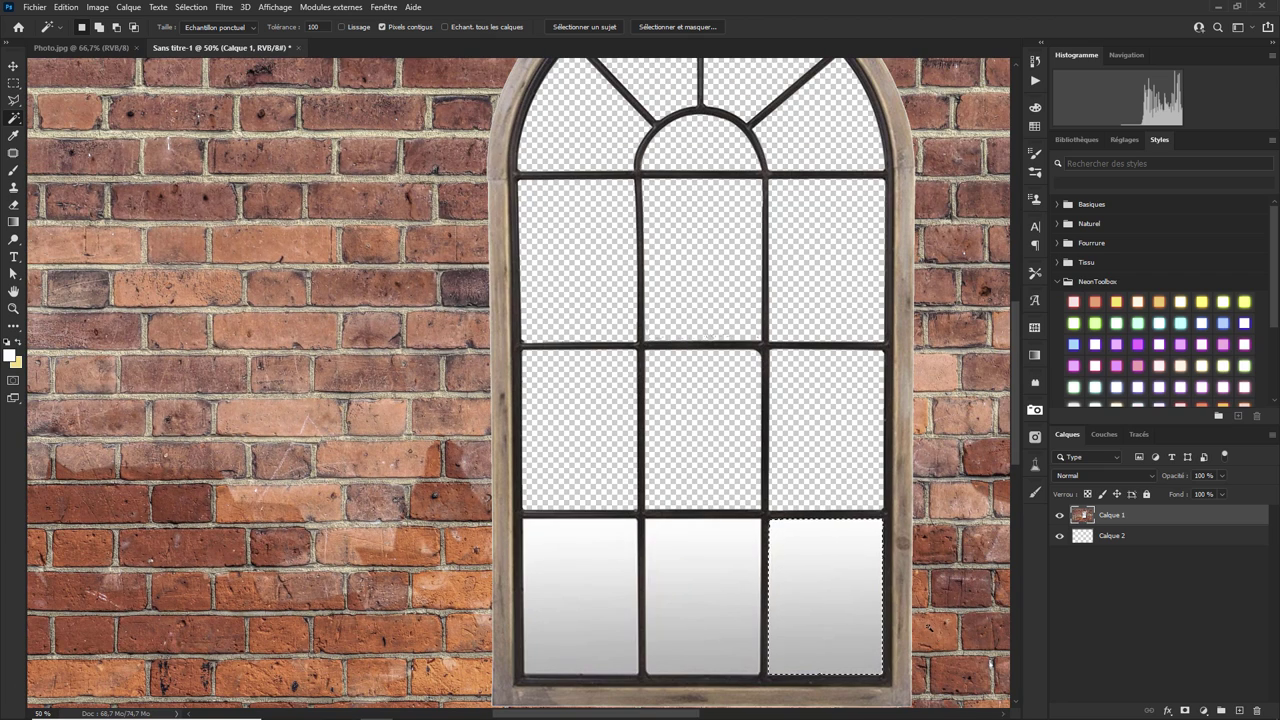
key(Delete)
click(717, 593)
key(Delete)
click(586, 586)
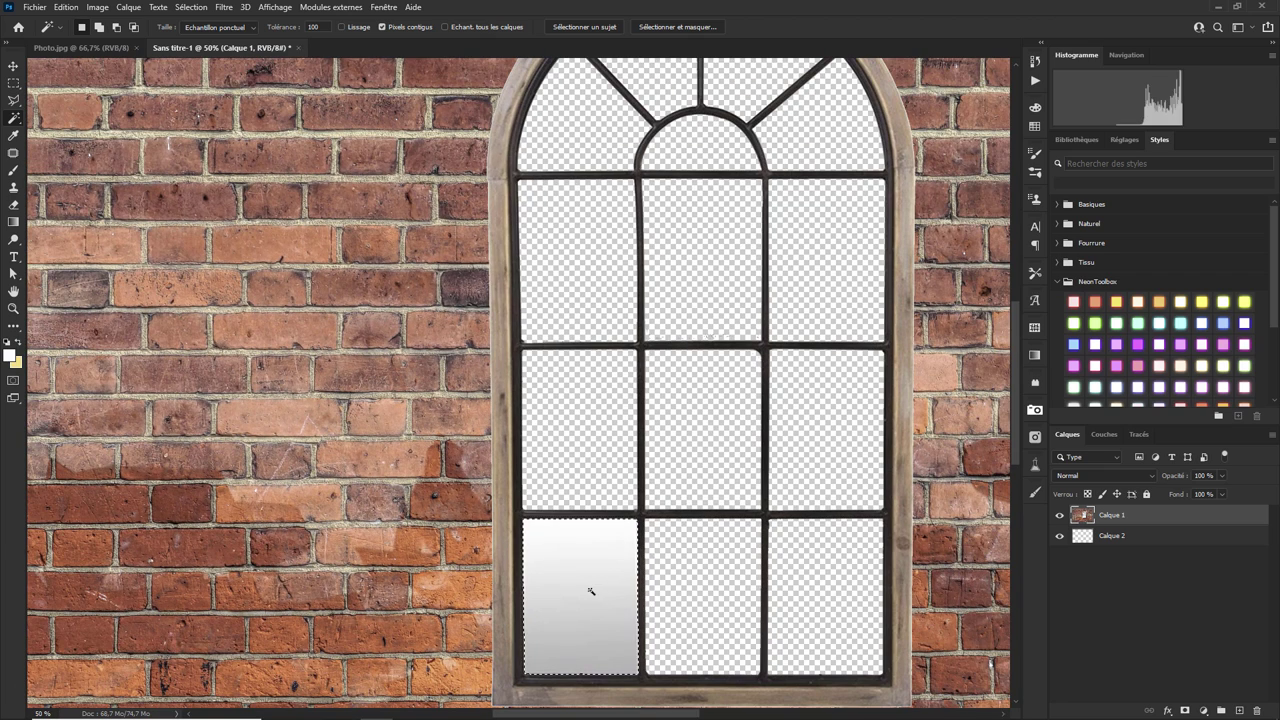
key(Delete)
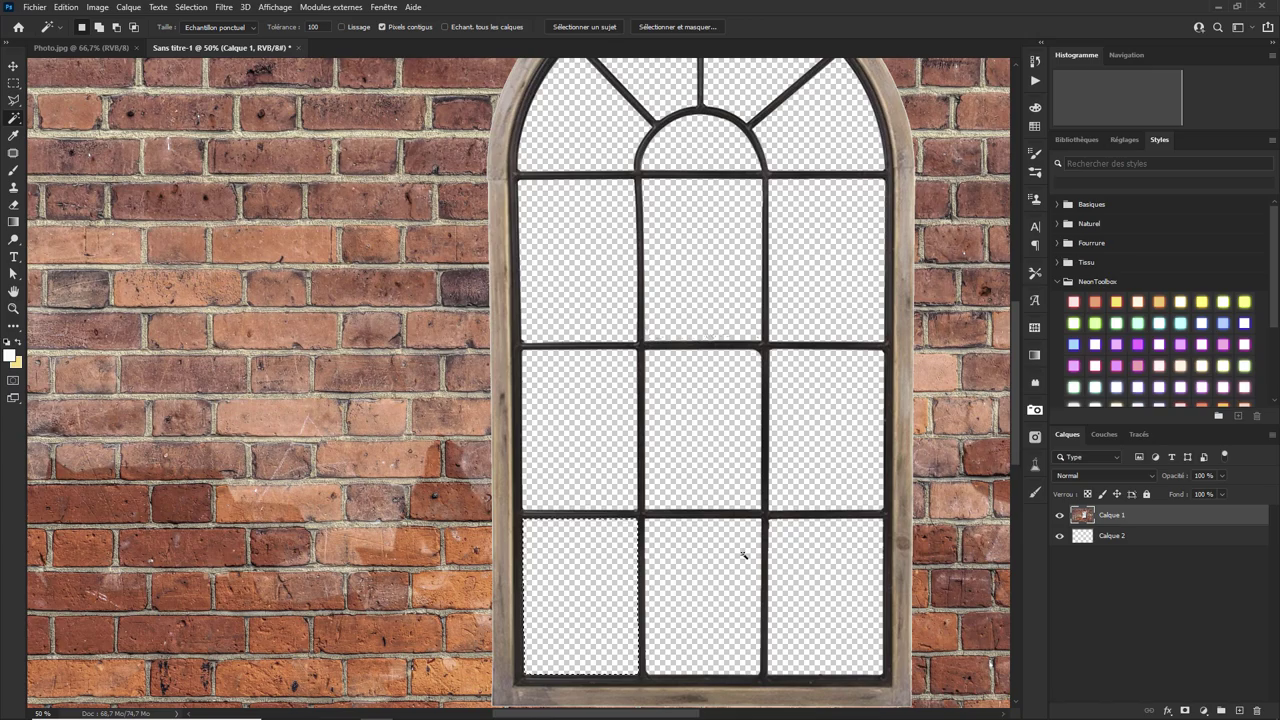
key(ctrl+minus)
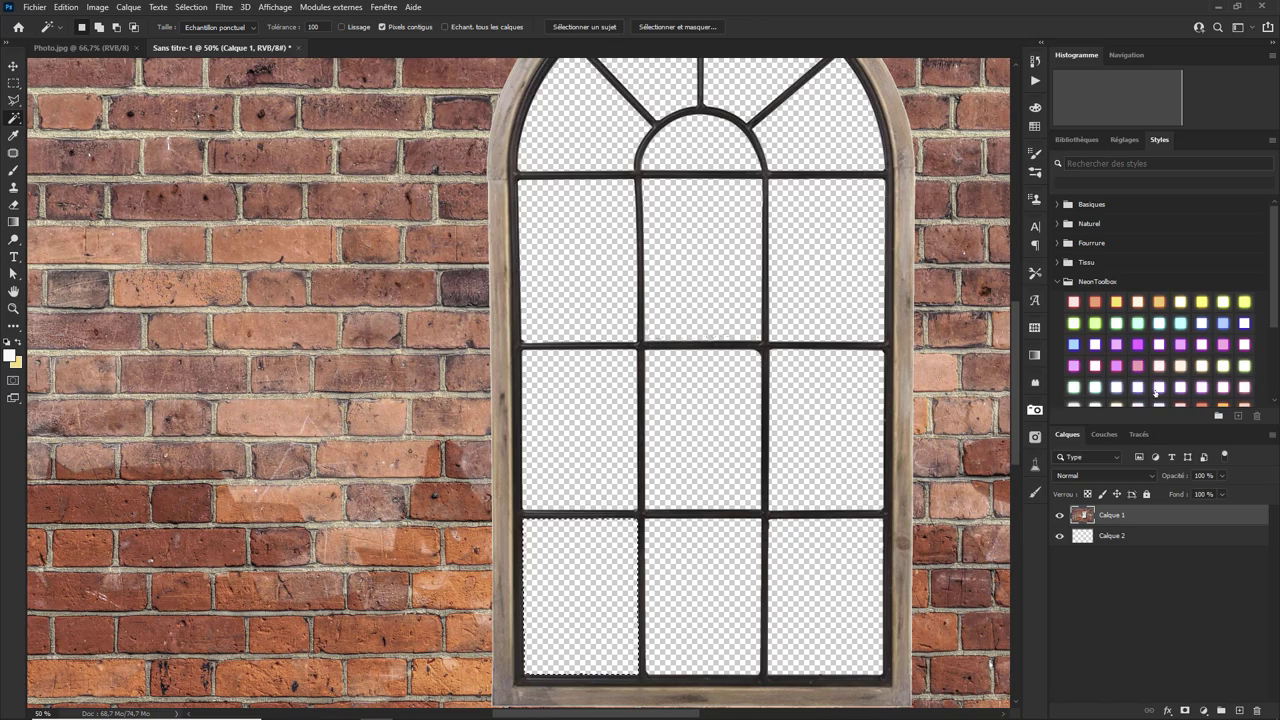
key(ctrl+minus)
key(ctrl+minus)
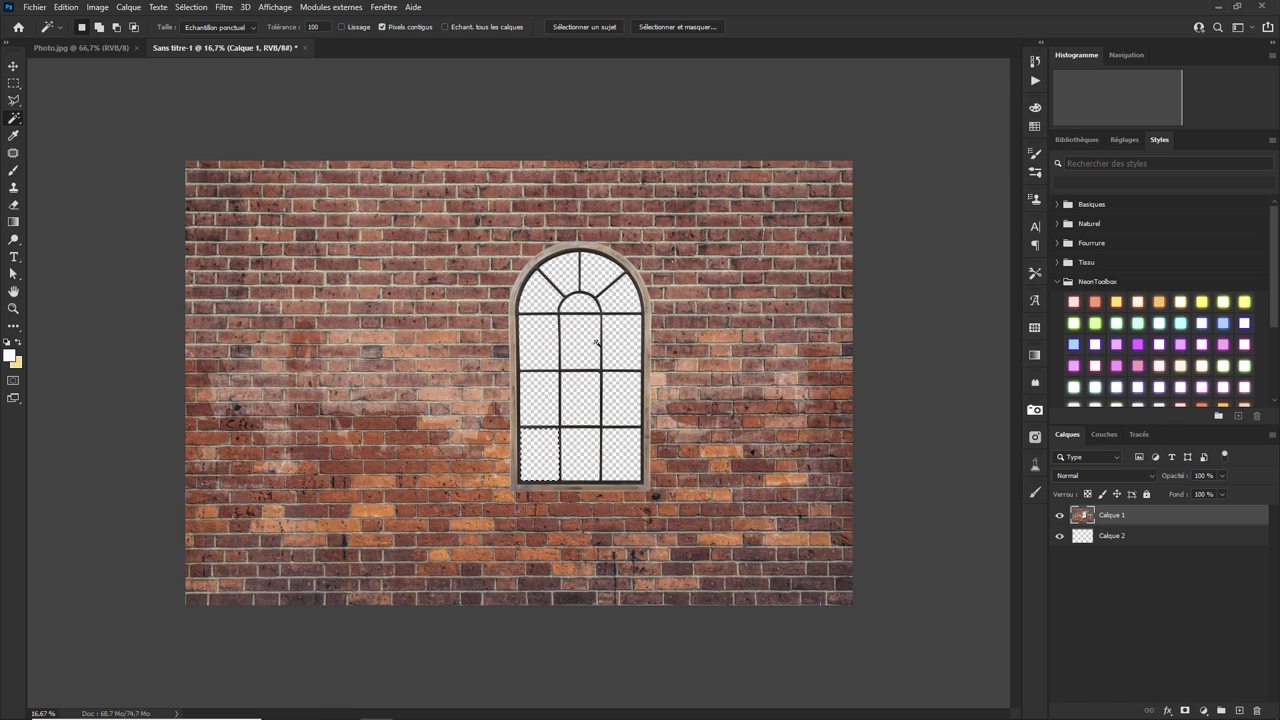
Start saving the finished image from the Fichier menu.
click(36, 8)
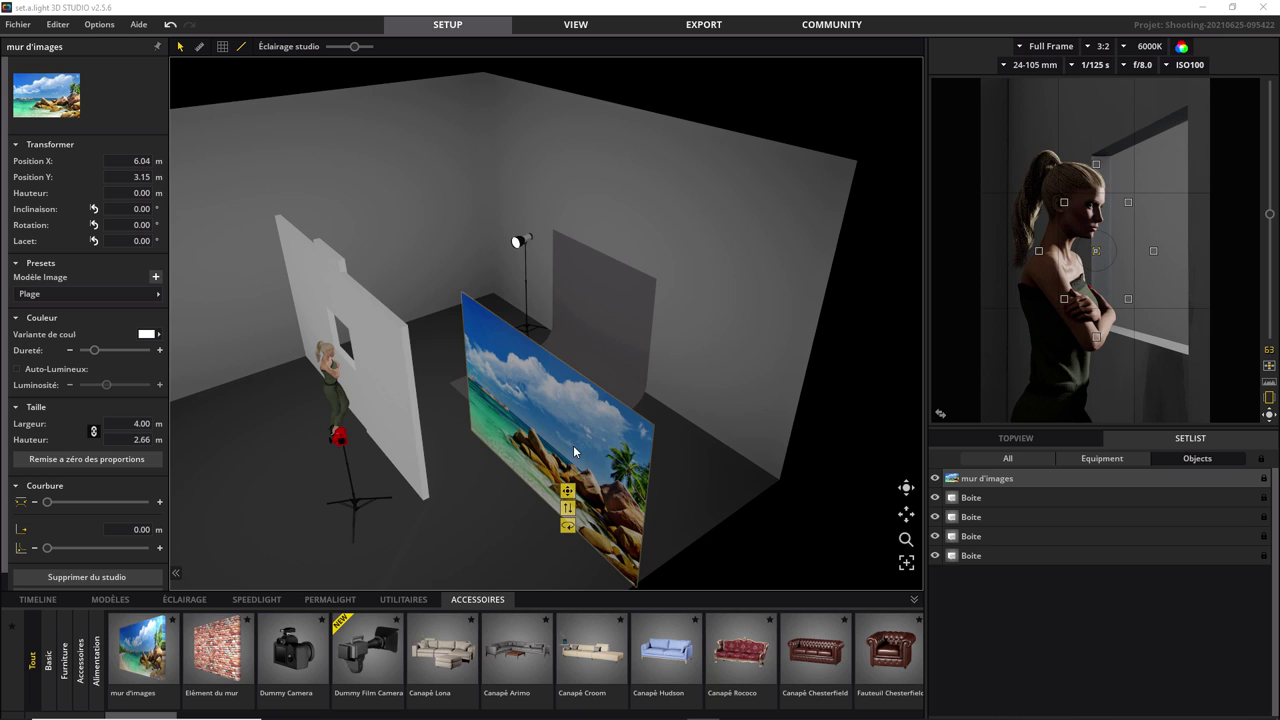
Try loading fenêtre.png as a new Modèle Image preset, then cancel and undo.
click(155, 277)
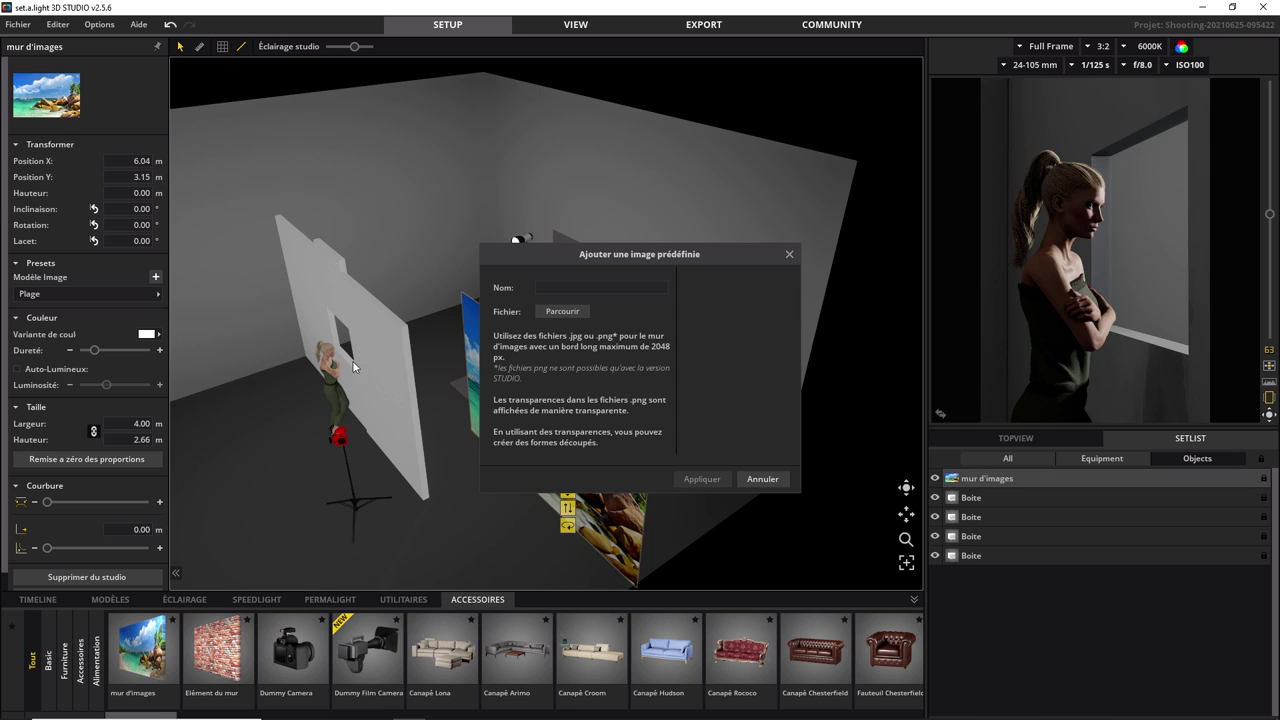
click(568, 312)
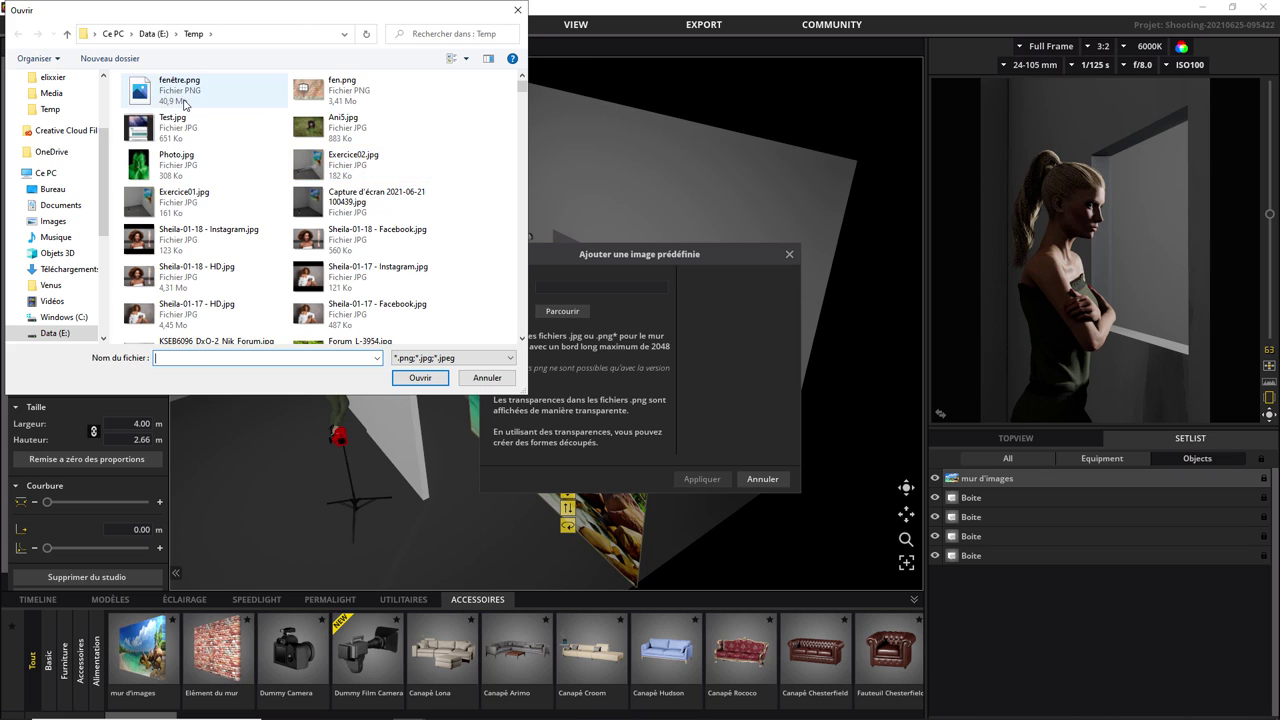
double_click(184, 104)
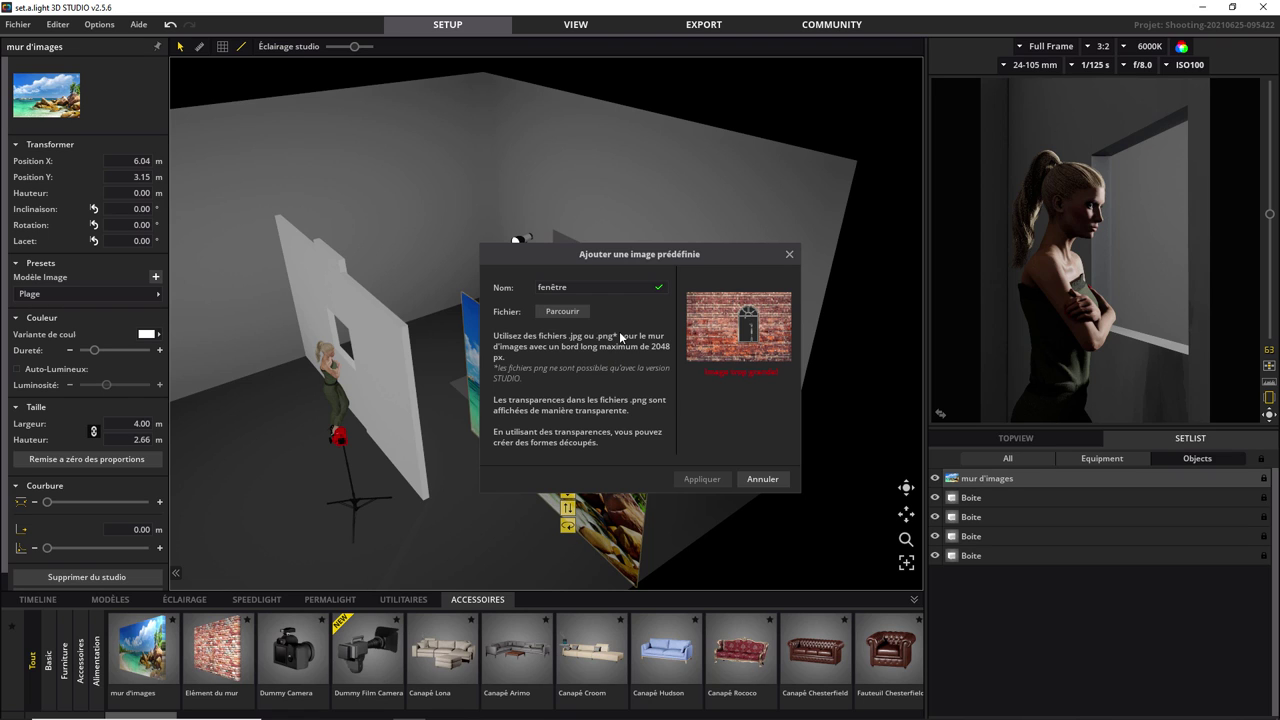
click(763, 479)
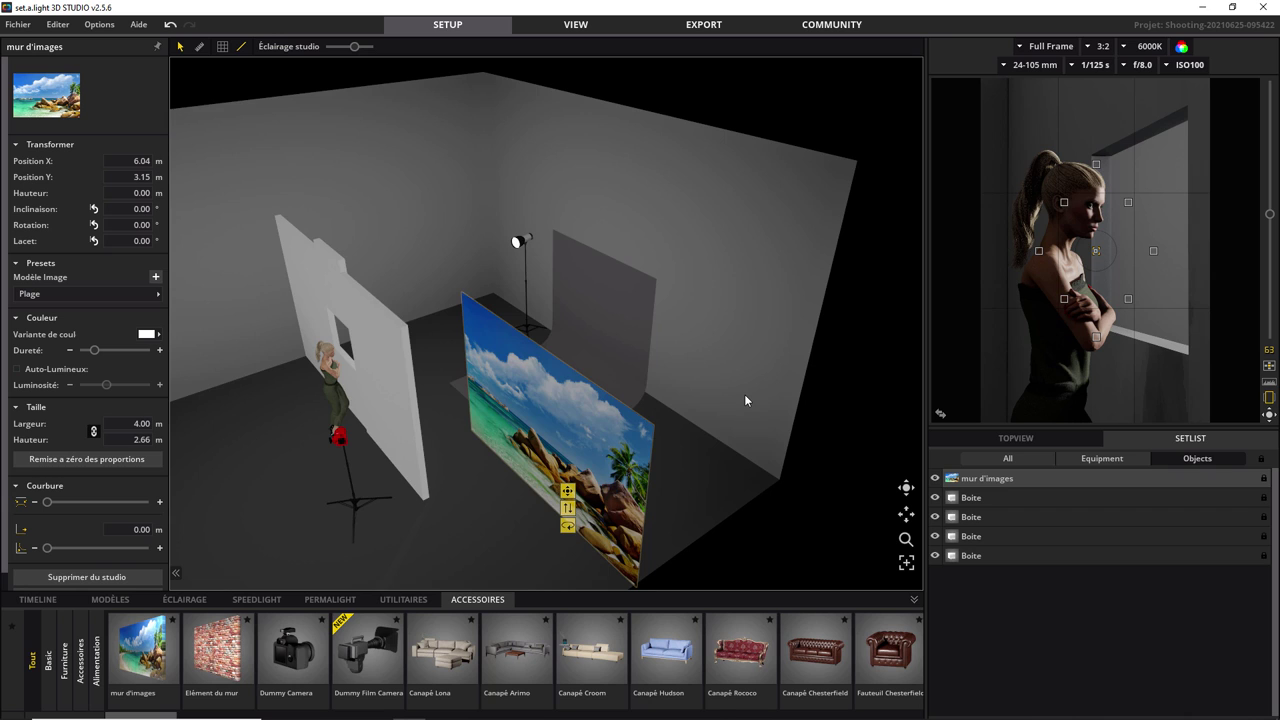
key(ctrl+z)
Load Fenetre.png as the image wall picture and apply it.
click(155, 277)
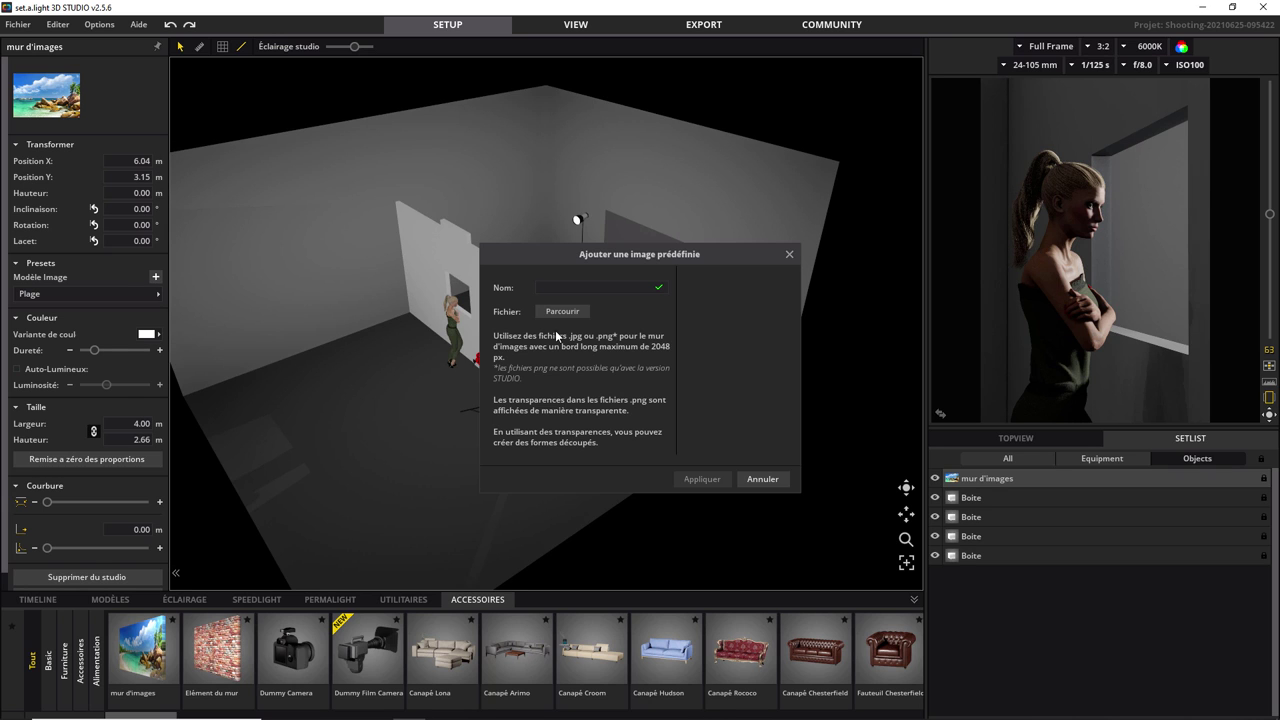
click(568, 312)
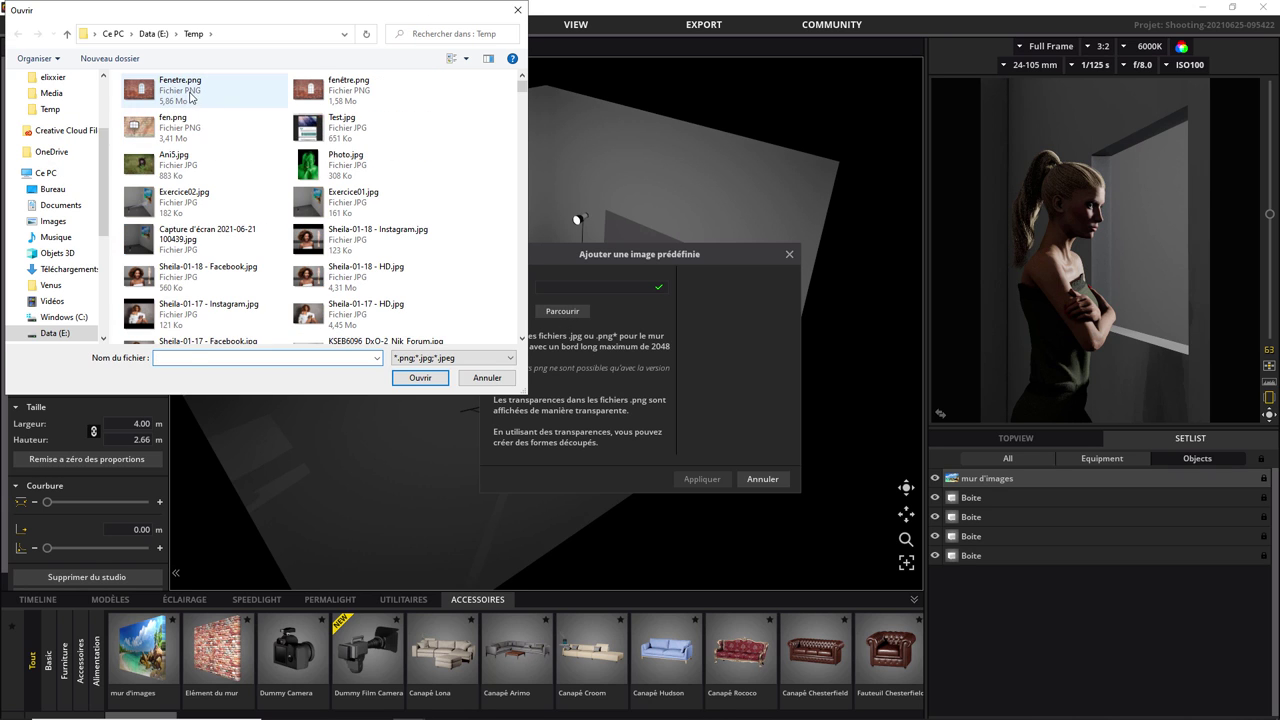
double_click(200, 90)
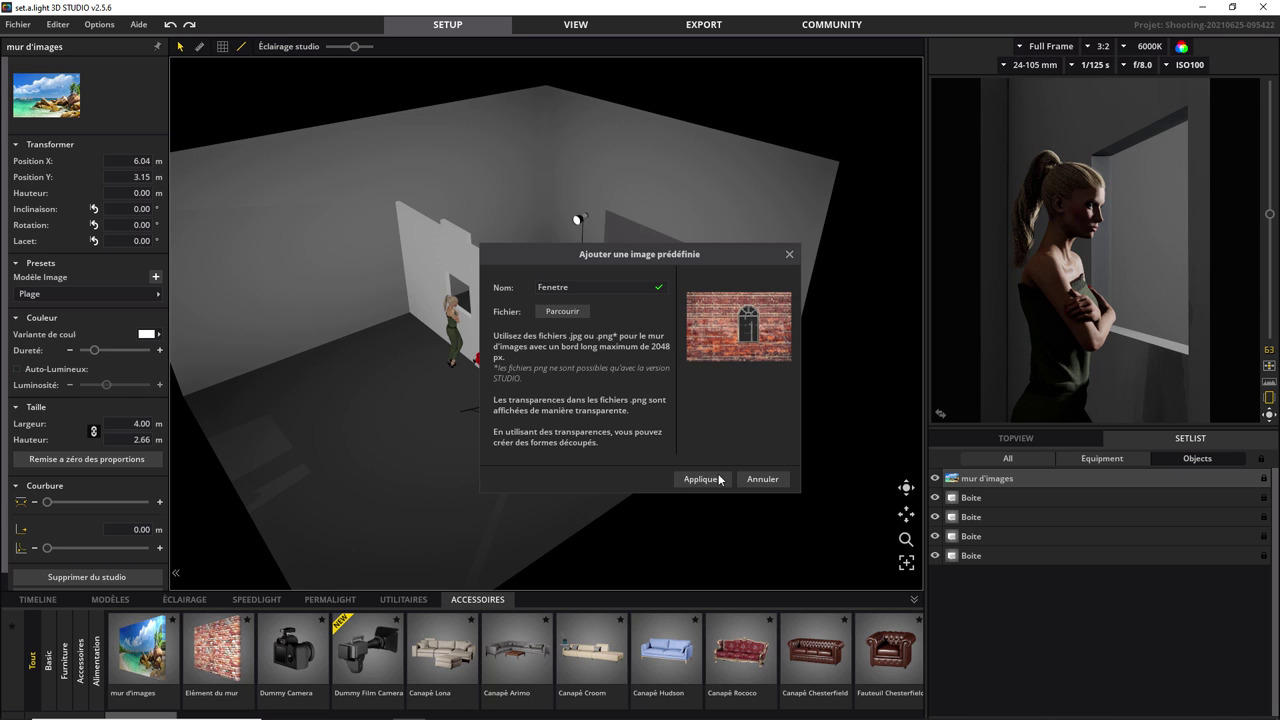
click(715, 478)
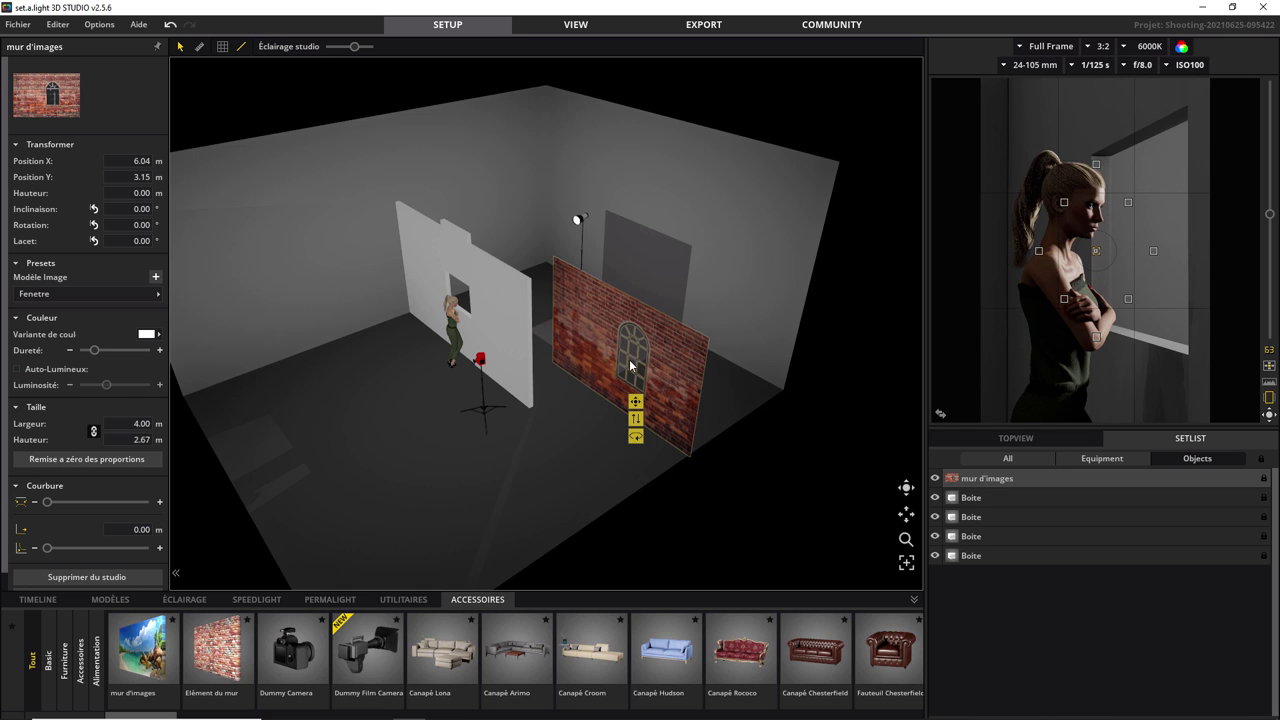
Delete the four white Boite walls and move the Fenetre wall to X 2.44 m, Y 4.69 m.
drag(640, 368, 612, 382)
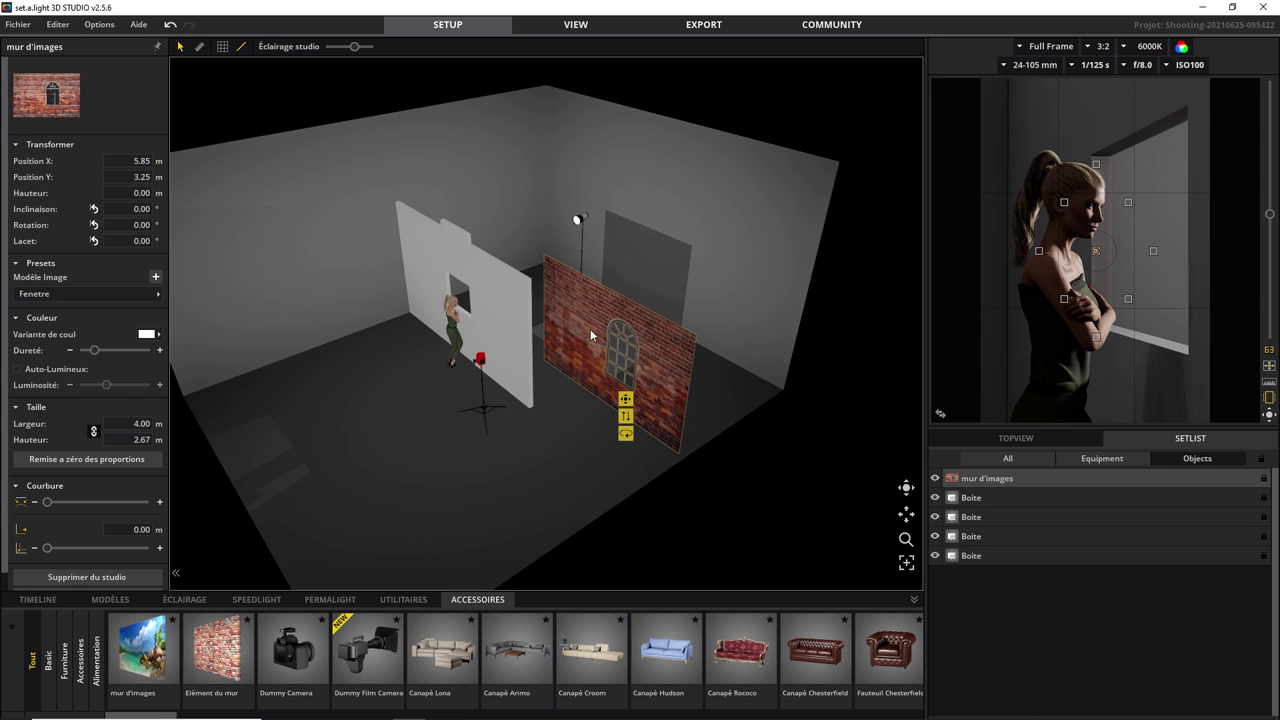
click(518, 334)
key(Delete)
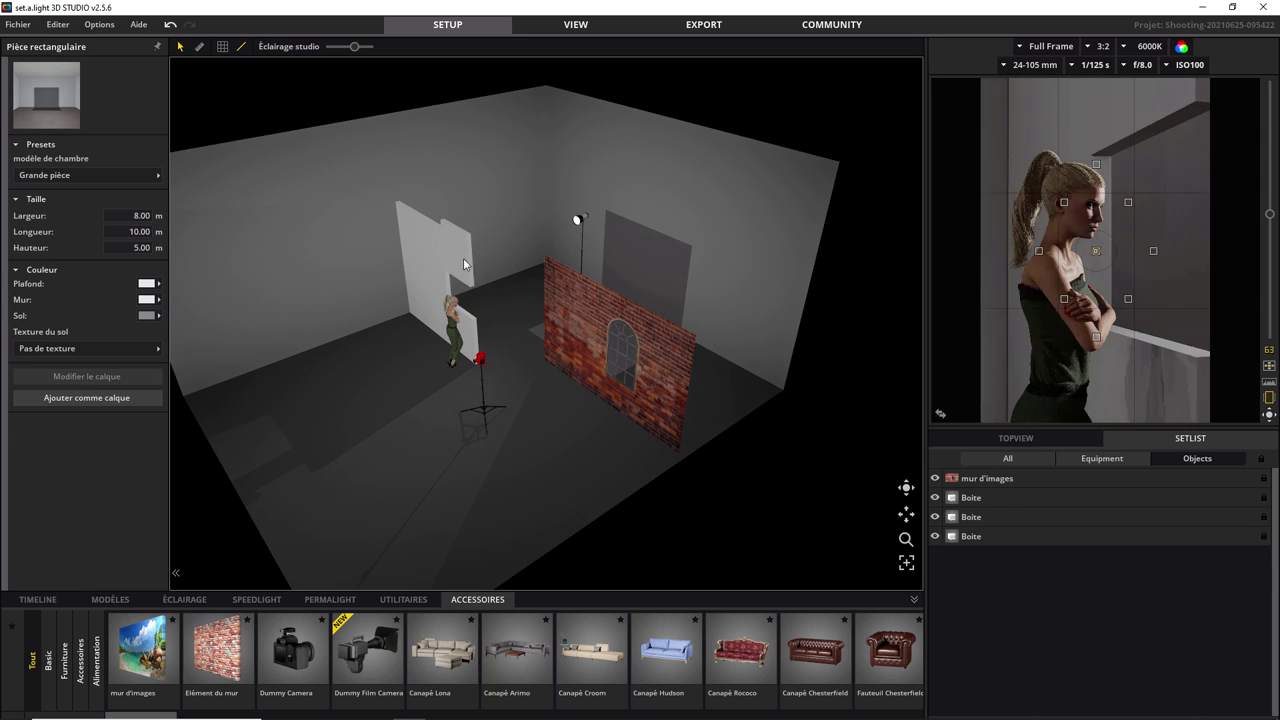
click(453, 244)
key(Delete)
click(445, 317)
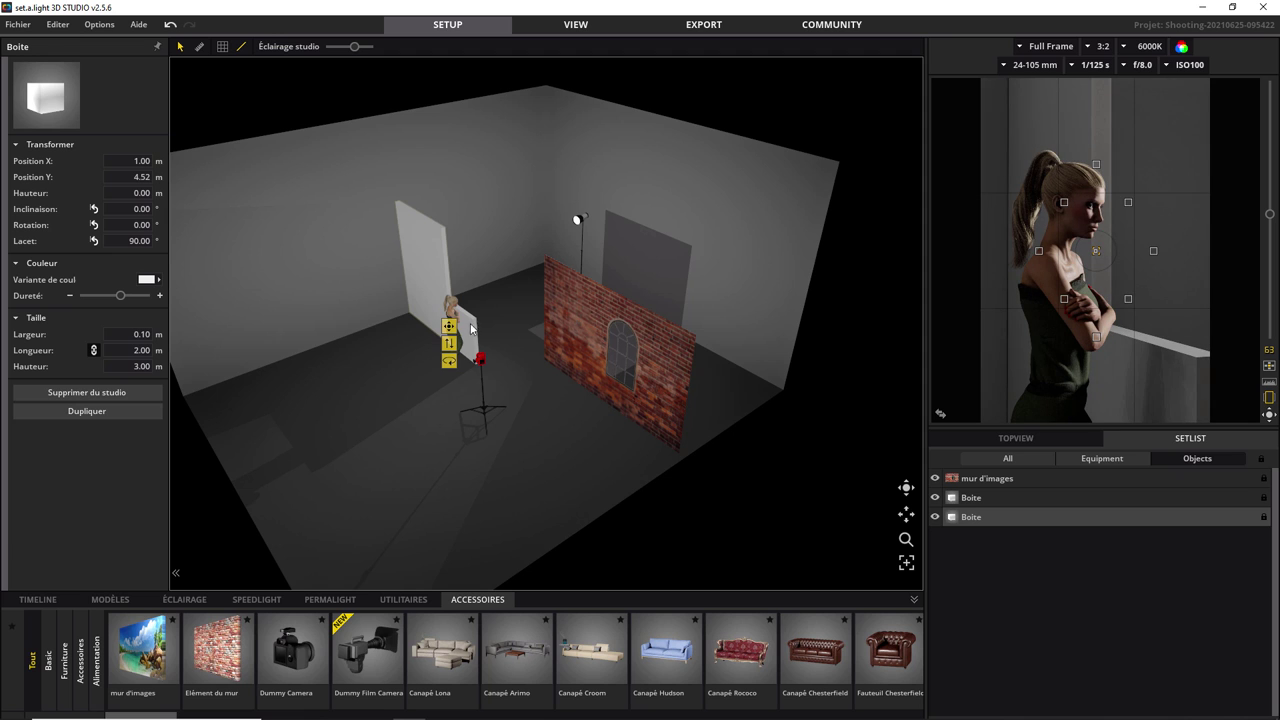
key(Delete)
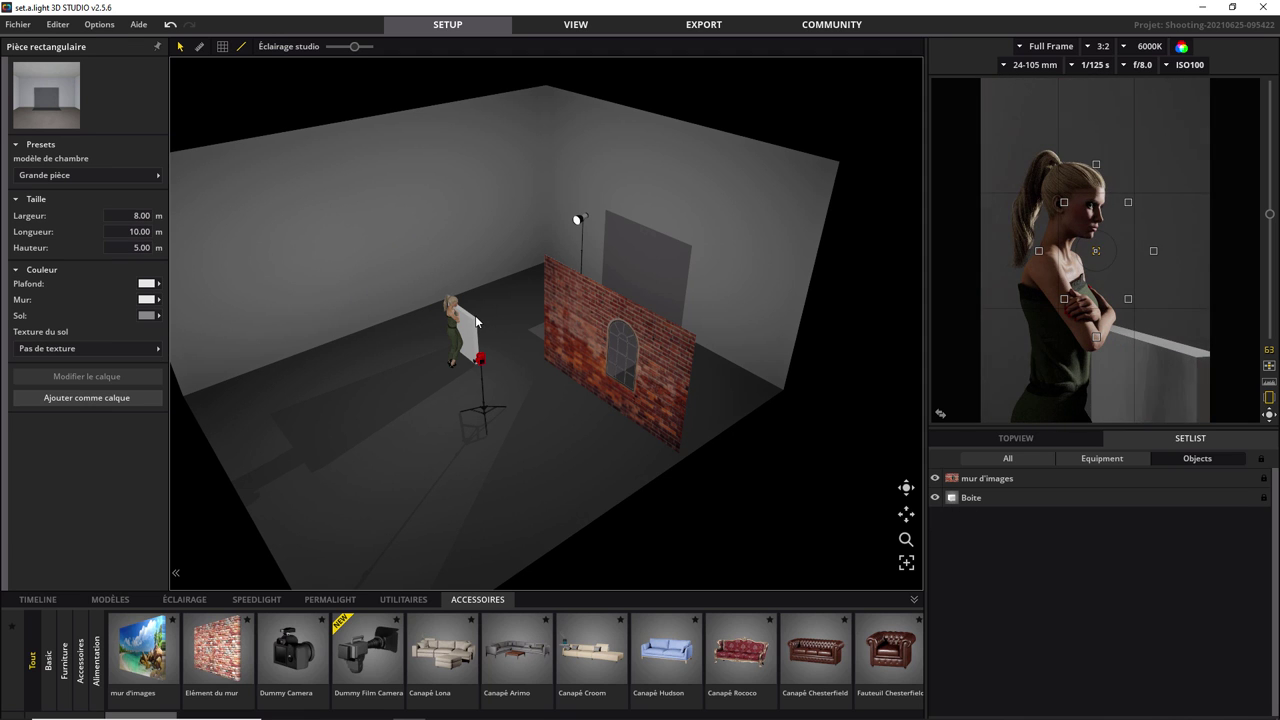
click(475, 315)
key(Delete)
drag(660, 402, 493, 356)
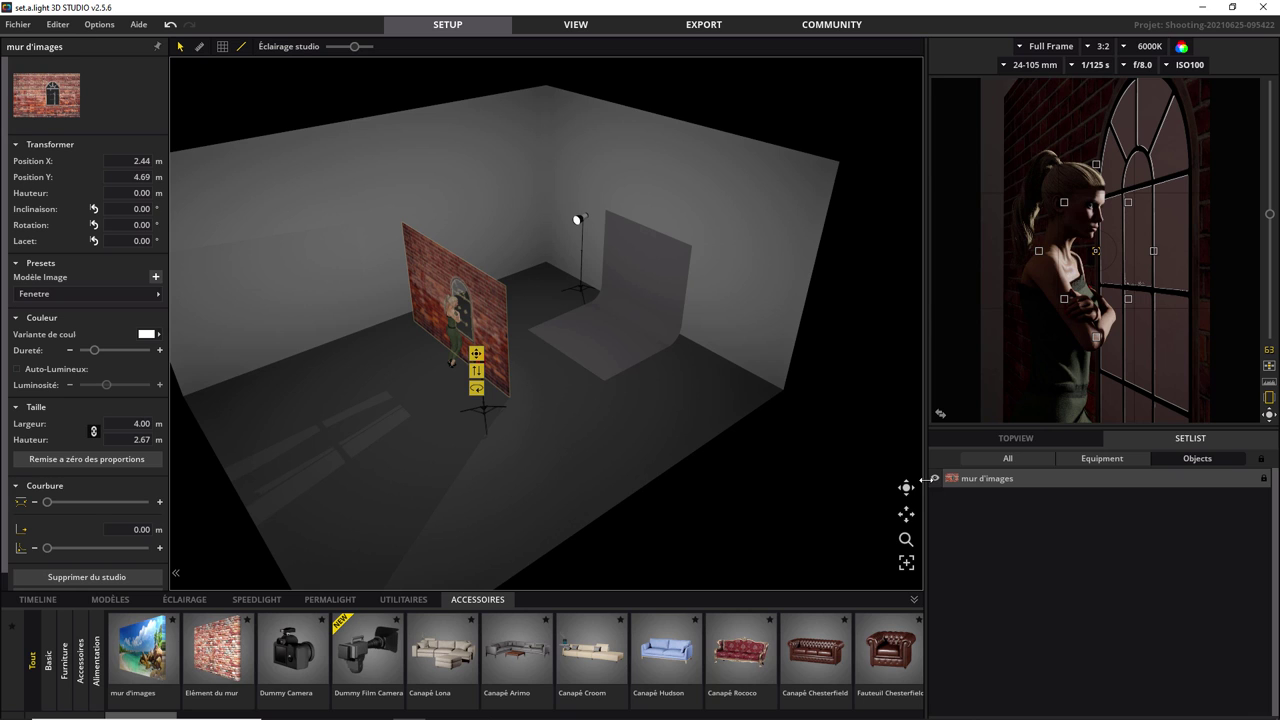
Move the reflector light to X 2.44 m, Y 2.20 m and show the ÉCLAIRAGE library.
click(578, 294)
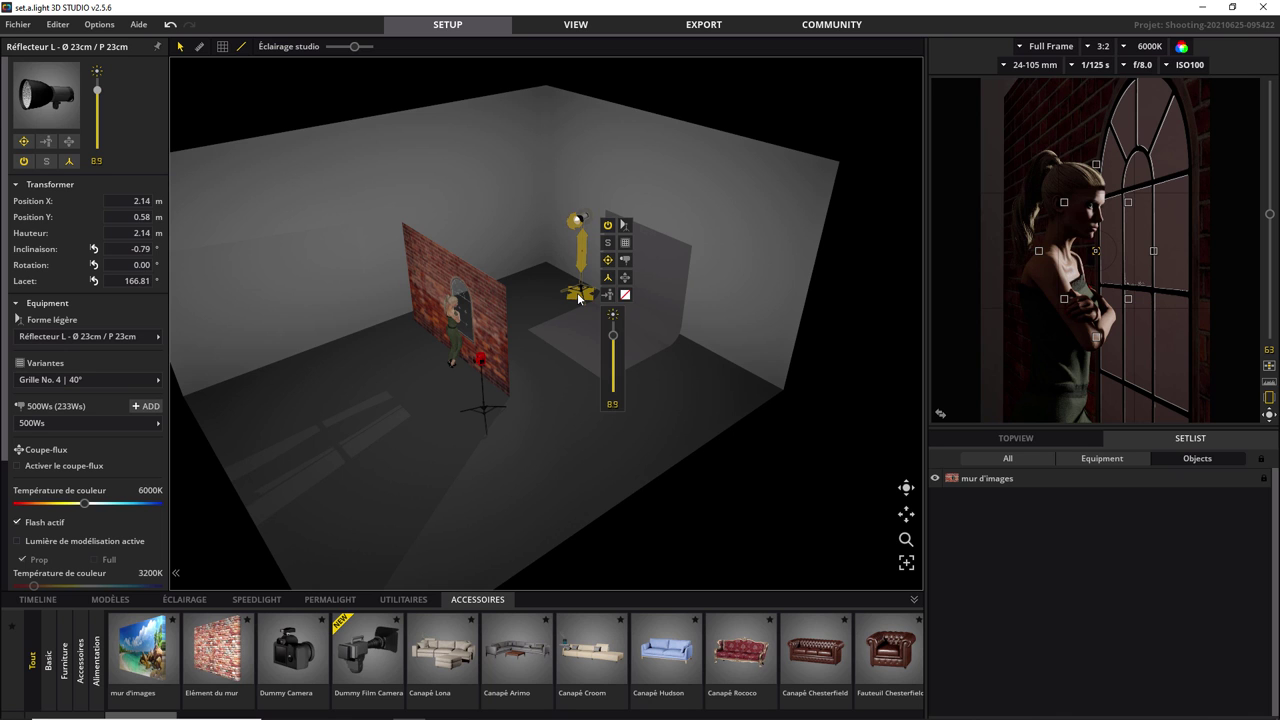
drag(566, 299, 528, 317)
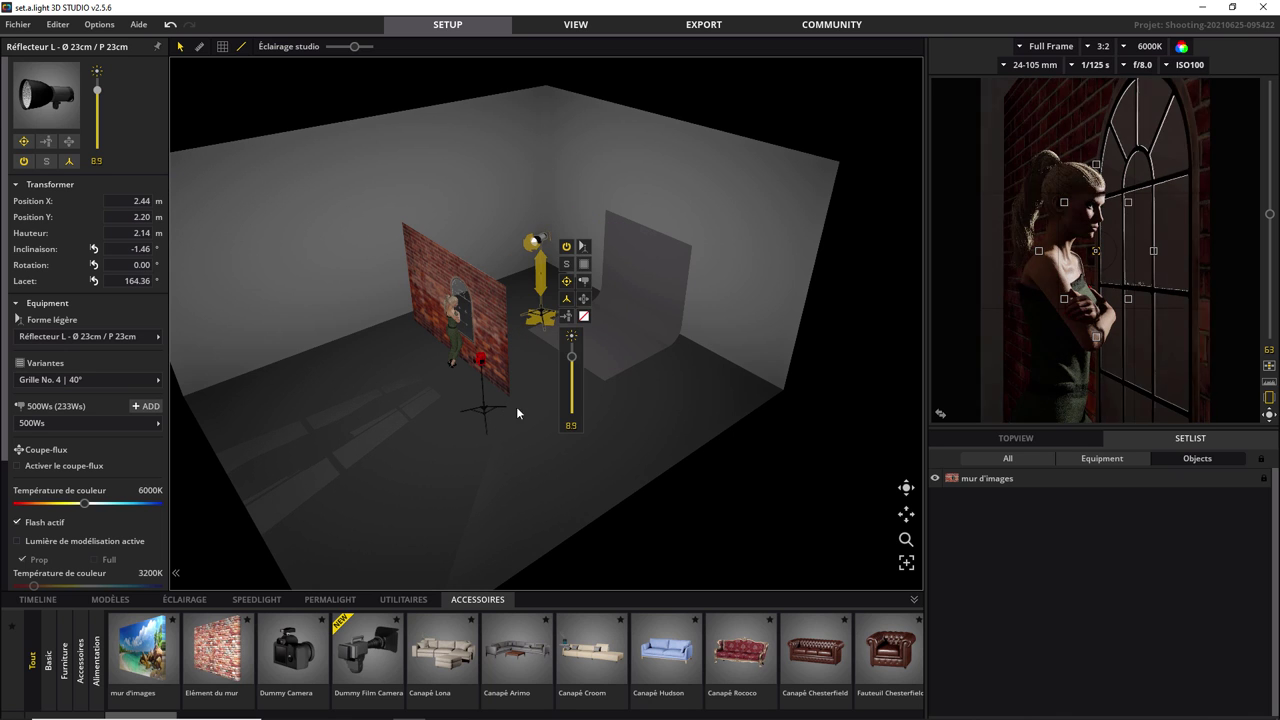
click(185, 599)
click(427, 480)
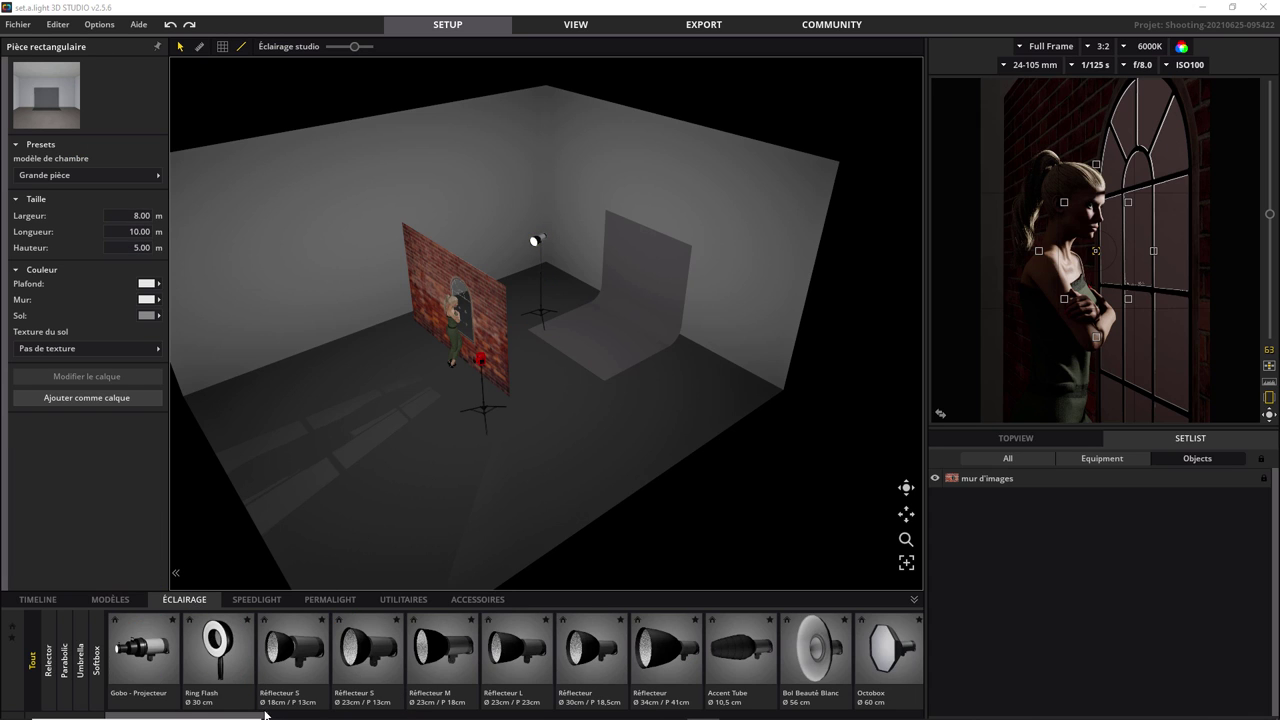
Drag the Octobox Ø 90 cm from the ÉCLAIRAGE library onto the light and adjust its placement.
drag(265, 714, 378, 710)
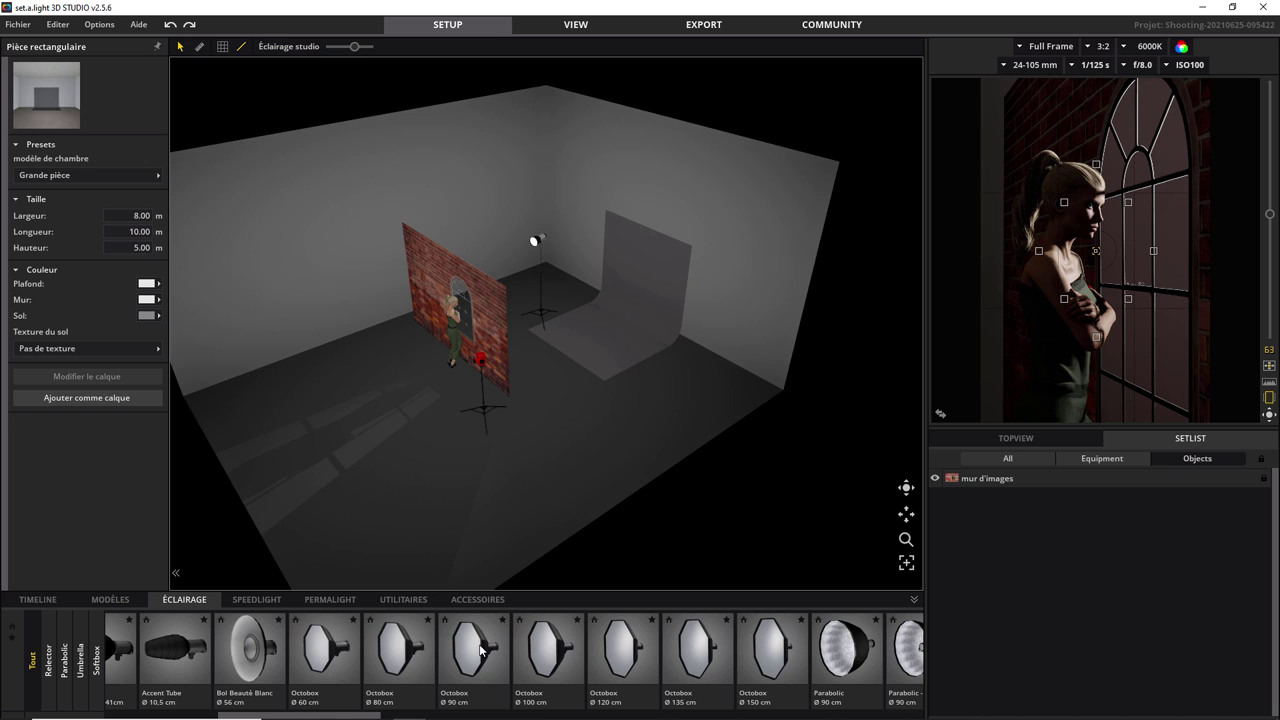
mouse_move(481, 650)
mouse_down()
mouse_move(541, 333)
mouse_move(565, 300)
mouse_move(548, 300)
mouse_up()
drag(571, 383, 568, 350)
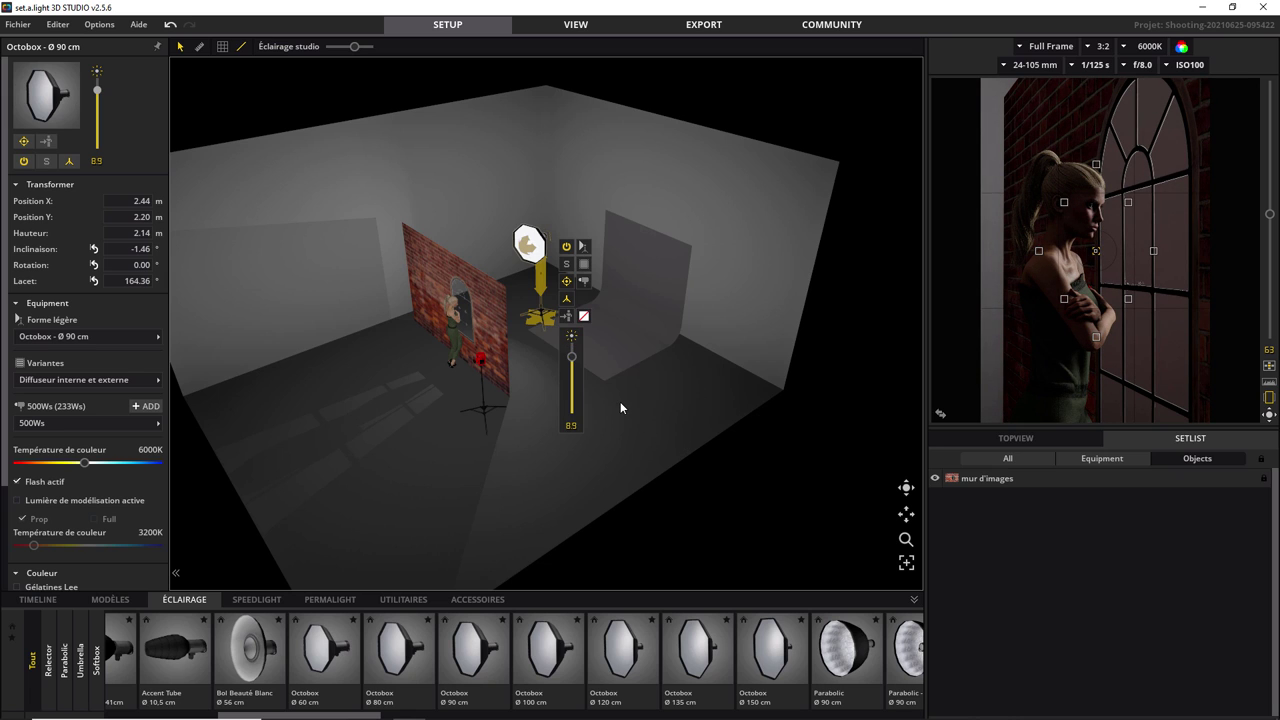
Try the 236 Tungsten gel, reset to None, and nudge the octobox to X 2.66 m, Y 2.78 m.
click(586, 315)
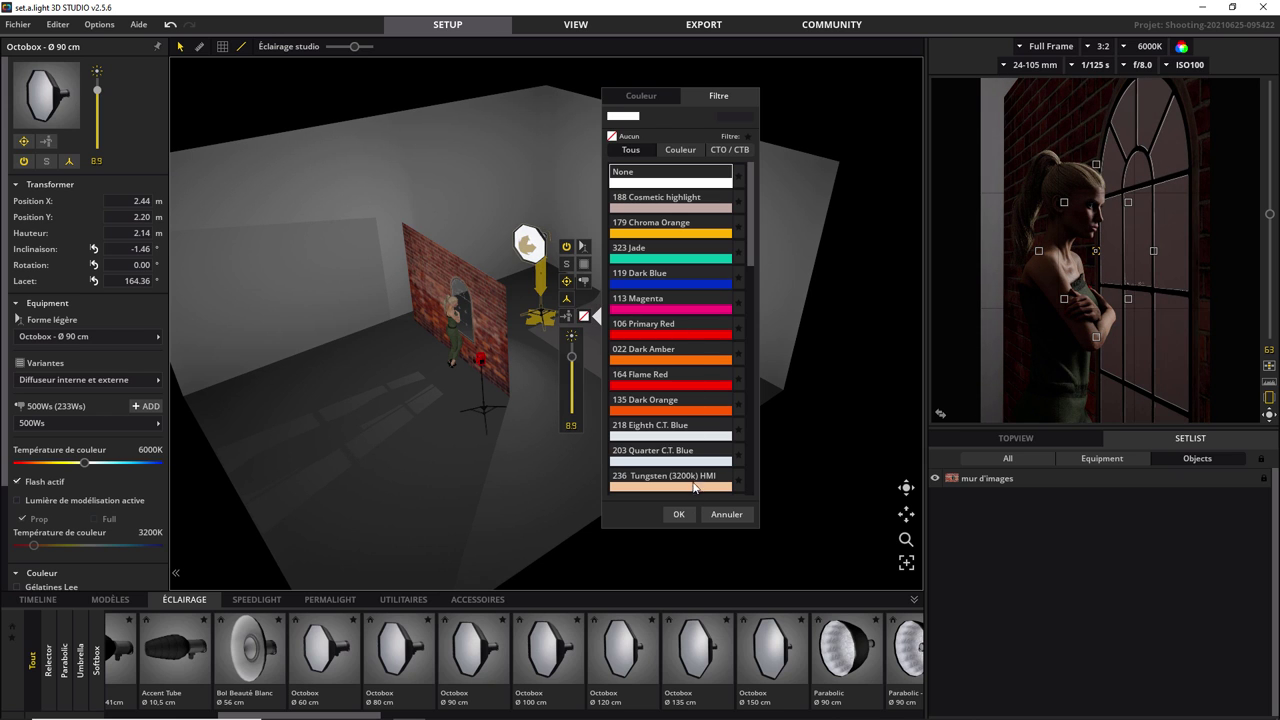
click(694, 487)
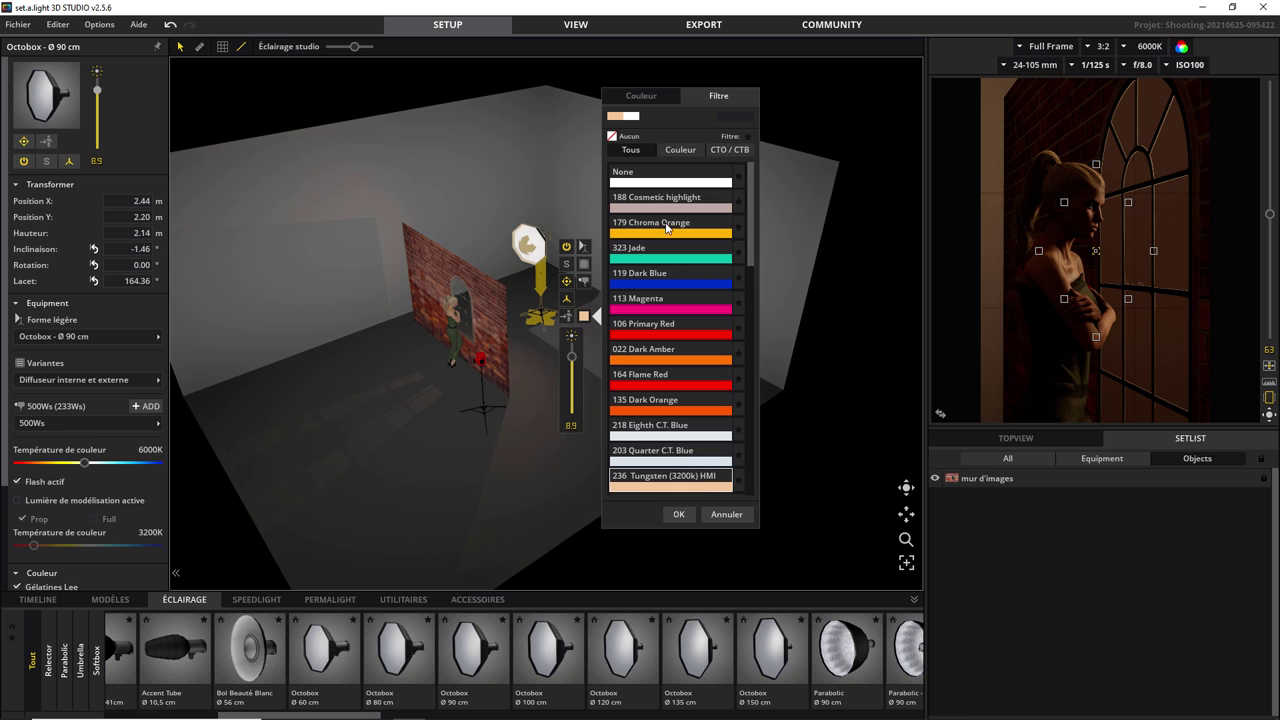
click(614, 140)
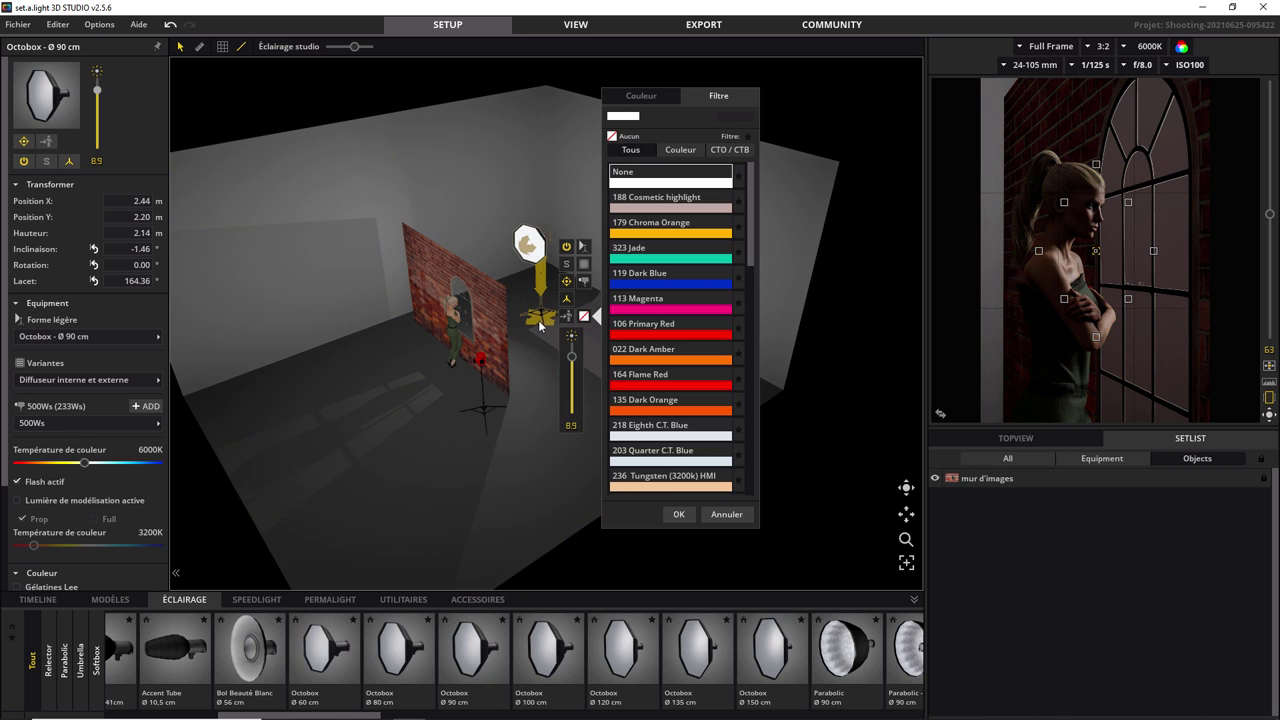
drag(540, 325, 527, 328)
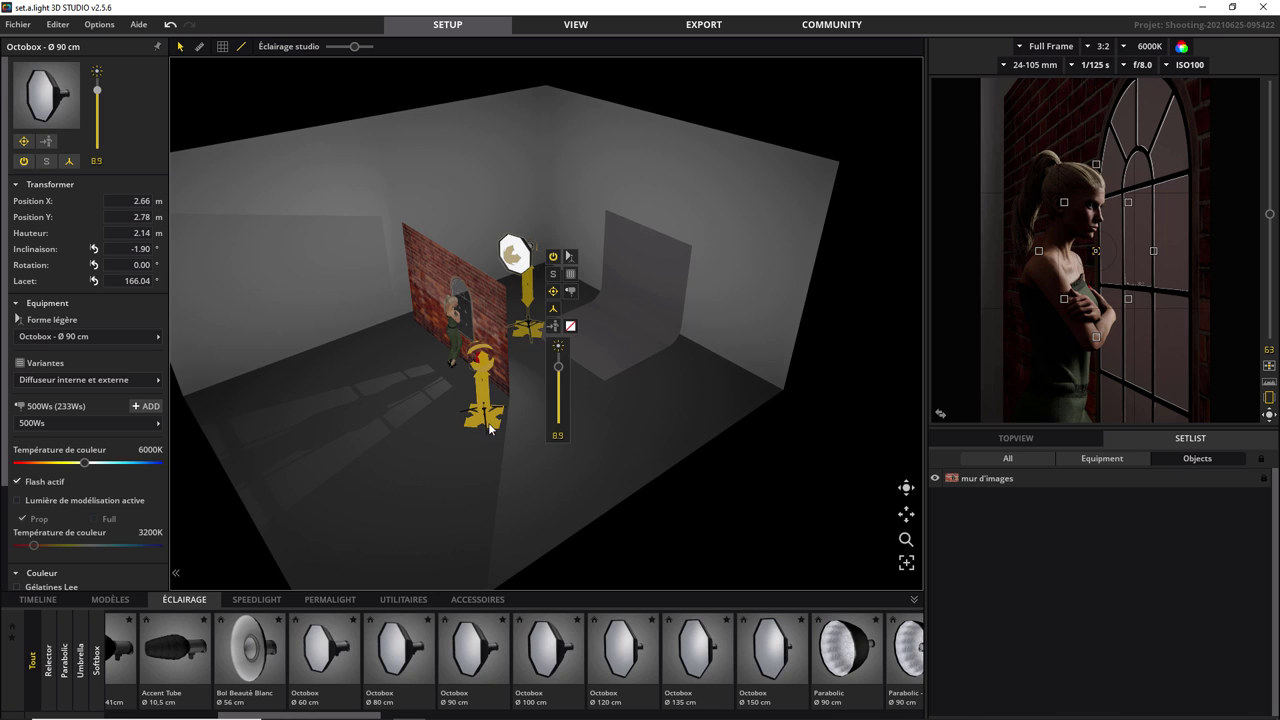
Tilt the camera to 1.53° with yaw -63.98° to frame the model, then reselect the octobox.
click(488, 422)
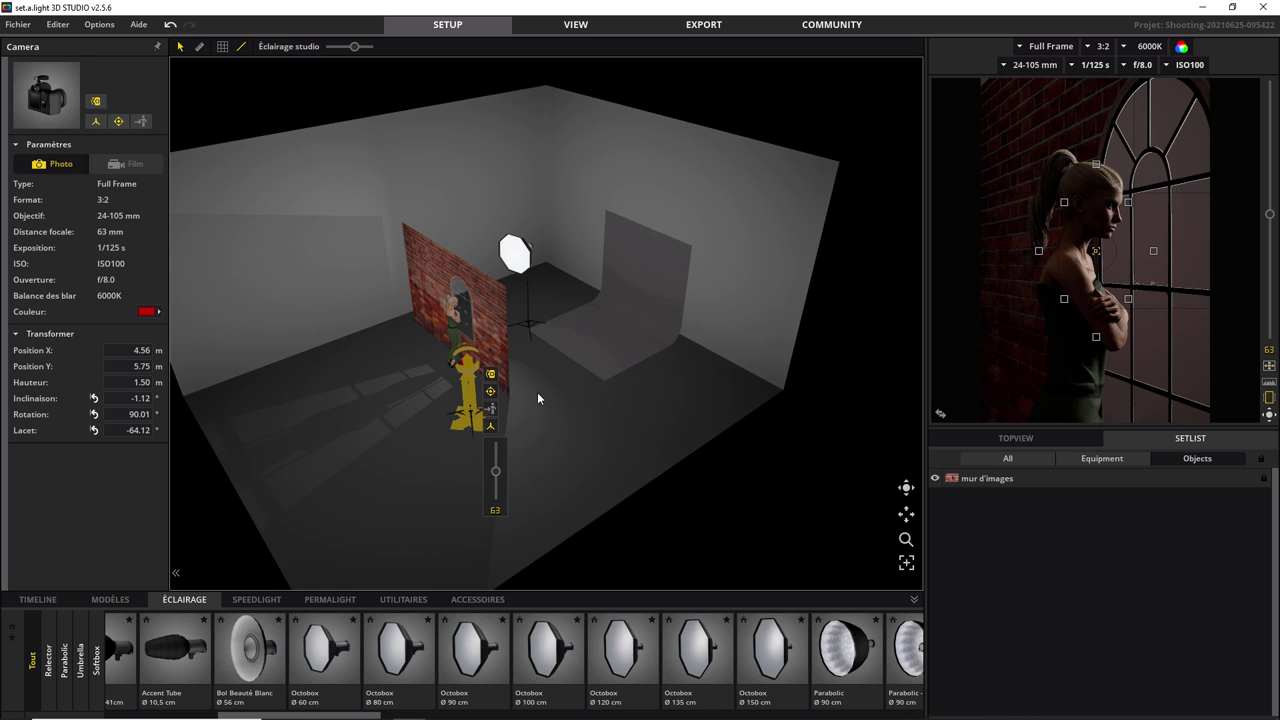
drag(490, 374, 466, 314)
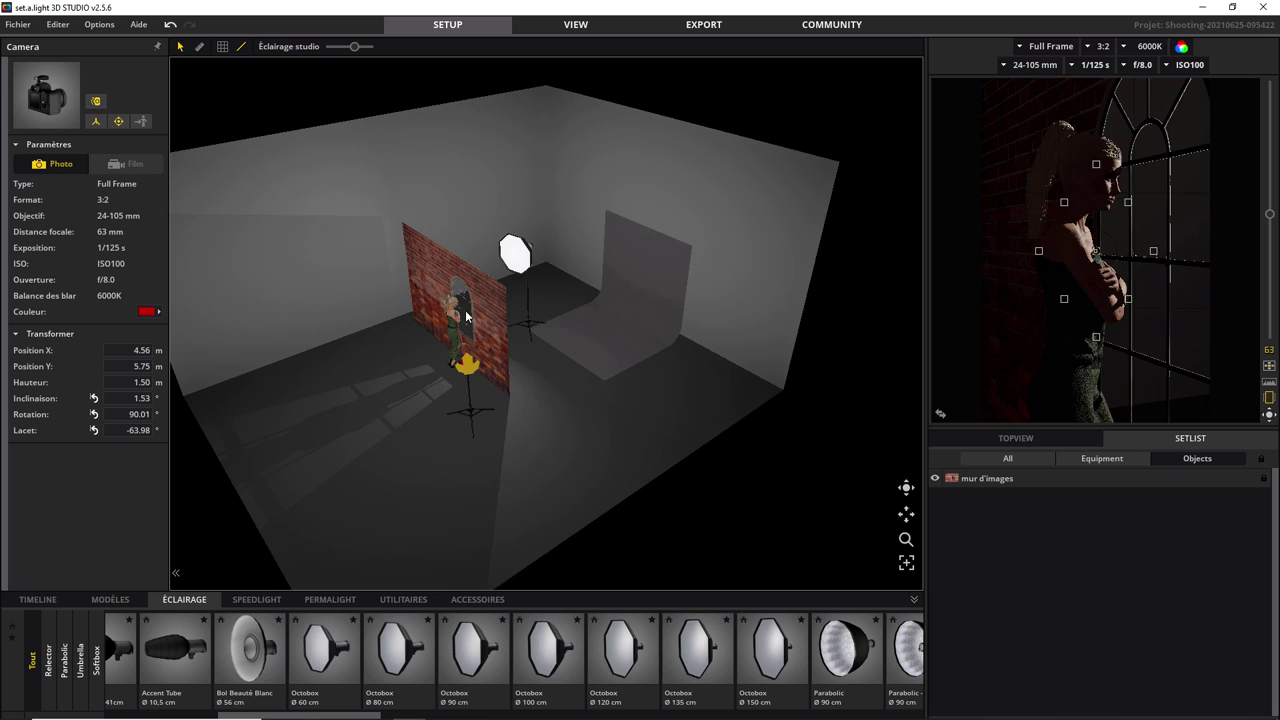
click(514, 264)
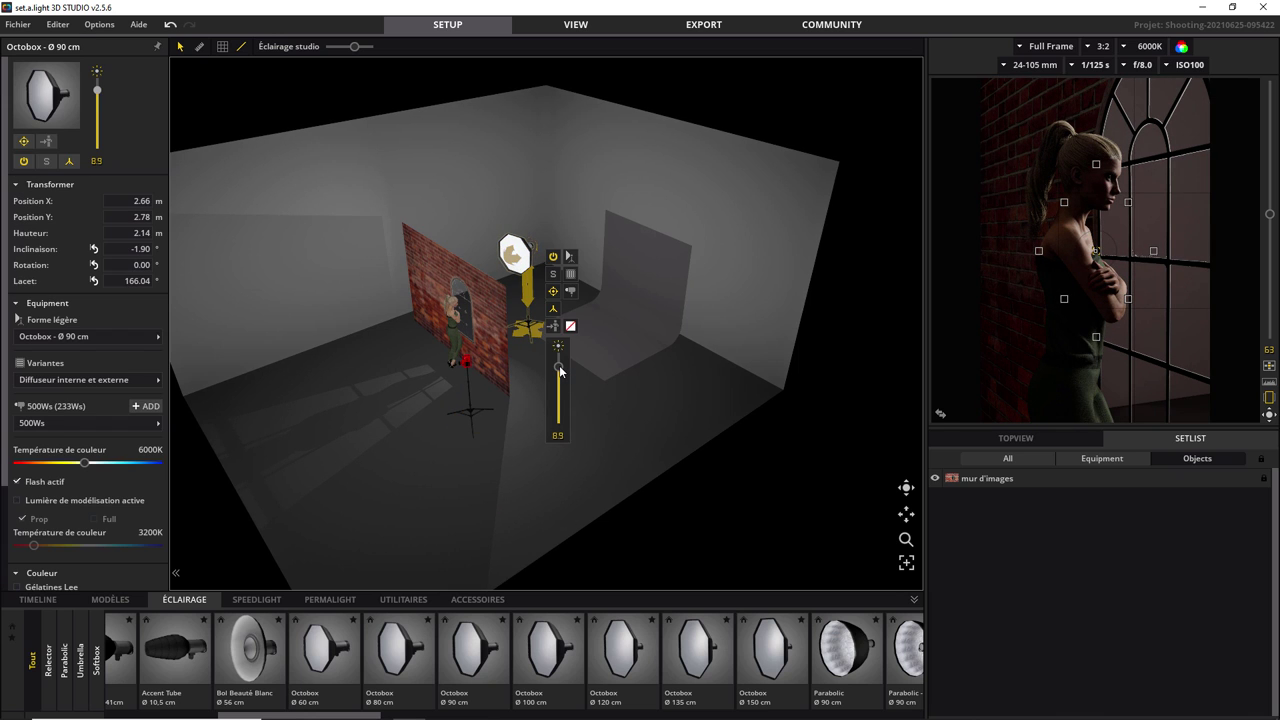
Raise the octobox power to 10 (500Ws), set its tilt to -1.90°, and show the utilities catalogue.
scroll(560, 371, up, 5)
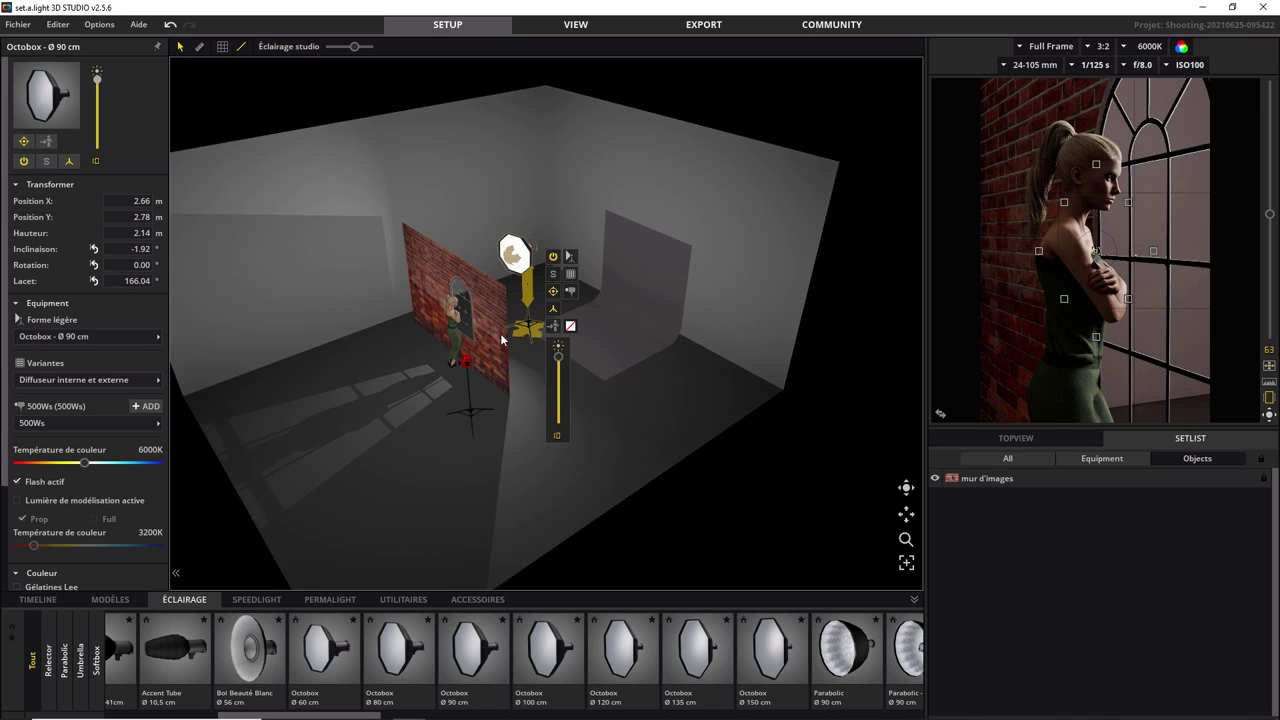
drag(502, 340, 486, 340)
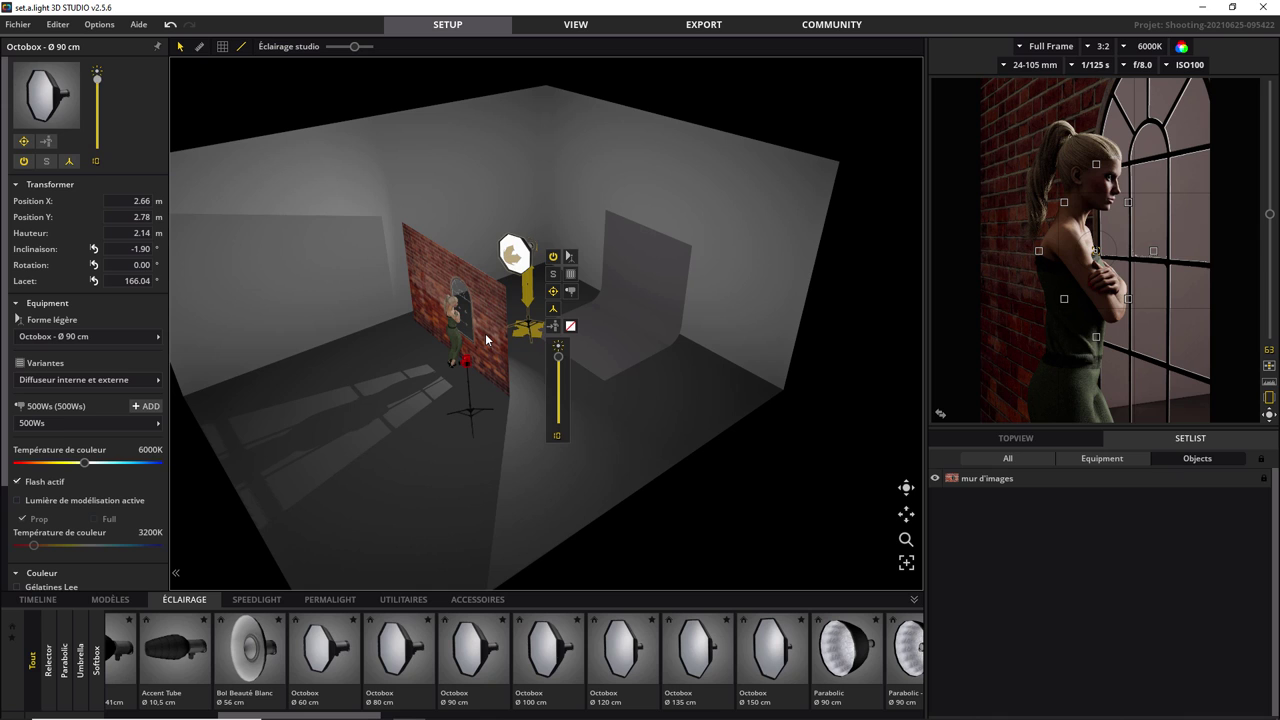
click(423, 600)
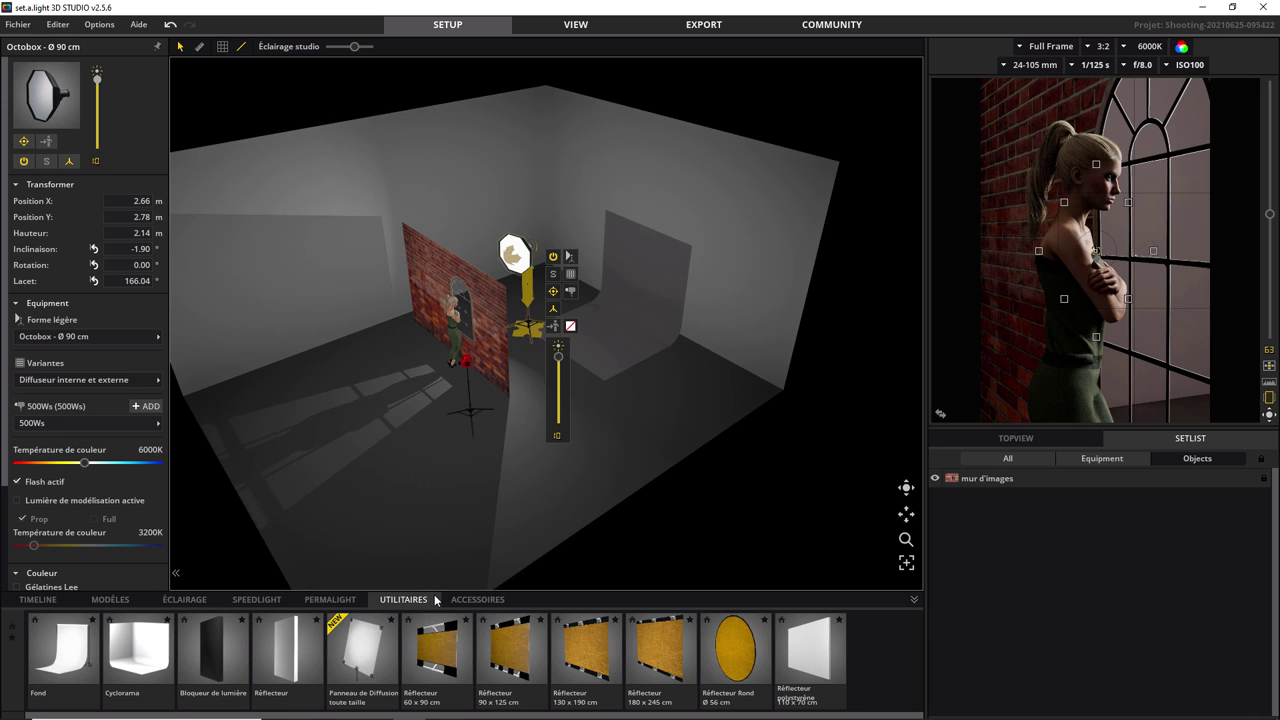
Show the ACCESSOIRES catalogue scrolled along to the basic shapes Cylindre, Sphère and Cône.
click(484, 603)
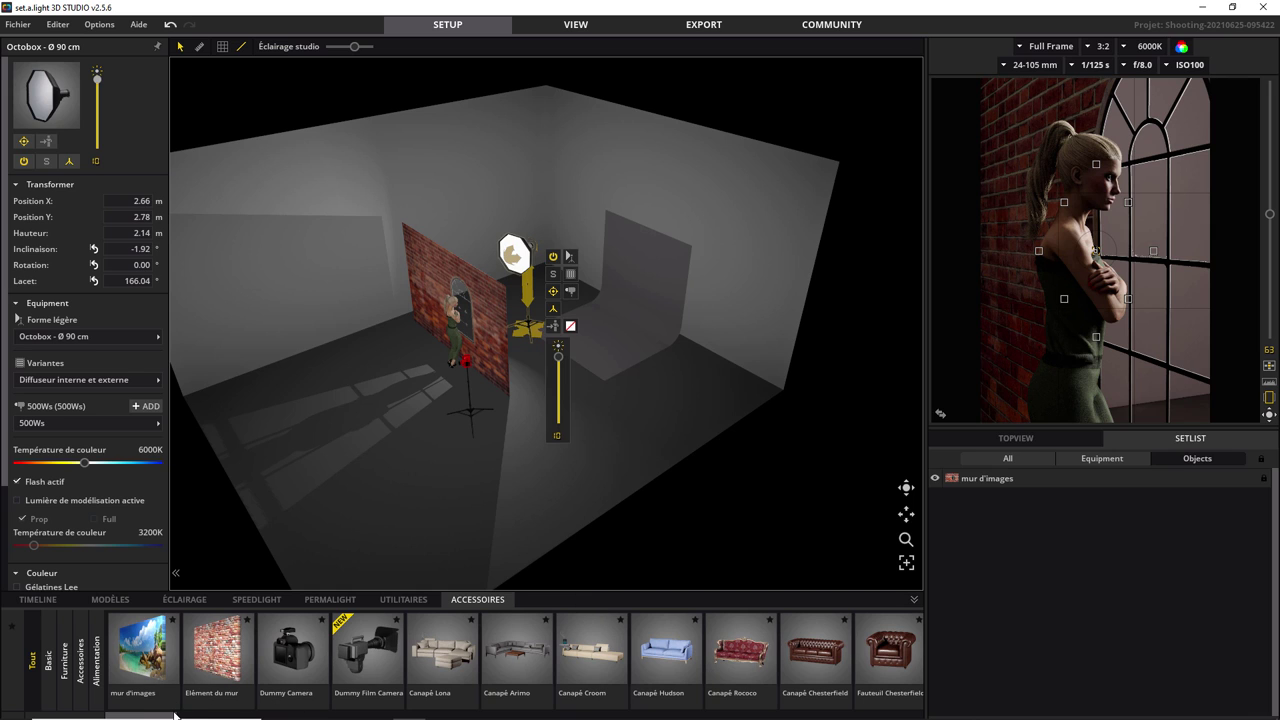
drag(178, 716, 577, 706)
scroll(577, 700, down, 5)
scroll(620, 690, down, 5)
scroll(670, 678, down, 5)
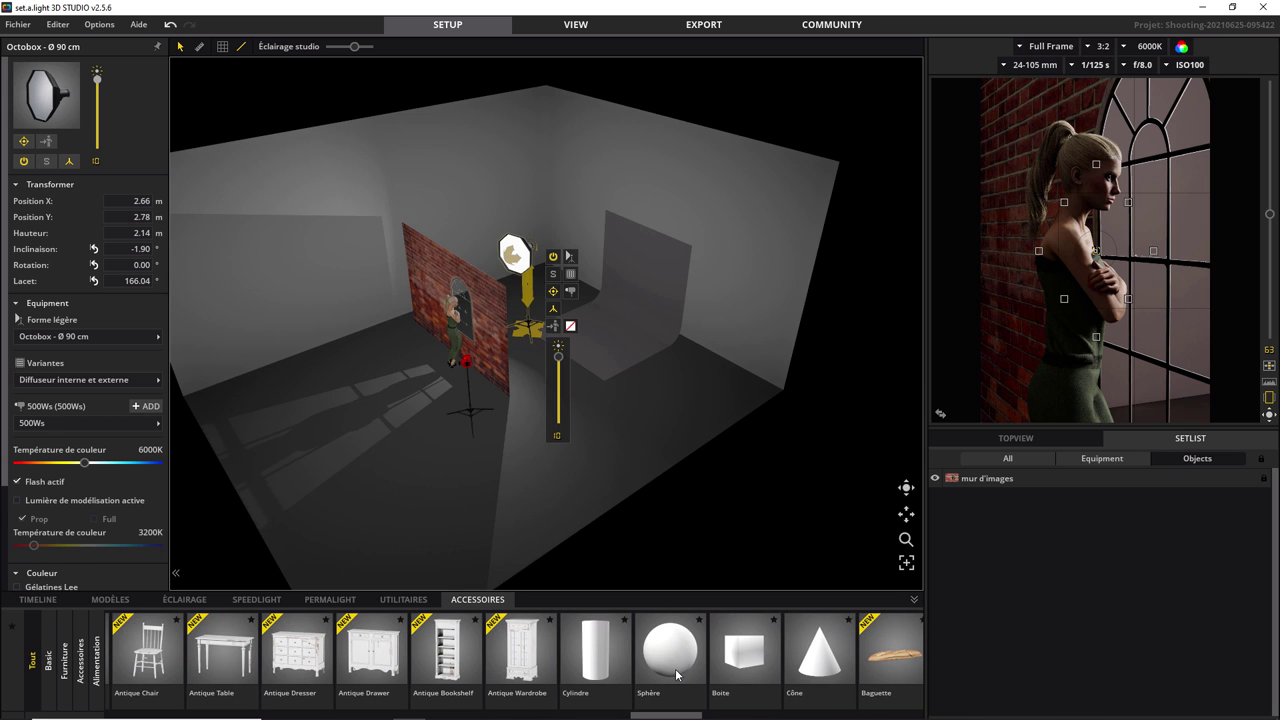